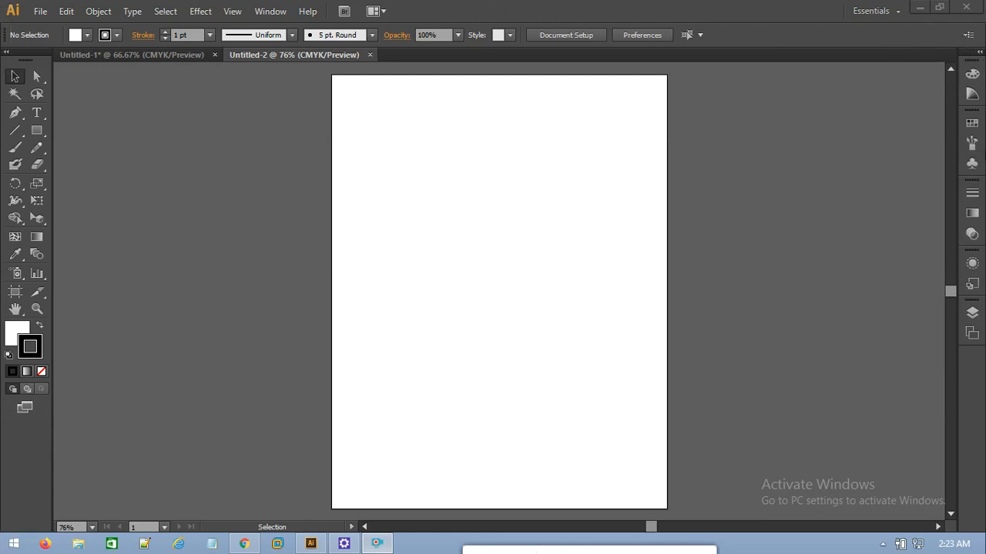
# - Expand the collapsed panel dock to view its full panels, and collapse it again
pyautogui.click(978, 54)
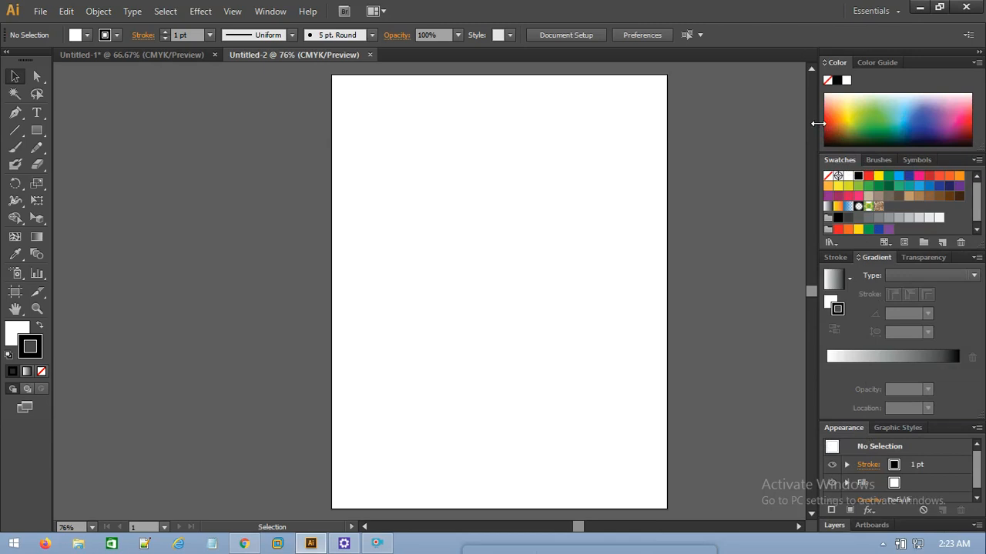
pyautogui.click(979, 54)
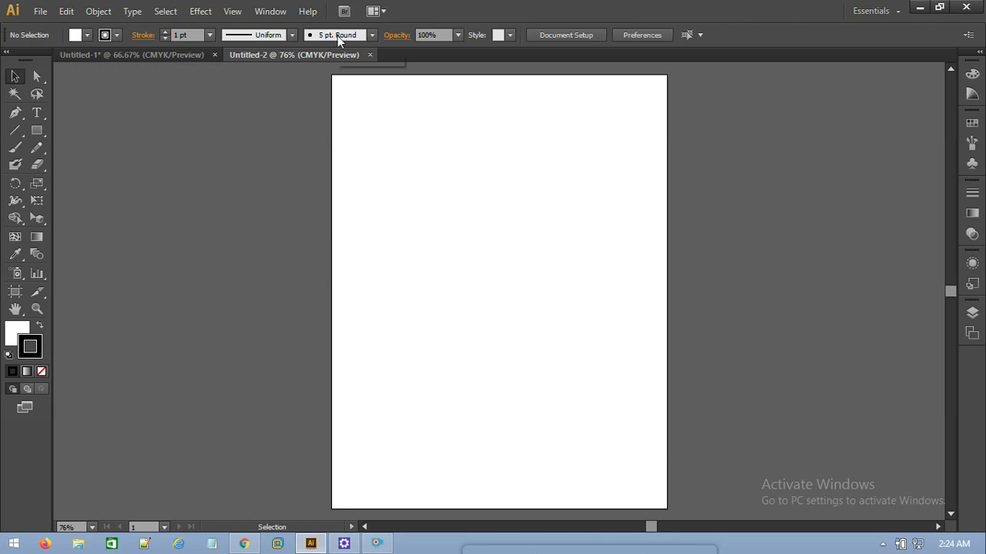
# - Open the settings for a new document and select its default name
pyautogui.click(40, 12)
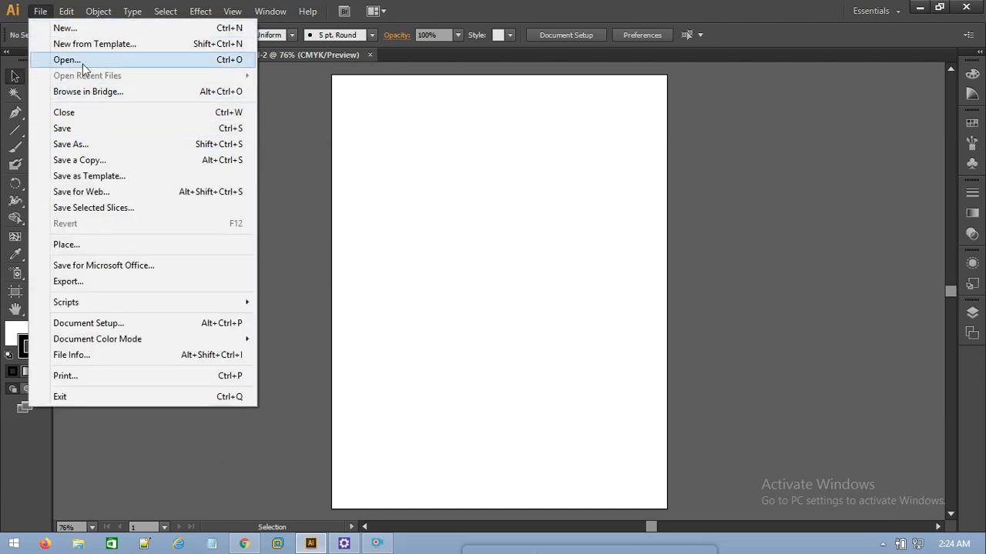
pyautogui.click(93, 31)
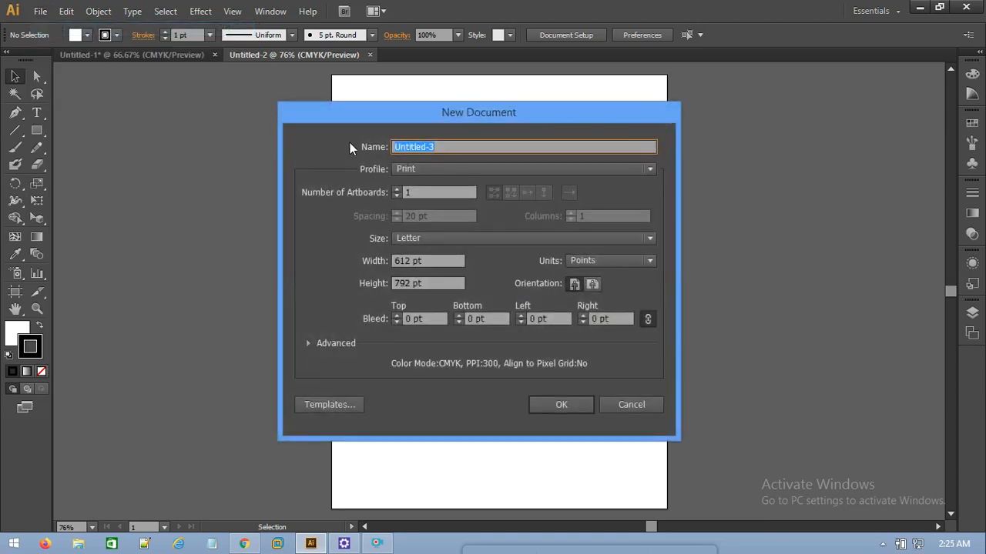
pyautogui.moveTo(470, 145); pyautogui.dragTo(373, 142)
# - Set the new document's profile to Devices and view the size presets it offers
pyautogui.click(420, 170)
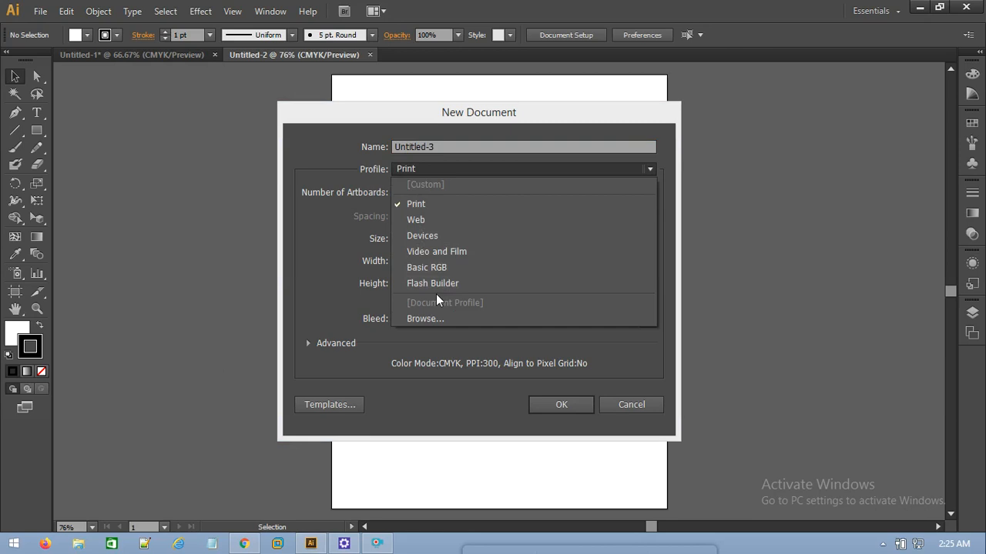
pyautogui.click(419, 236)
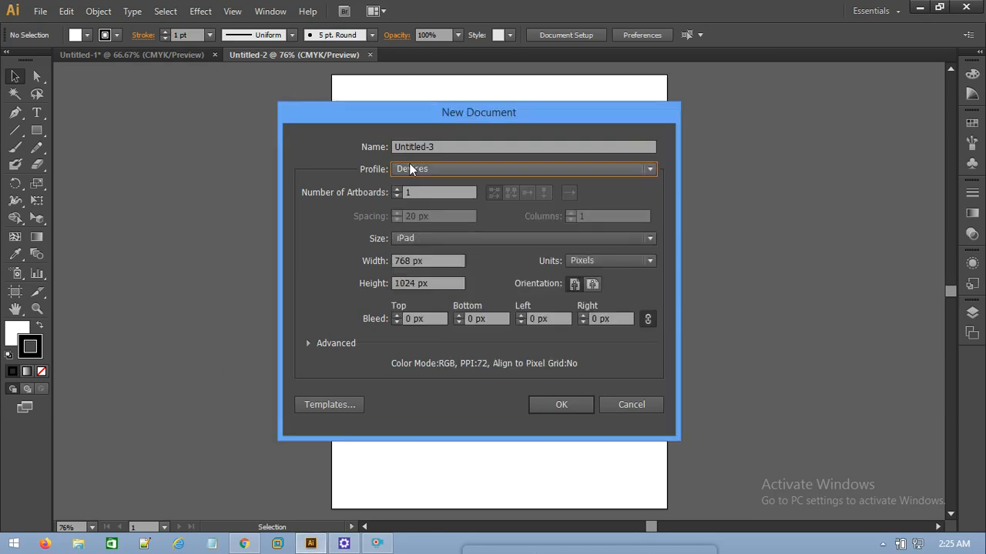
pyautogui.click(402, 238)
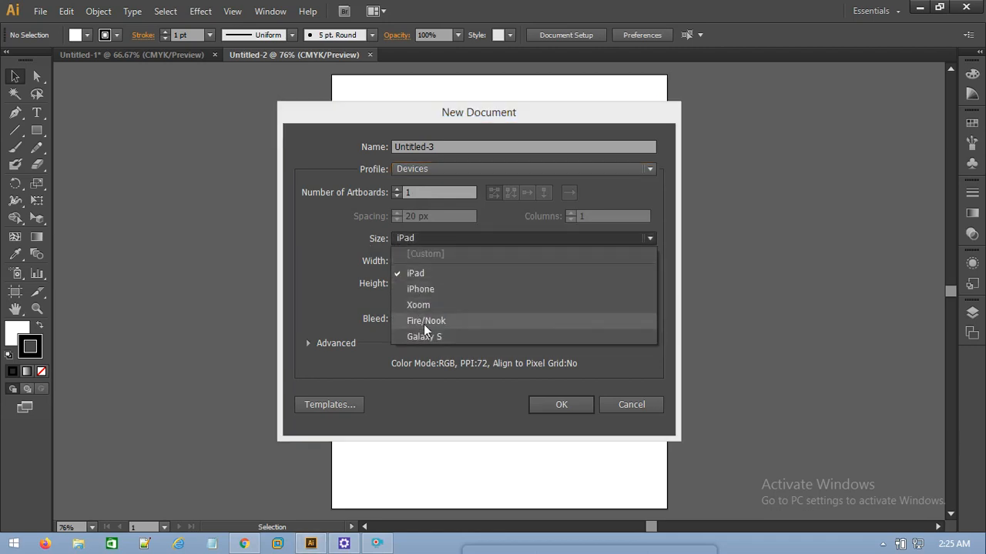
pyautogui.click(408, 170)
# - Switch the new document's profile to Web and view its size presets
pyautogui.click(408, 171)
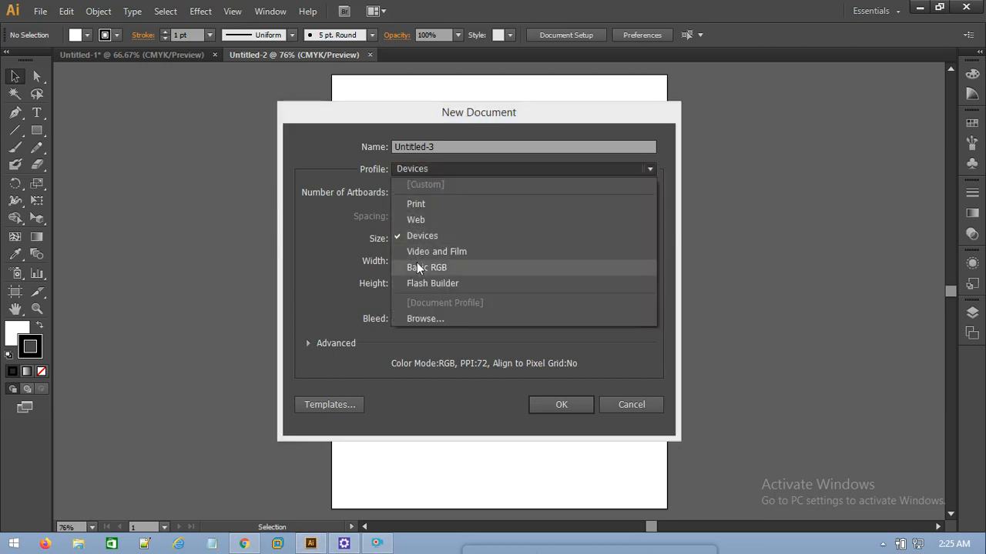
pyautogui.click(419, 220)
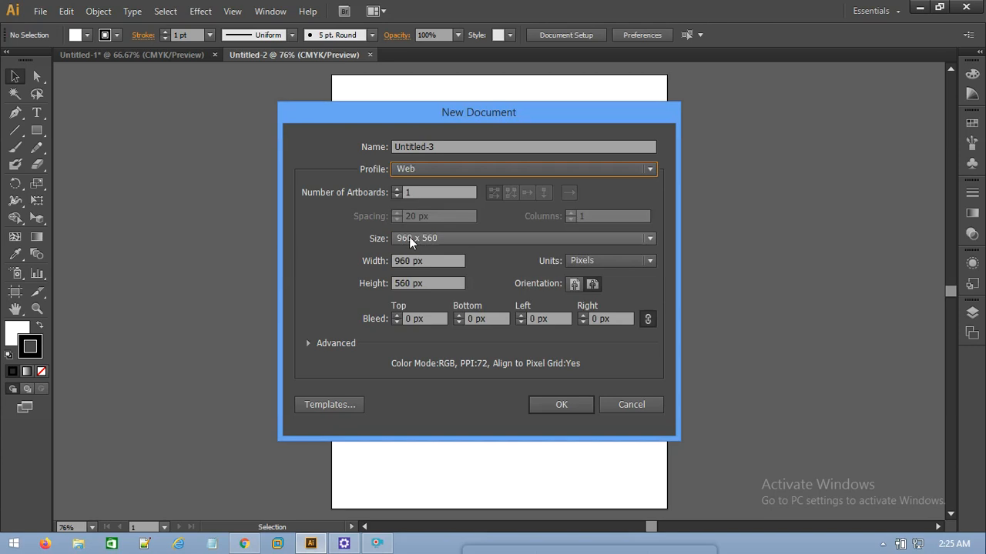
pyautogui.click(412, 238)
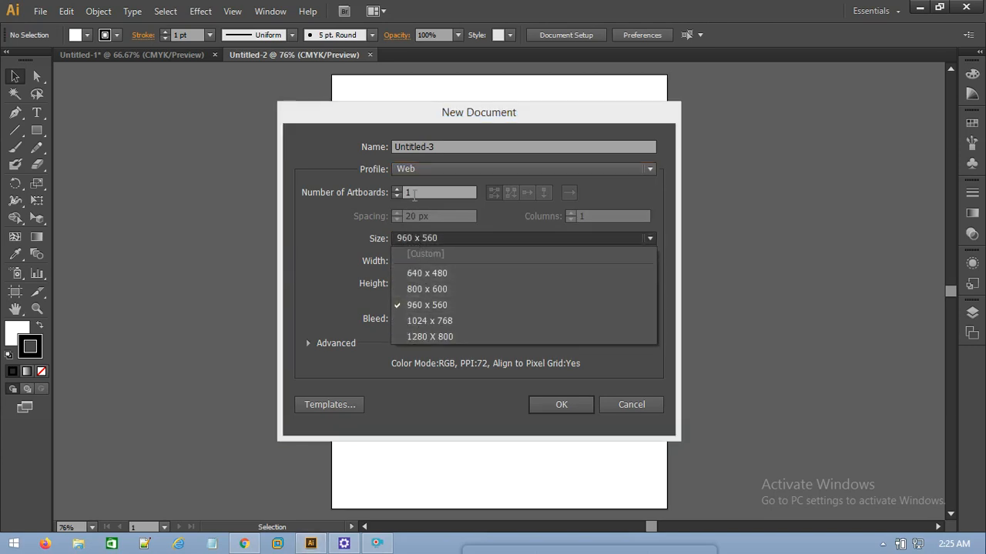
pyautogui.click(420, 168)
# - Create the new document with the Print profile, Letter size and Points as units, keeping the default name
pyautogui.click(414, 171)
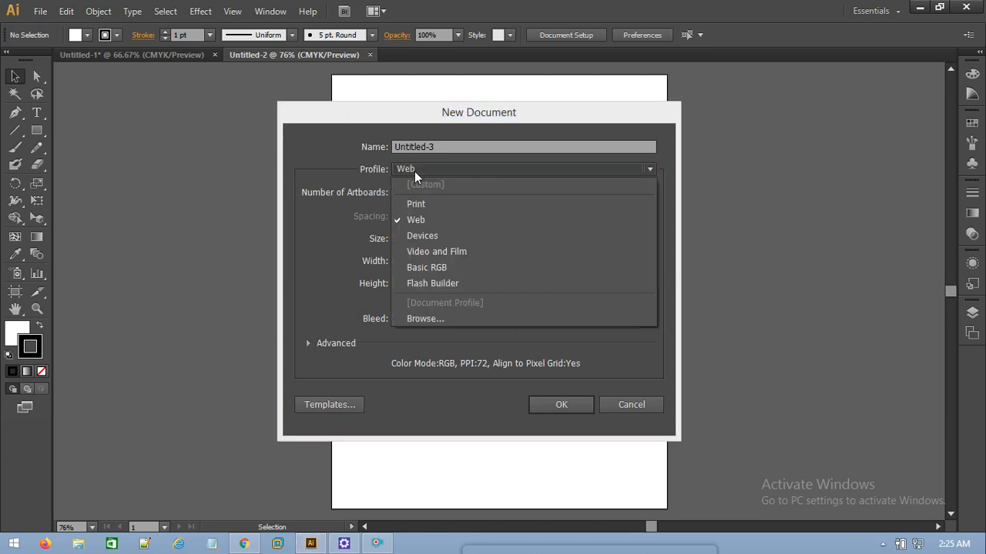
pyautogui.click(414, 204)
pyautogui.click(412, 236)
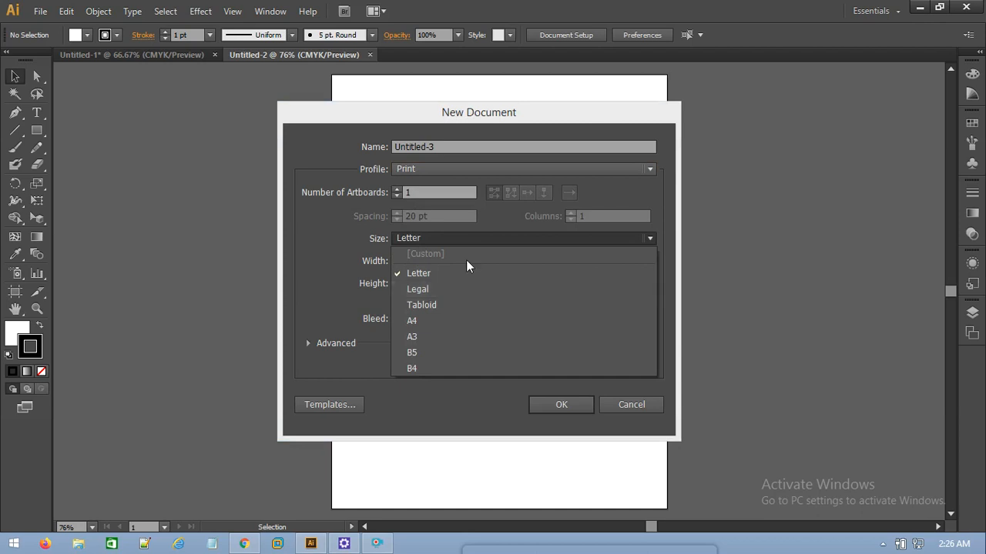
pyautogui.click(412, 167)
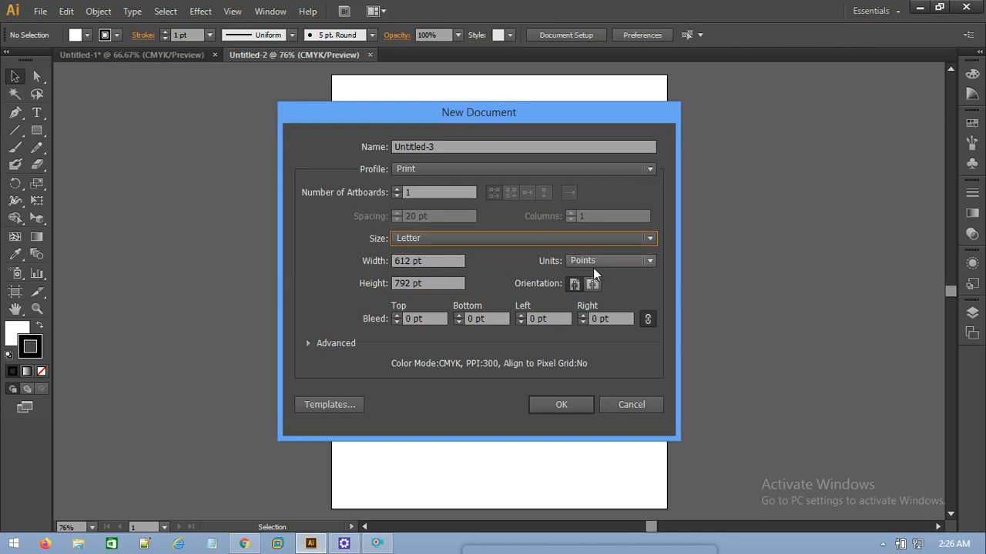
pyautogui.click(626, 261)
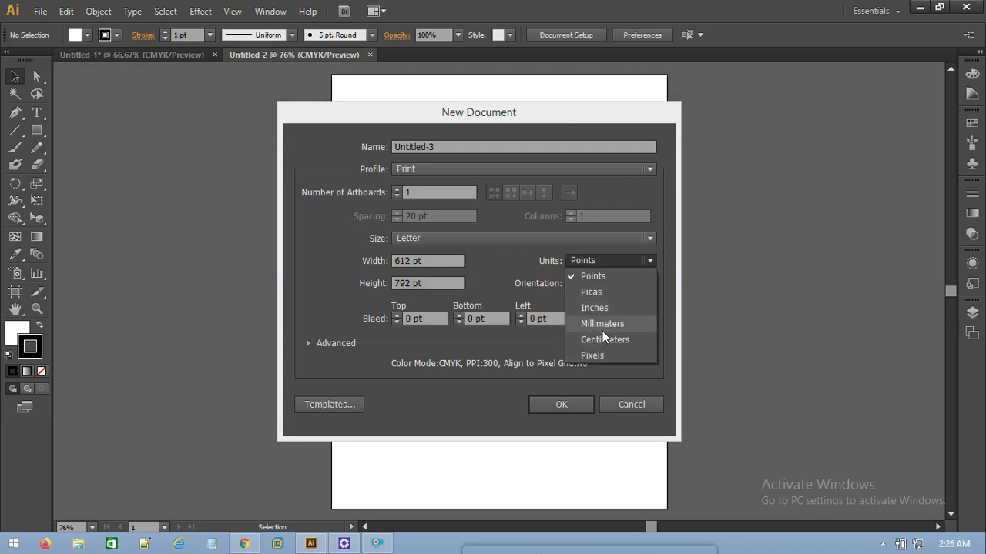
pyautogui.click(599, 282)
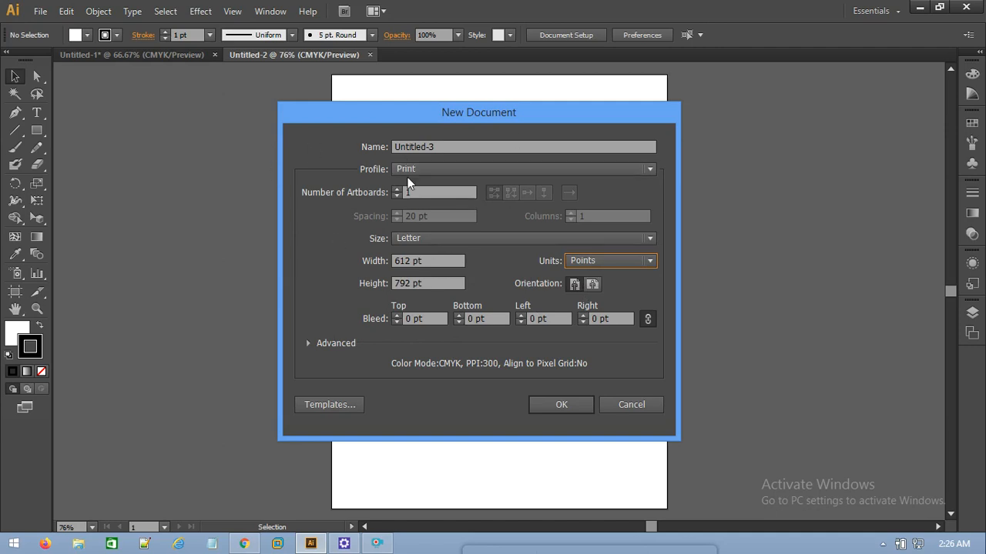
pyautogui.moveTo(445, 147); pyautogui.dragTo(379, 144)
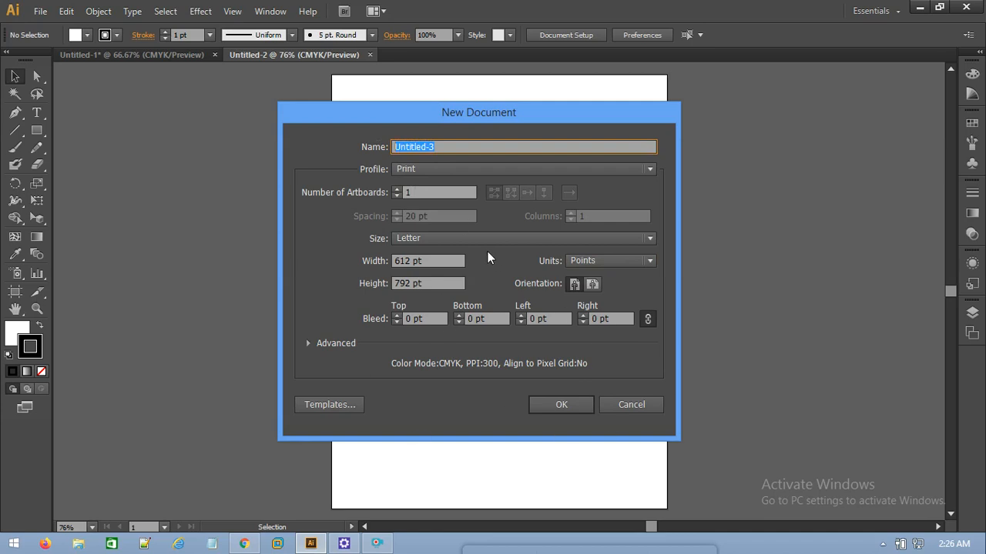
pyautogui.click(569, 407)
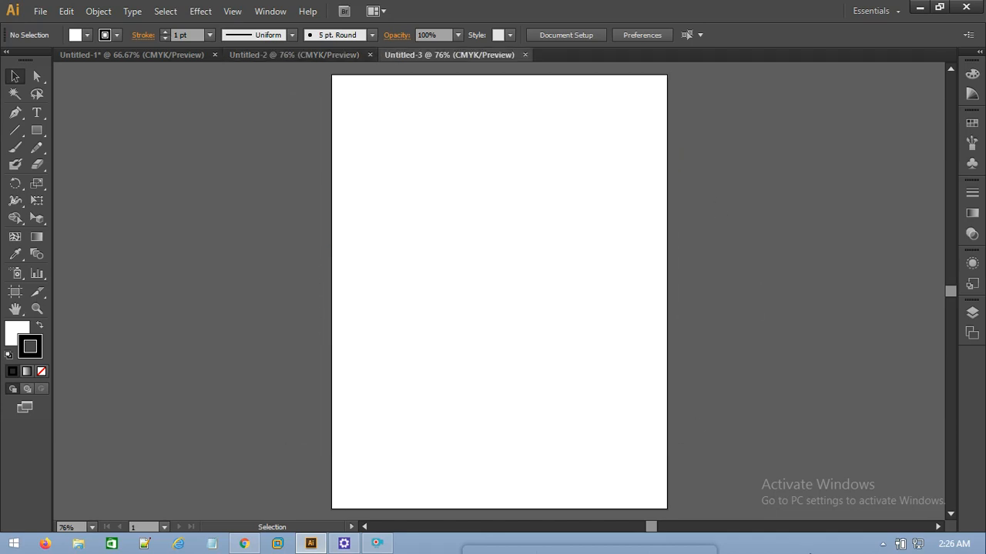
# - Activate the Rectangle tool from the group of shape tools
pyautogui.moveTo(957, 282)
pyautogui.click(15, 77)
pyautogui.click(40, 137)
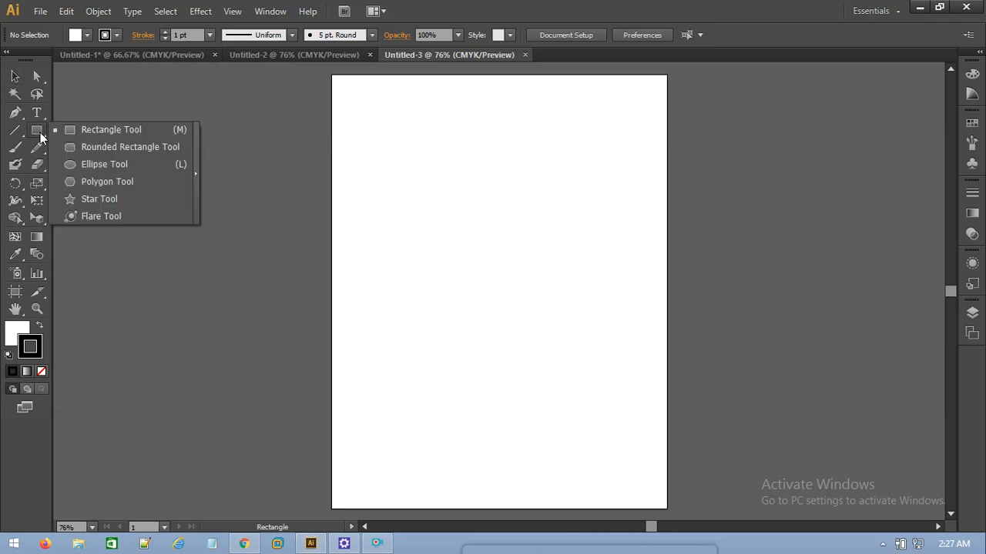
pyautogui.click(109, 129)
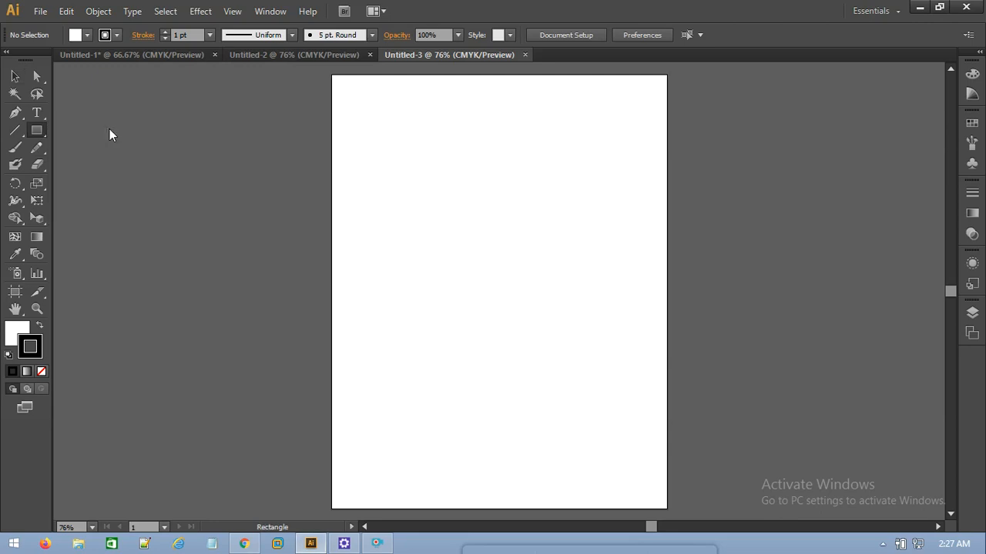
# - Try drawing a rectangle about 236 by 251 pt in the middle of the artboard, and undo it
pyautogui.click(447, 205)
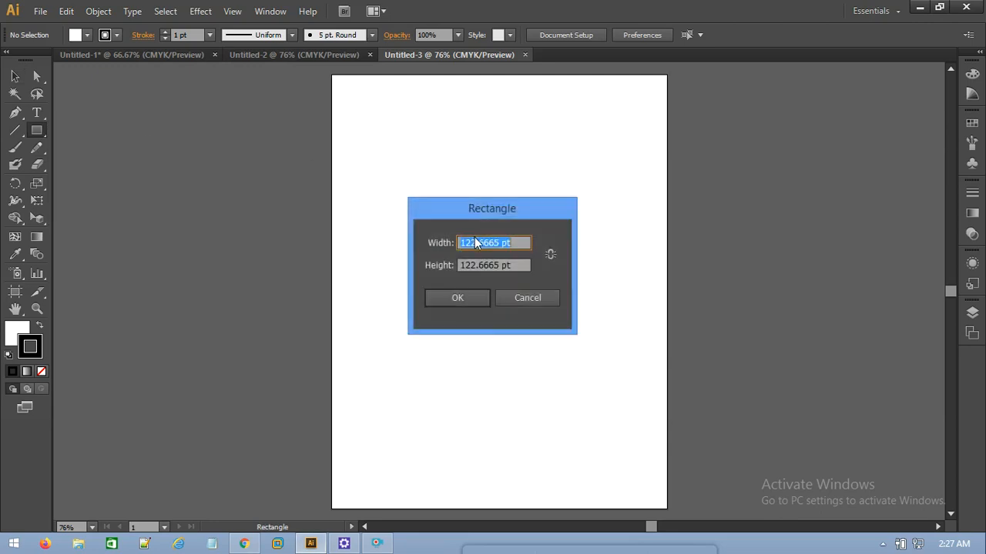
pyautogui.click(500, 297)
pyautogui.moveTo(448, 200); pyautogui.dragTo(577, 338)
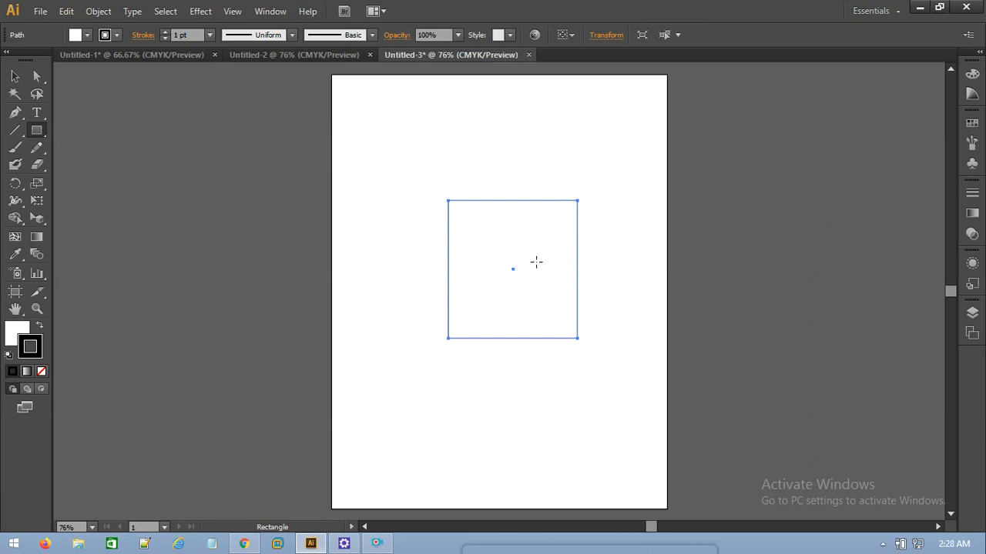
pyautogui.hotkey('ctrl', 'z')
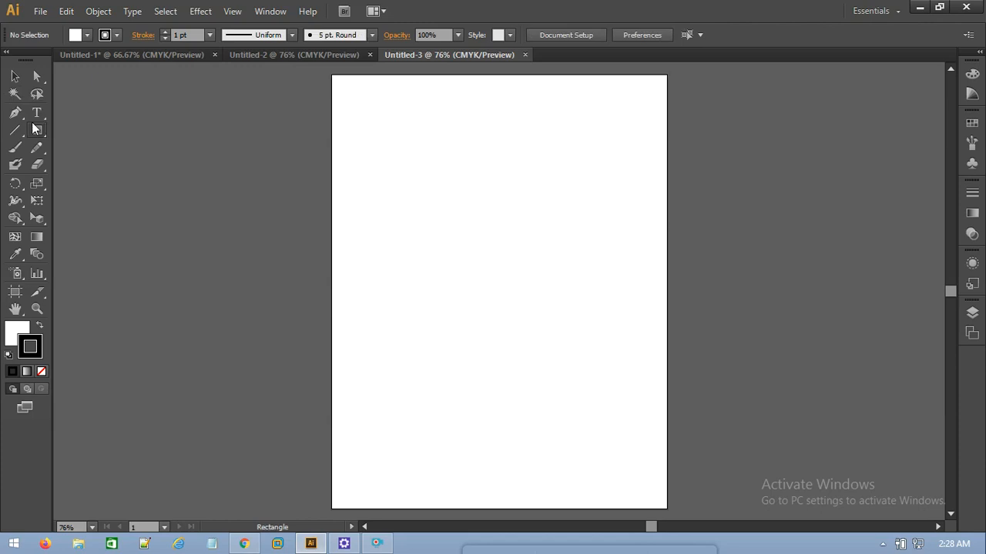
# - Try drawing a small rectangle near the artboard's upper-left corner, and undo it
pyautogui.click(39, 133)
pyautogui.click(360, 103)
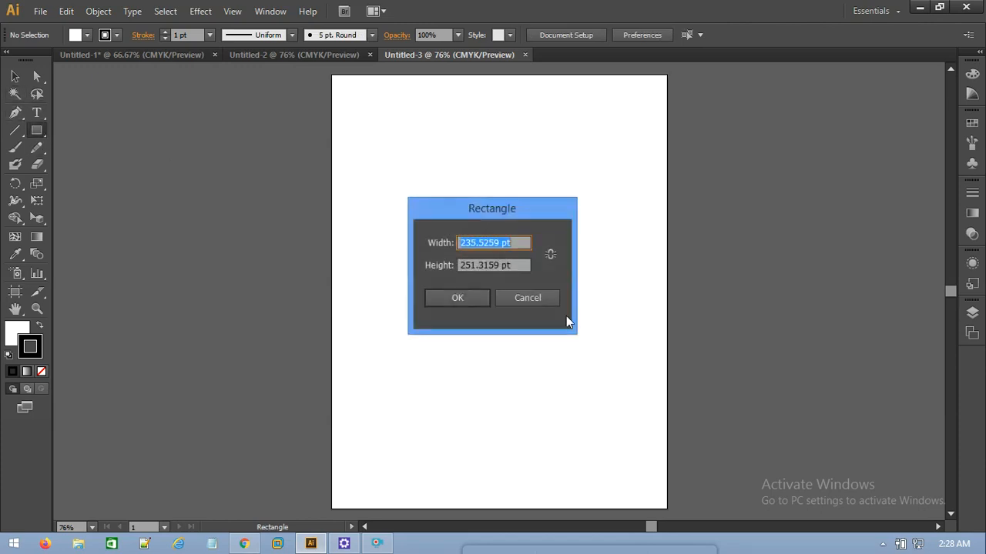
pyautogui.click(536, 300)
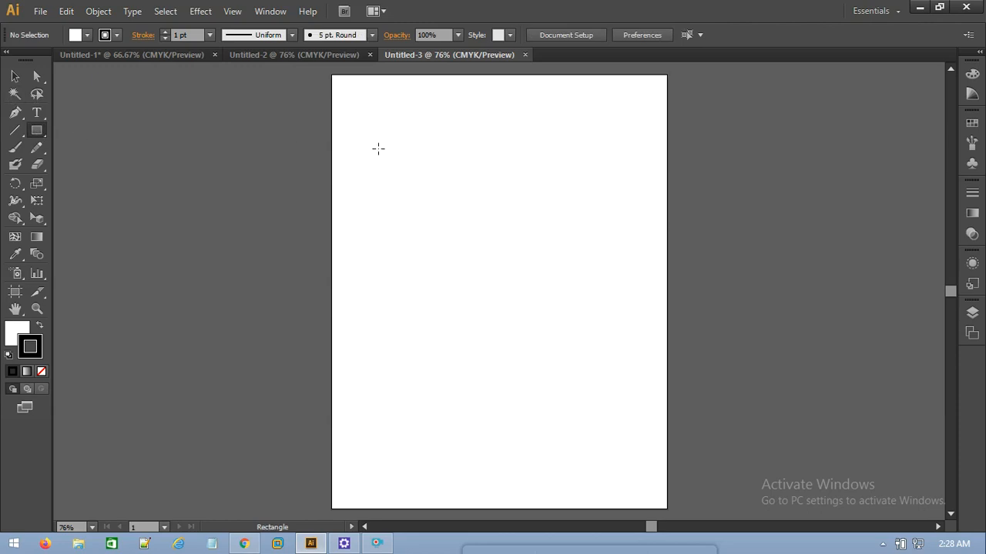
pyautogui.moveTo(352, 104); pyautogui.dragTo(402, 156)
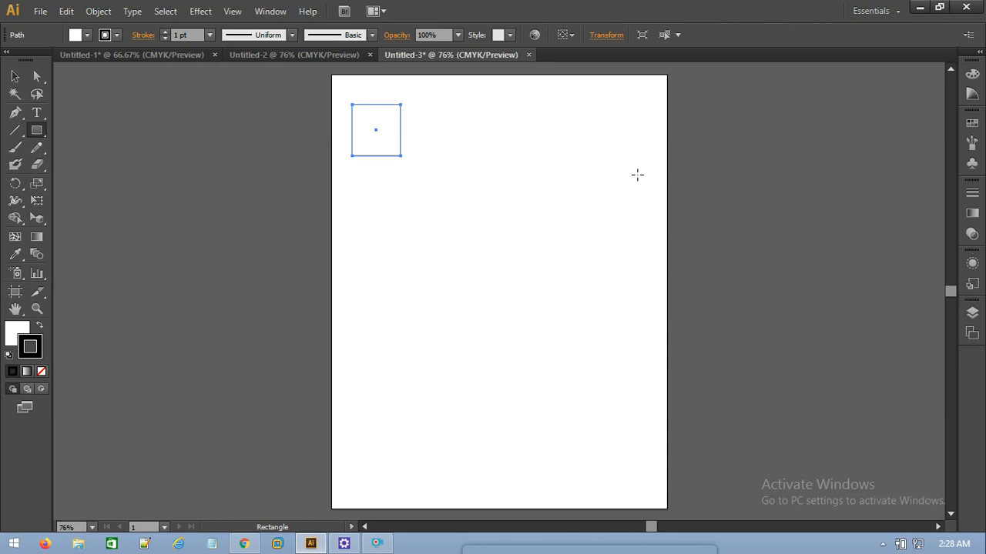
pyautogui.hotkey('ctrl', 'z')
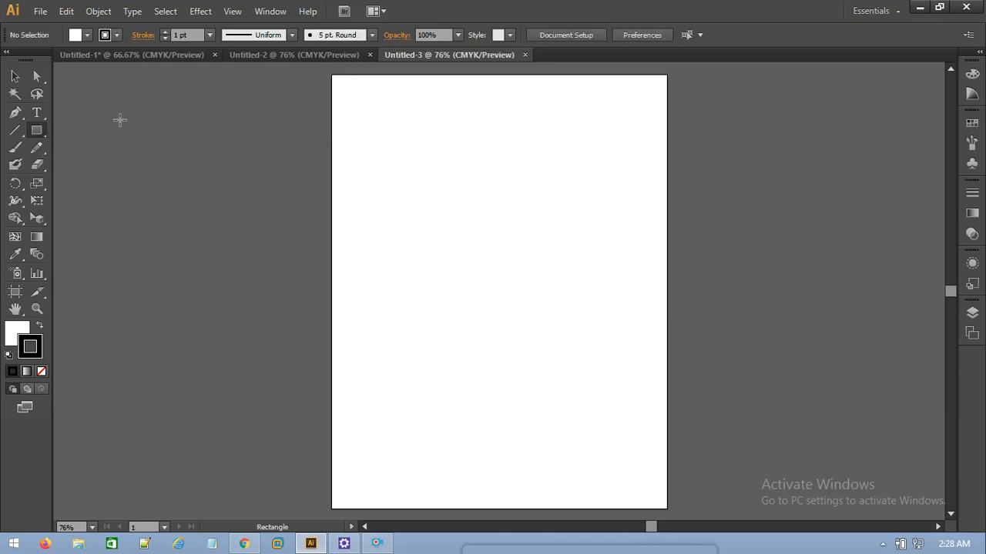
# - Draw a square about a third of the artboard's width near its upper-left corner, and deselect it with the Selection tool
pyautogui.moveTo(348, 96); pyautogui.dragTo(458, 204)
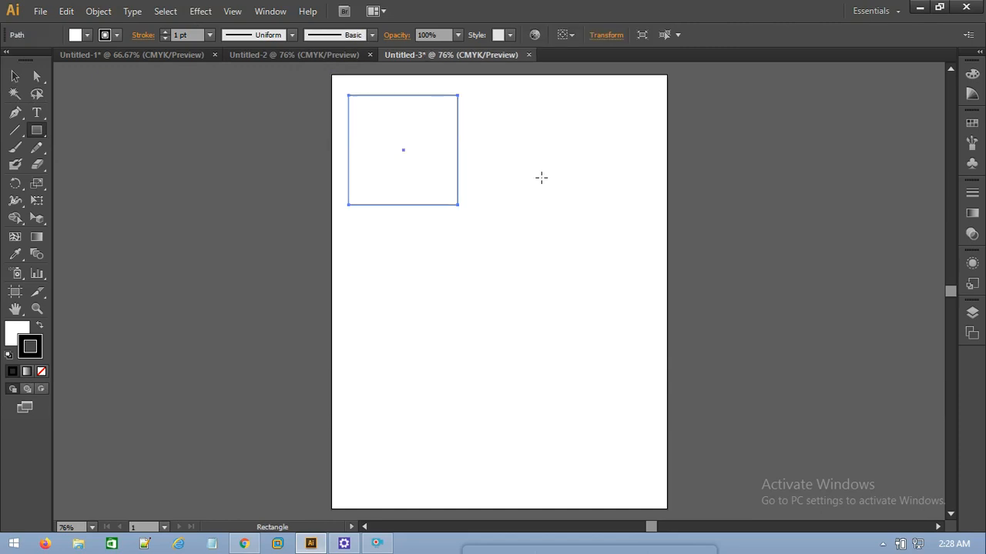
pyautogui.click(15, 77)
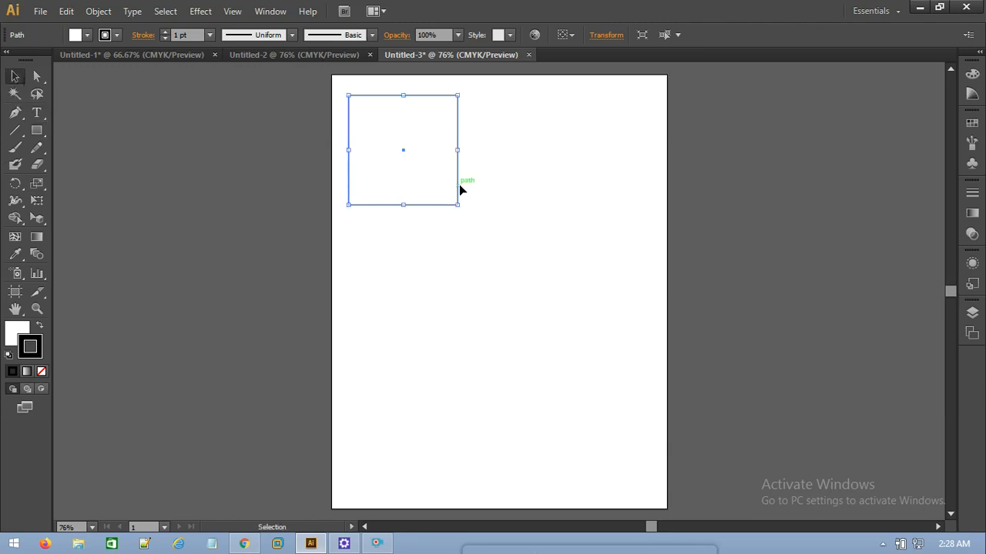
pyautogui.click(37, 77)
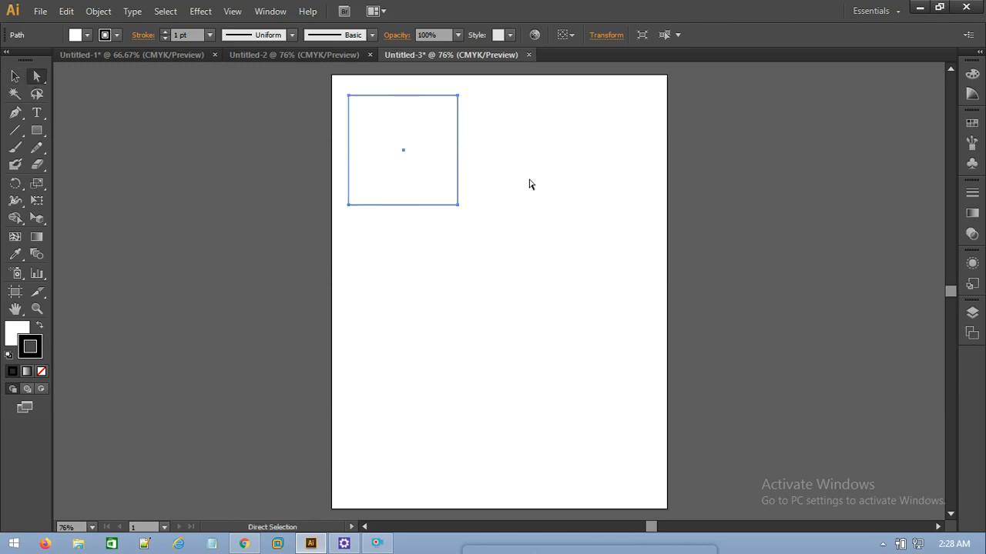
pyautogui.click(16, 77)
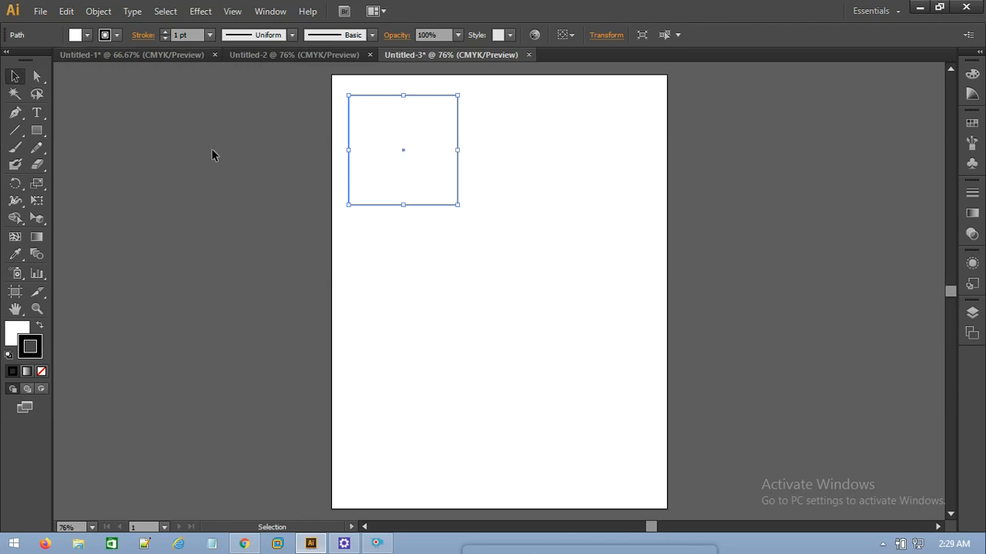
pyautogui.click(422, 279)
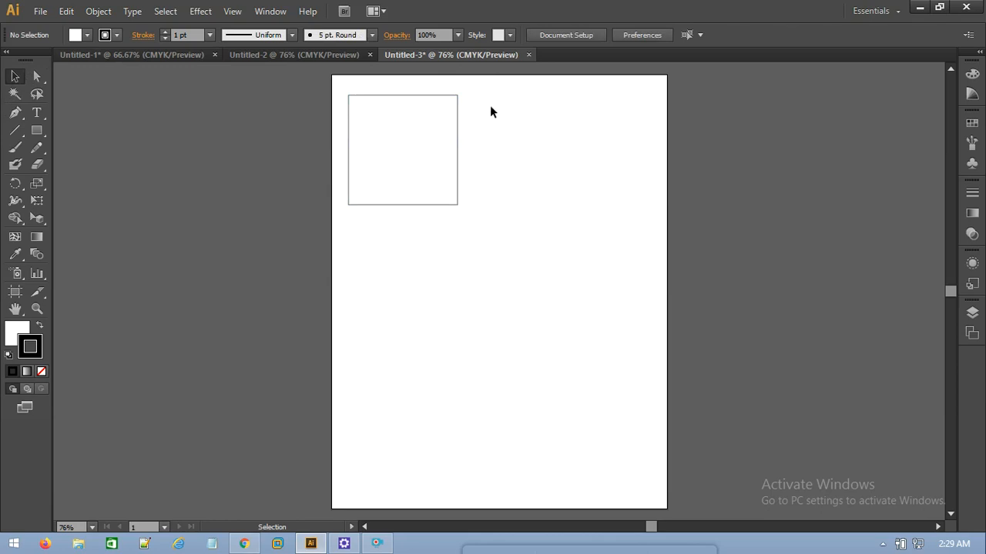
# - Move the square down and back to the artboard's upper-left area, and enlarge it to nearly two thirds of the artboard's width
pyautogui.moveTo(490, 113); pyautogui.dragTo(334, 244)
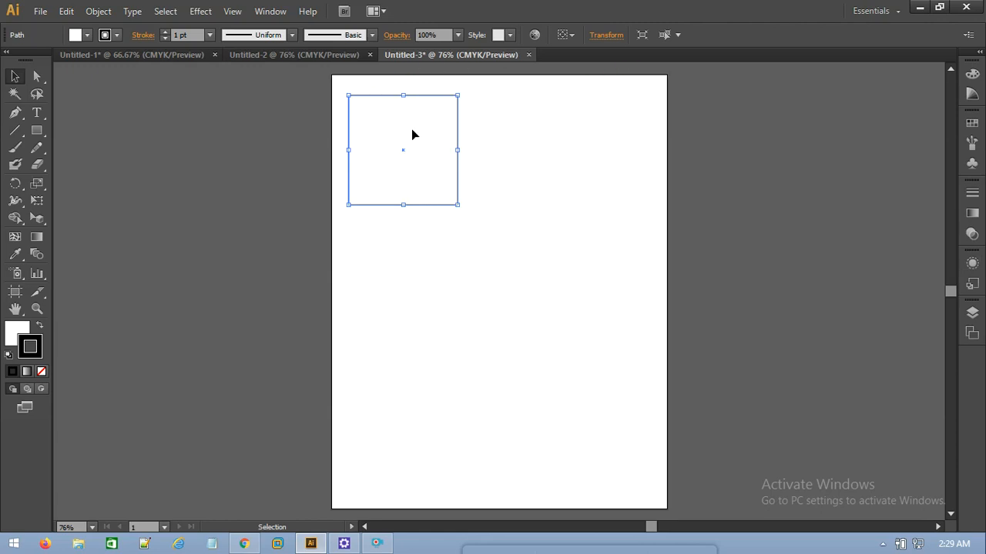
pyautogui.moveTo(412, 135); pyautogui.dragTo(431, 306)
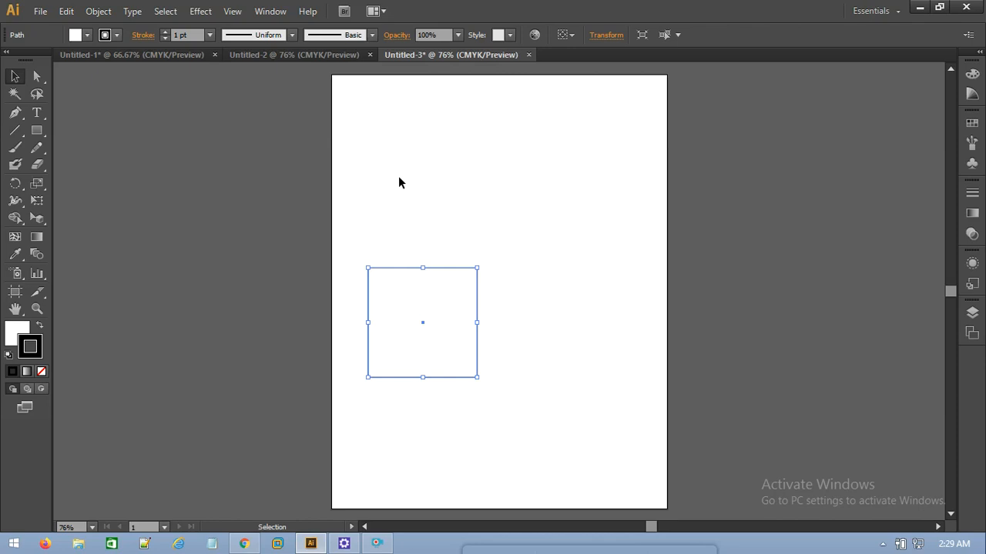
pyautogui.moveTo(422, 302); pyautogui.dragTo(401, 120)
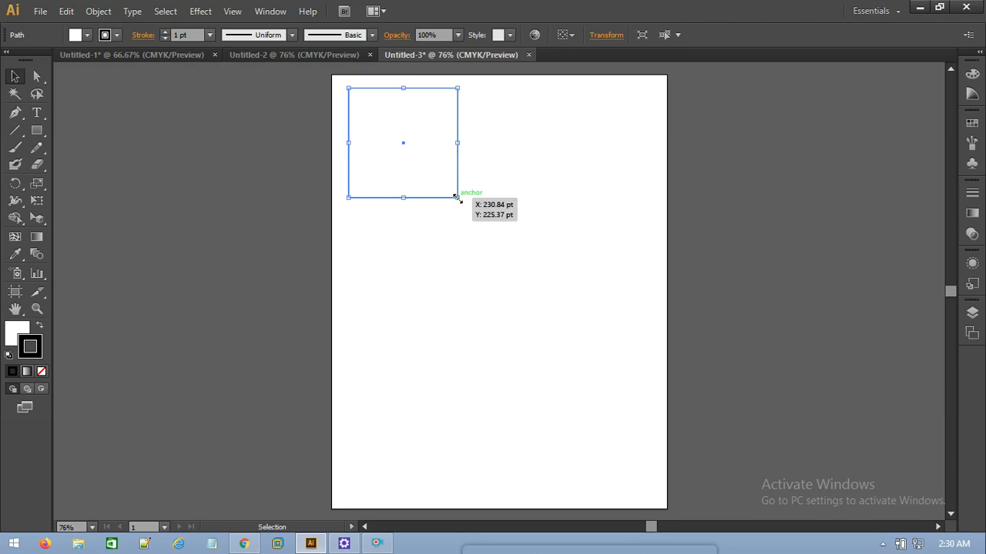
pyautogui.moveTo(458, 198); pyautogui.dragTo(560, 264)
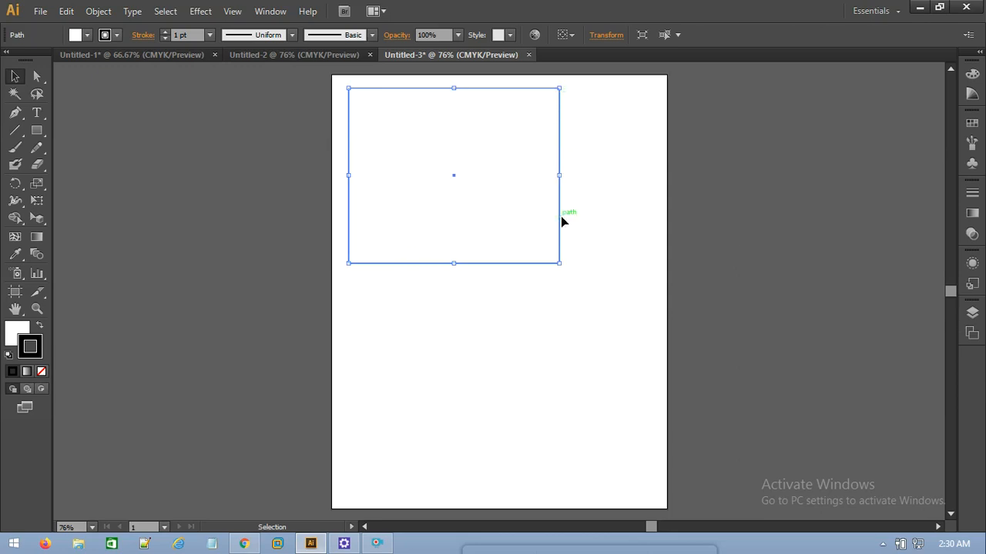
# - Resize the rectangle freely from its lower-right corner, ending at about two thirds of the artboard's width with its upper-left corner fixed
pyautogui.moveTo(558, 263); pyautogui.dragTo(476, 215)
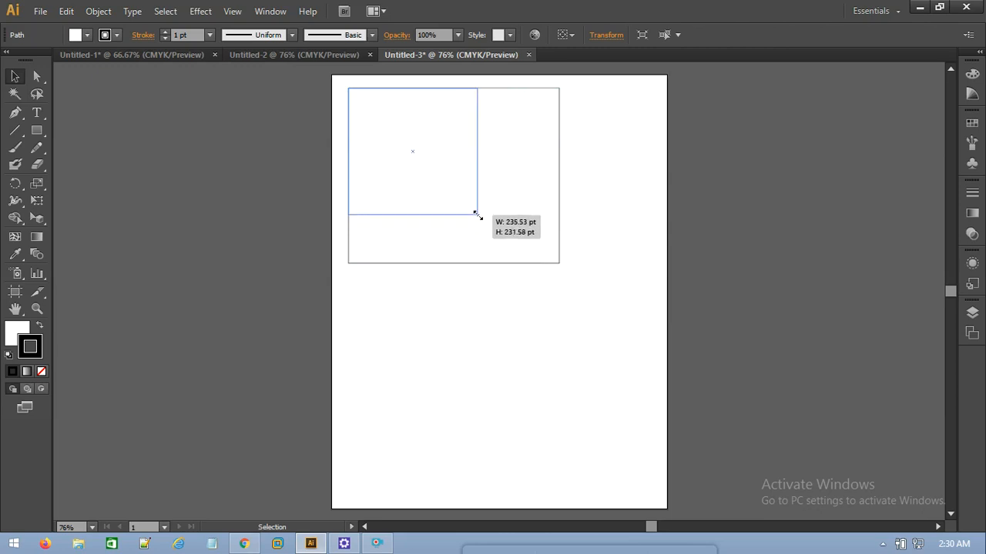
pyautogui.moveTo(478, 216); pyautogui.dragTo(453, 442)
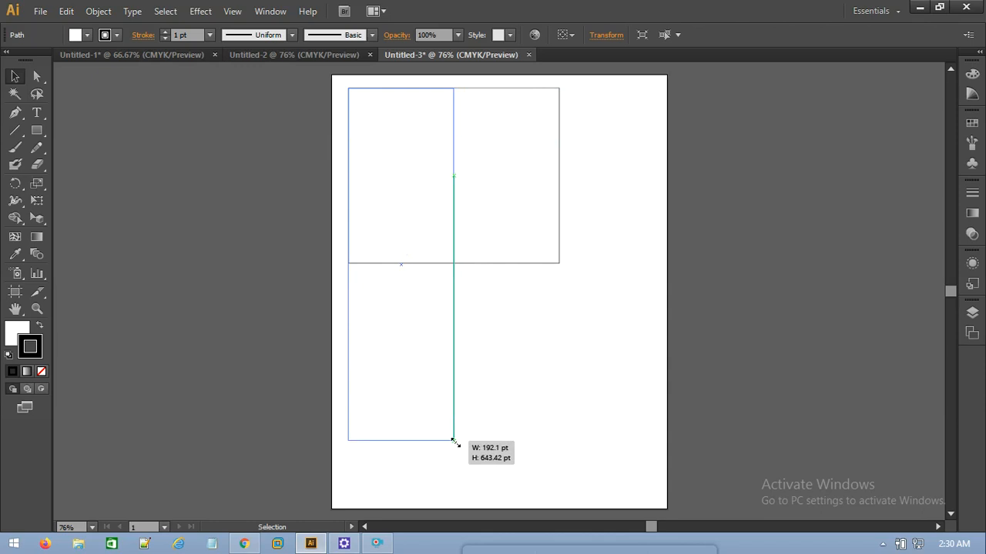
pyautogui.moveTo(454, 442); pyautogui.dragTo(585, 311)
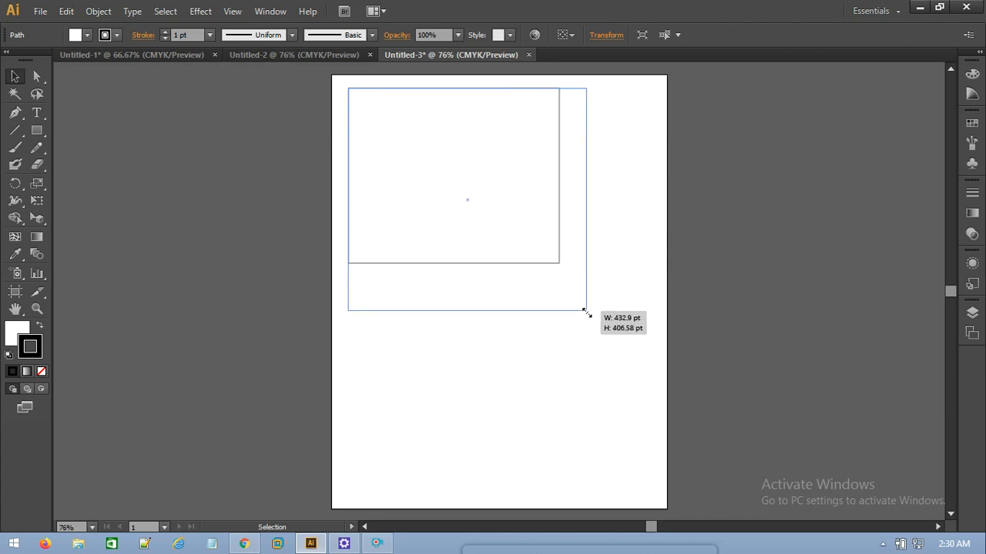
pyautogui.moveTo(586, 311); pyautogui.dragTo(553, 244)
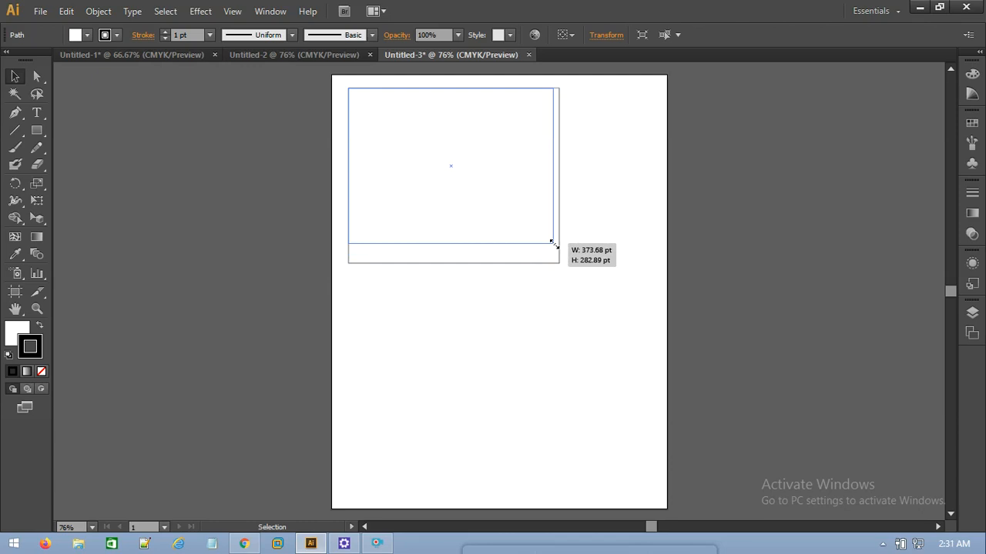
pyautogui.moveTo(553, 244); pyautogui.dragTo(464, 179)
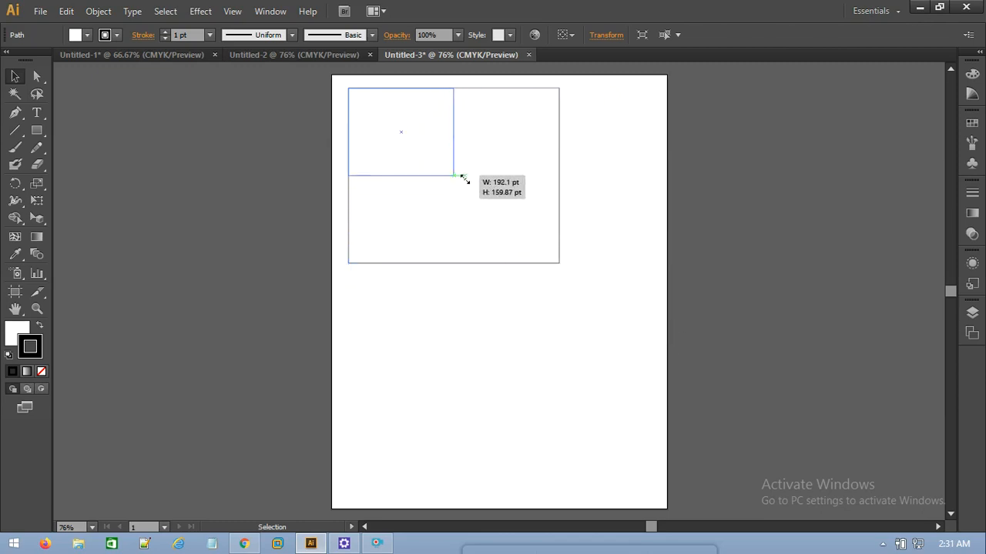
pyautogui.moveTo(465, 179); pyautogui.dragTo(576, 349)
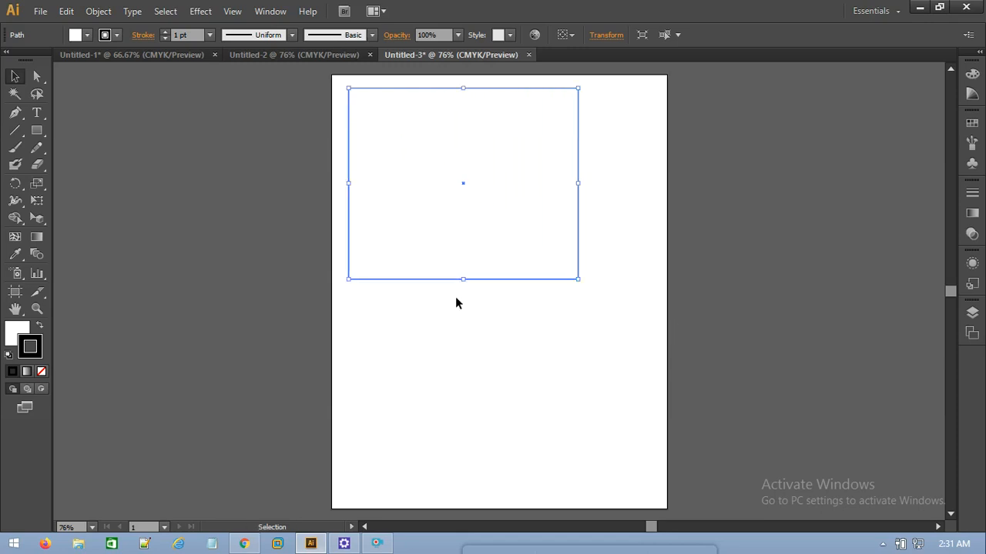
pyautogui.click(377, 544)
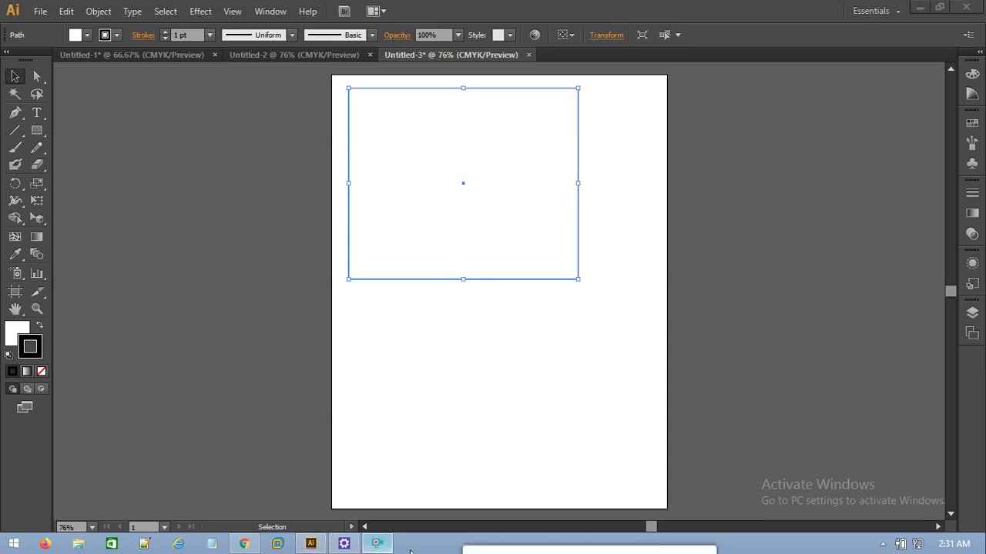
pyautogui.moveTo(472, 496); pyautogui.dragTo(477, 476)
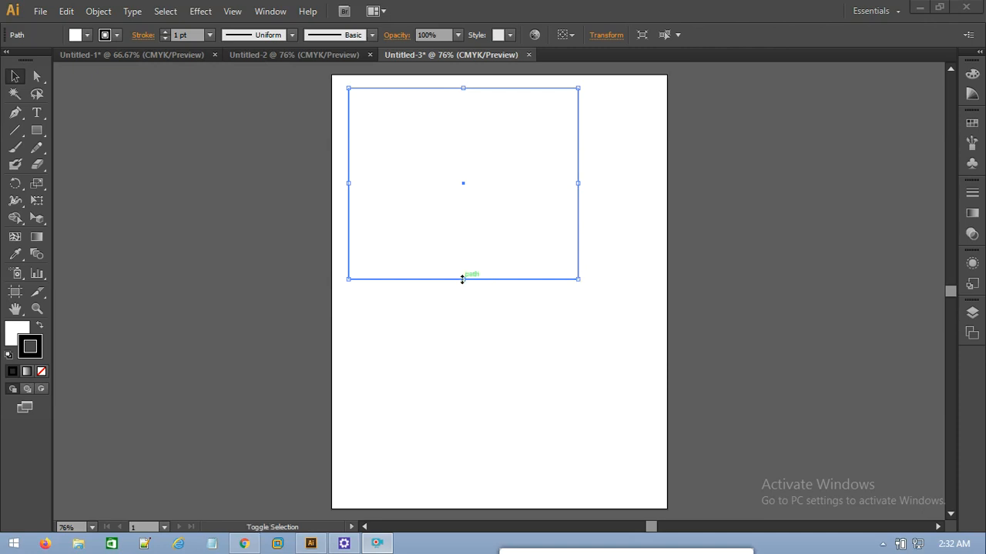
# - Scale the rectangle down proportionally to about 40% of the artboard's width and move it near the artboard's upper-left corner
pyautogui.moveTo(462, 281); pyautogui.dragTo(475, 198)
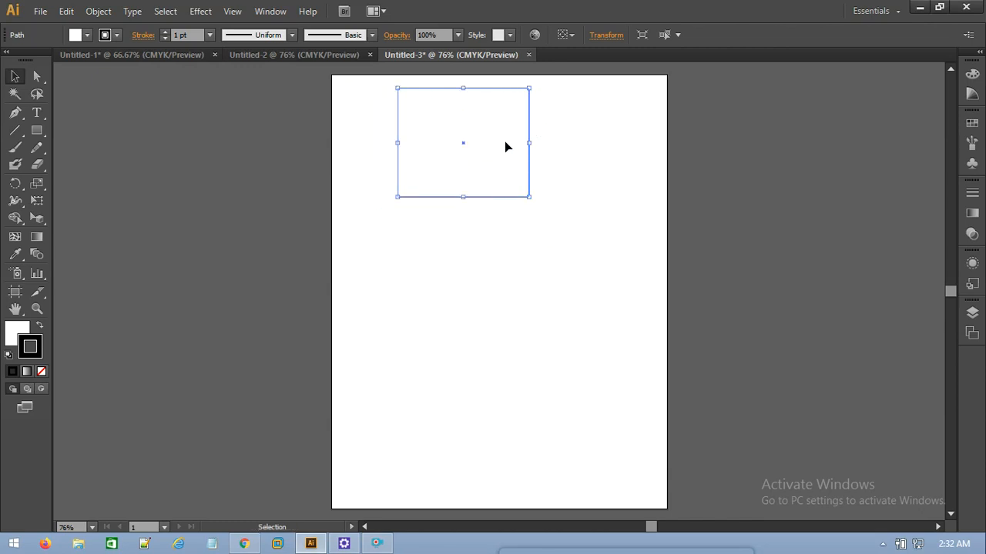
pyautogui.moveTo(505, 145); pyautogui.dragTo(457, 149)
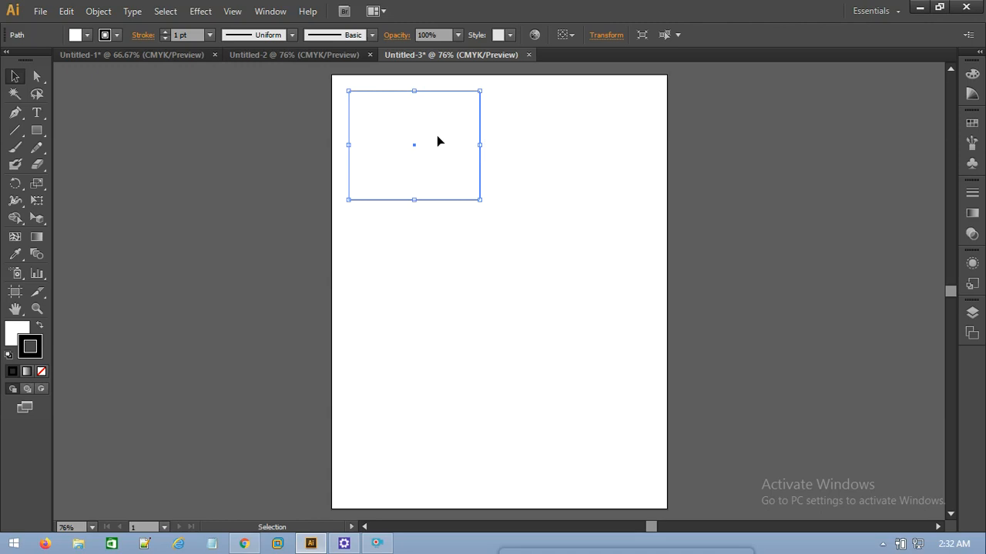
# - Try moving the rectangle to the artboard's upper-right corner and then placing three copies around the artboard, and undo it all
pyautogui.moveTo(437, 141); pyautogui.dragTo(597, 135)
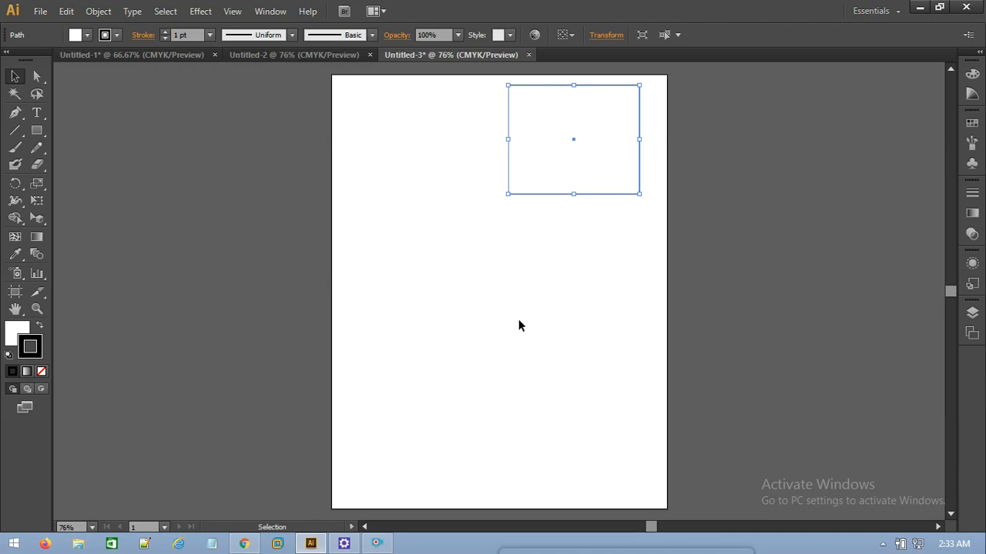
pyautogui.hotkey('ctrl', 'z')
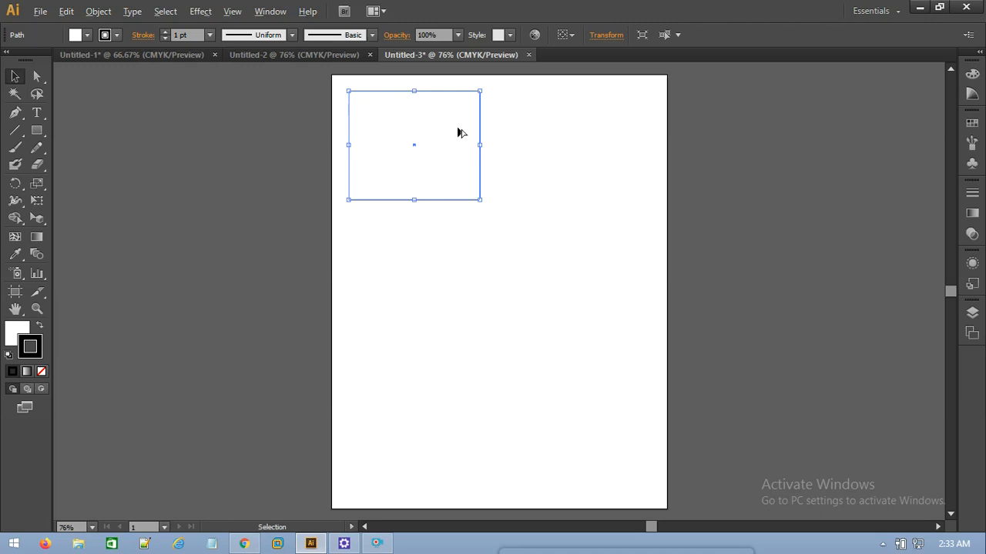
pyautogui.moveTo(455, 134); pyautogui.dragTo(614, 133)
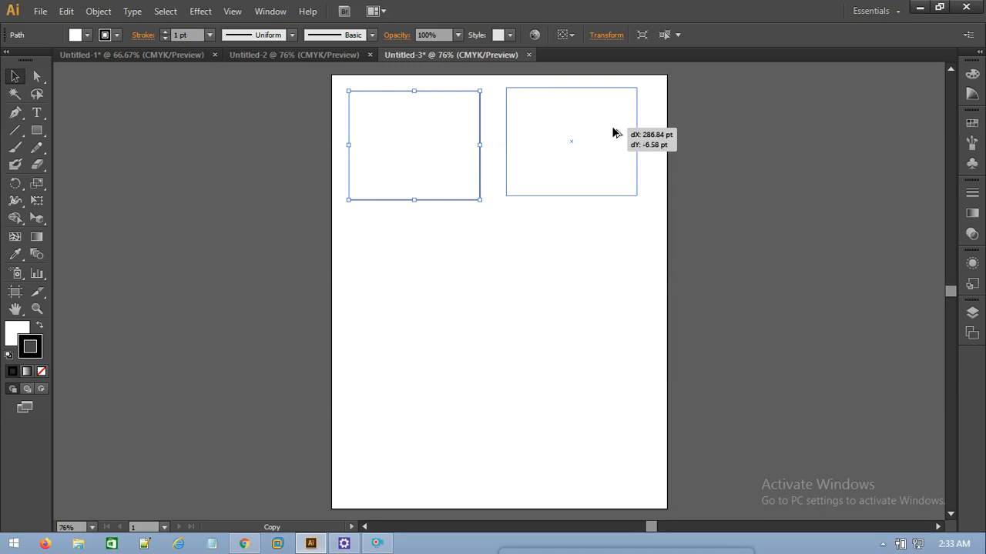
pyautogui.moveTo(614, 133); pyautogui.dragTo(610, 132)
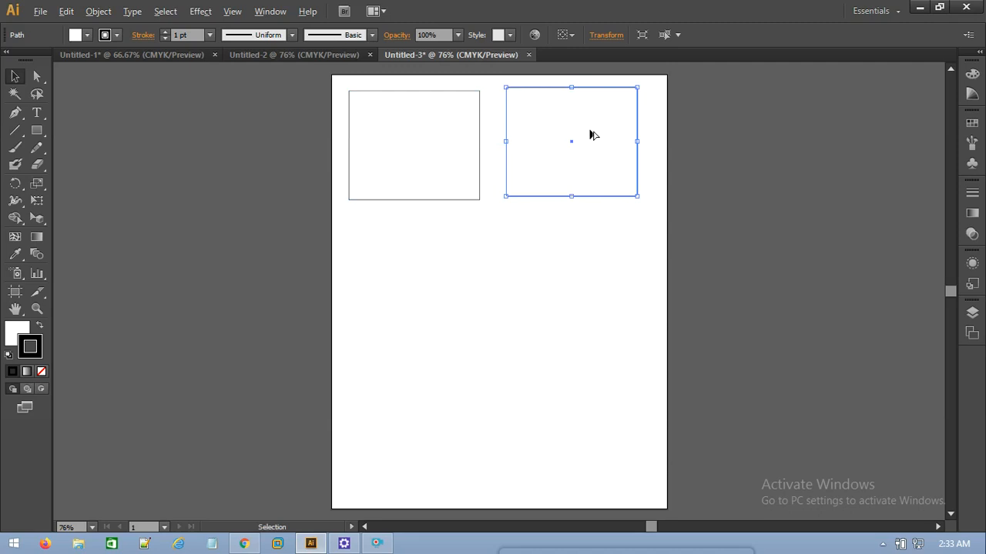
pyautogui.moveTo(590, 135); pyautogui.dragTo(404, 376)
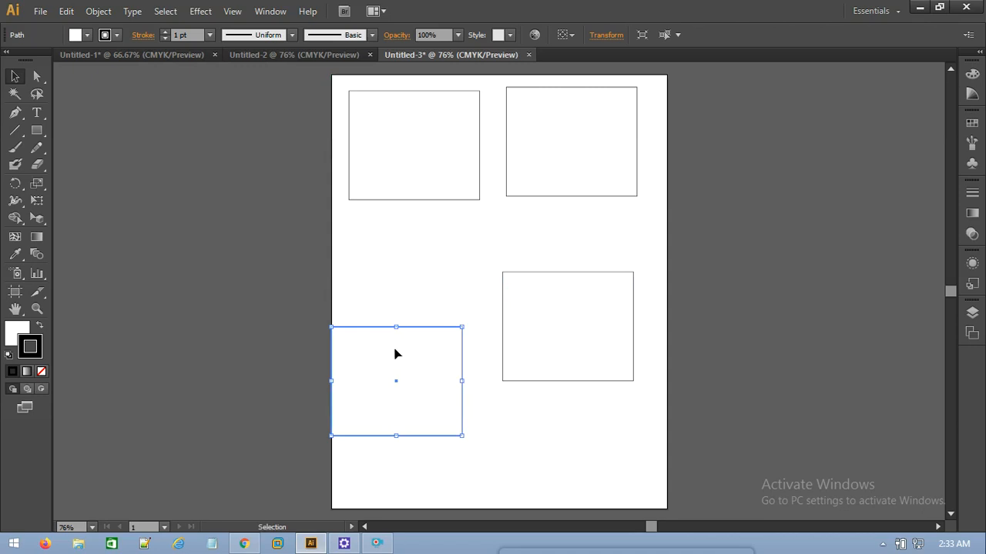
pyautogui.moveTo(412, 364); pyautogui.dragTo(438, 245)
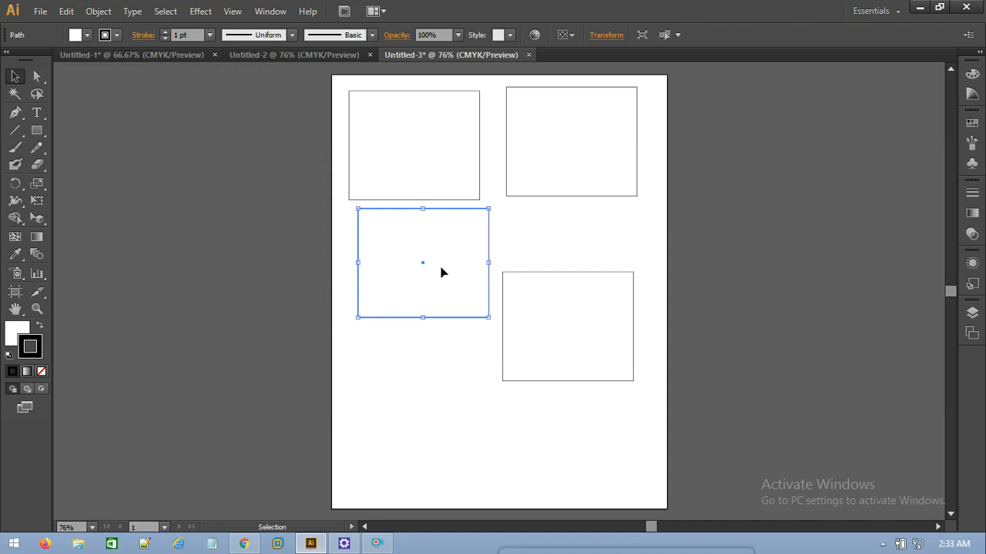
pyautogui.hotkey('ctrl', 'z')
pyautogui.hotkey('ctrl', 'z')
pyautogui.hotkey('ctrl', 'z')
pyautogui.hotkey('ctrl', 'z')
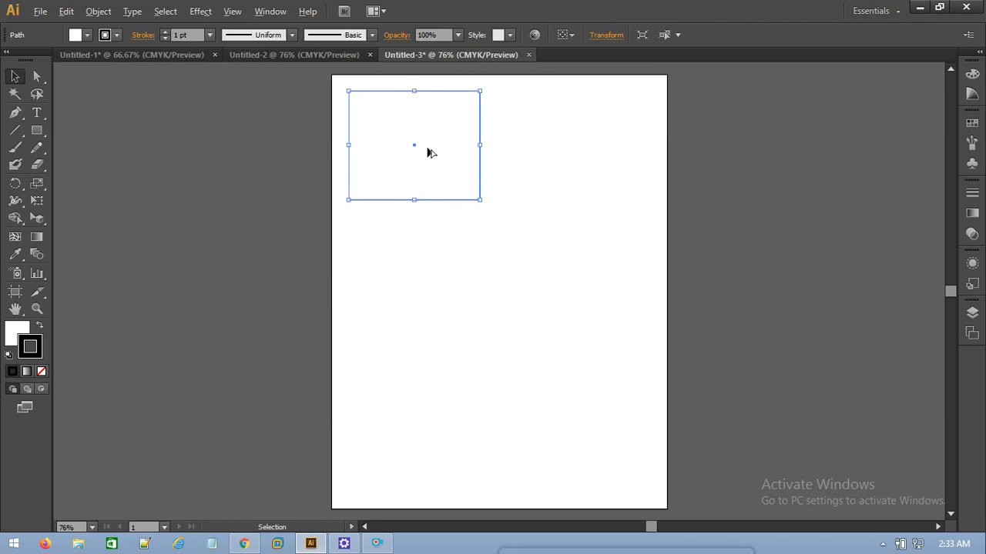
# - Try moving the rectangle straight down, freely and along a 45-degree diagonal, drop it below the artboard's centre, and undo the move
pyautogui.moveTo(428, 152); pyautogui.dragTo(430, 293)
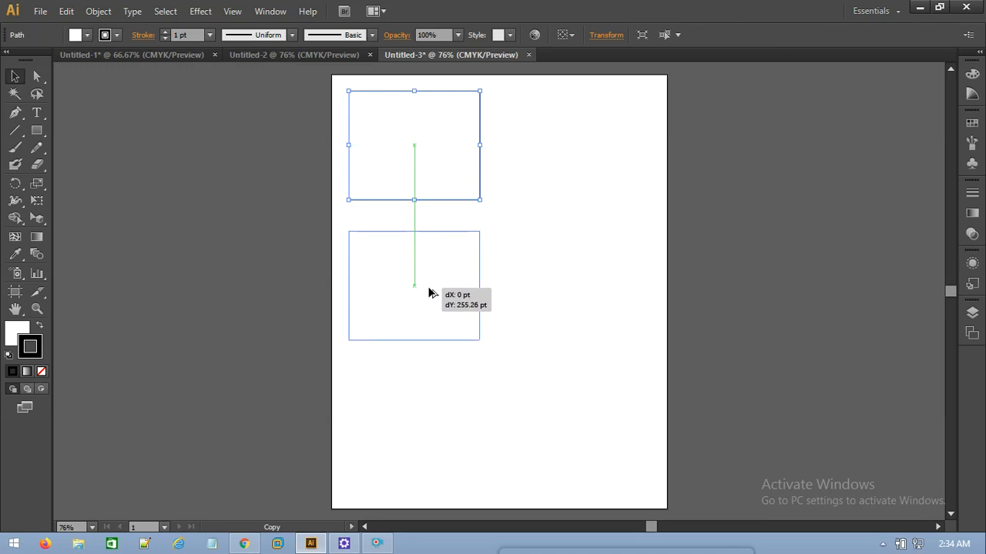
pyautogui.moveTo(430, 293); pyautogui.dragTo(521, 239)
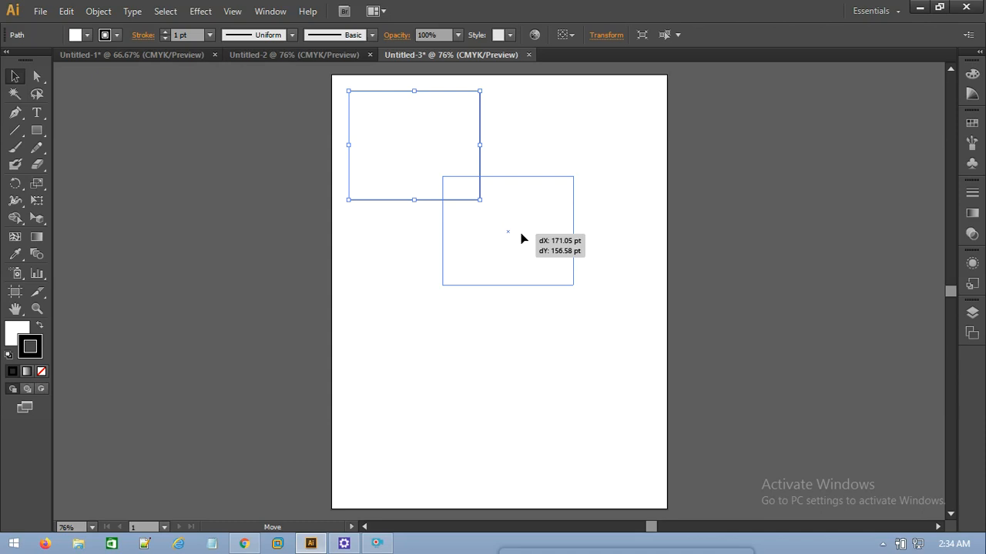
pyautogui.press('shift')
pyautogui.moveTo(522, 239); pyautogui.dragTo(711, 439)
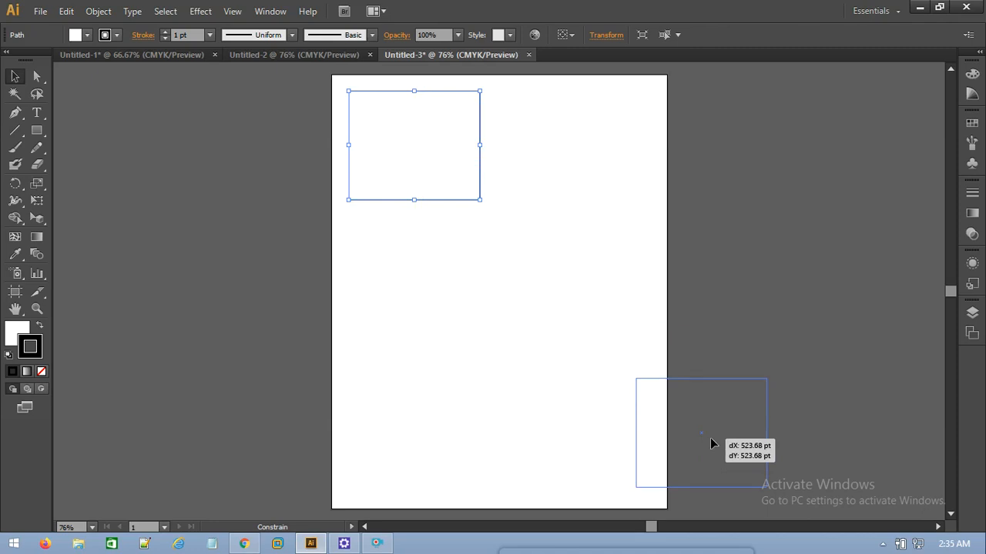
pyautogui.moveTo(711, 440); pyautogui.dragTo(521, 348)
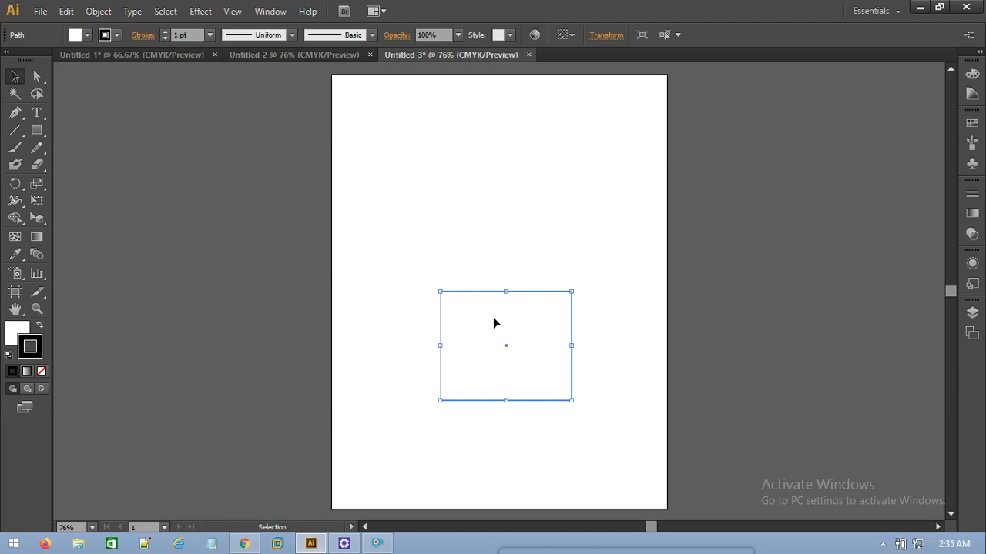
pyautogui.press('z')
pyautogui.hotkey('ctrl', 'z')
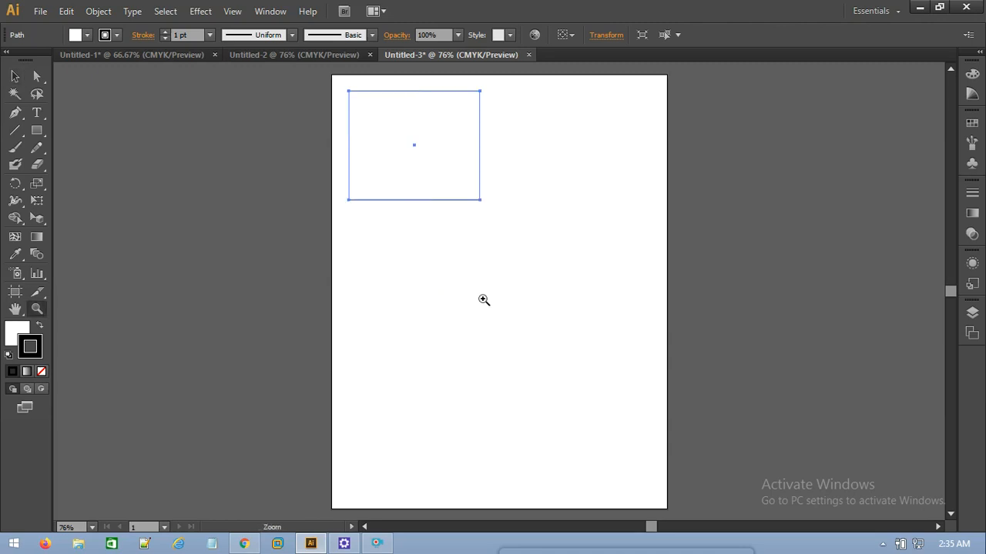
# - Undo the earlier placement of the rectangle and reposition it near the artboard's upper-left corner with the Selection tool
pyautogui.click(422, 173)
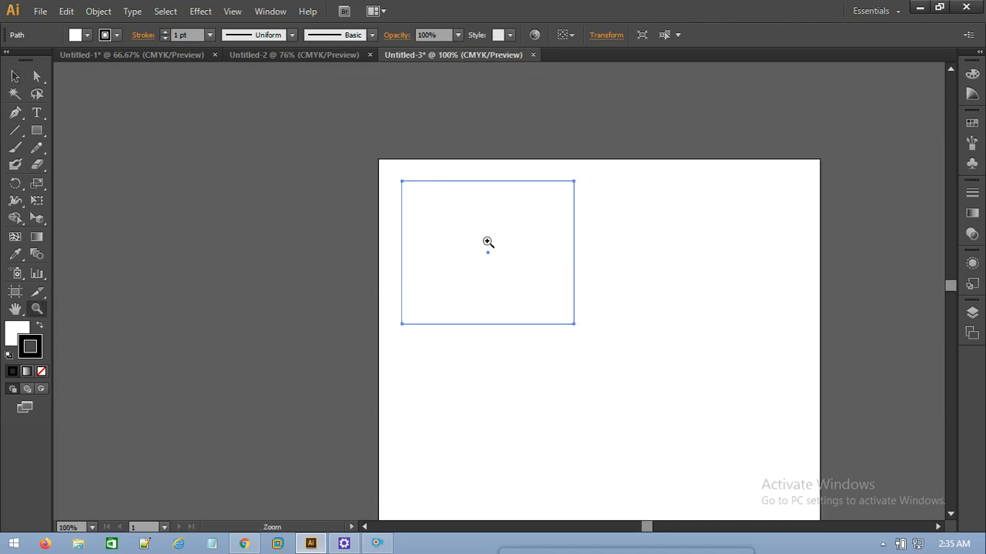
pyautogui.hotkey('ctrl', 'z')
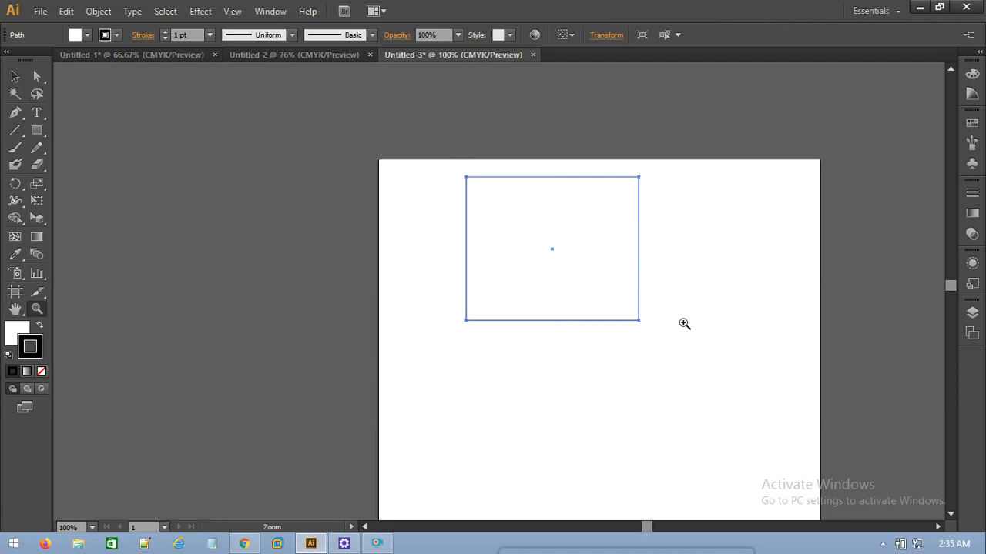
pyautogui.click(15, 76)
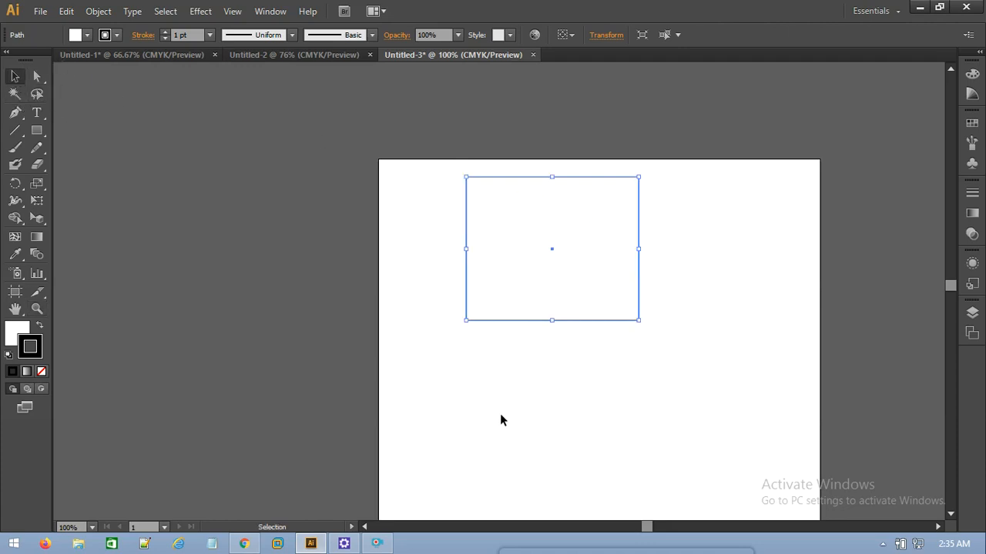
pyautogui.hscroll(5, 501, 420)
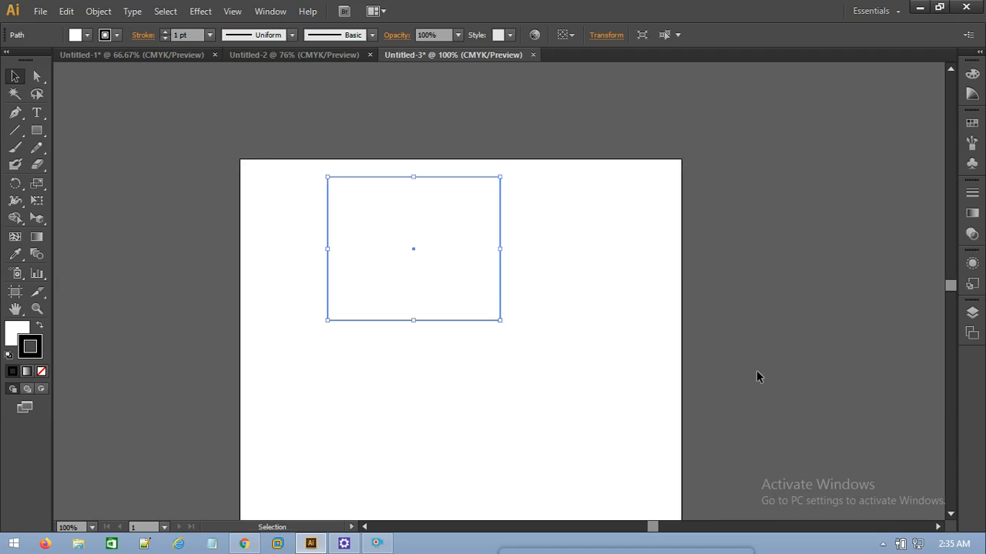
pyautogui.scroll(-4, 756, 377)
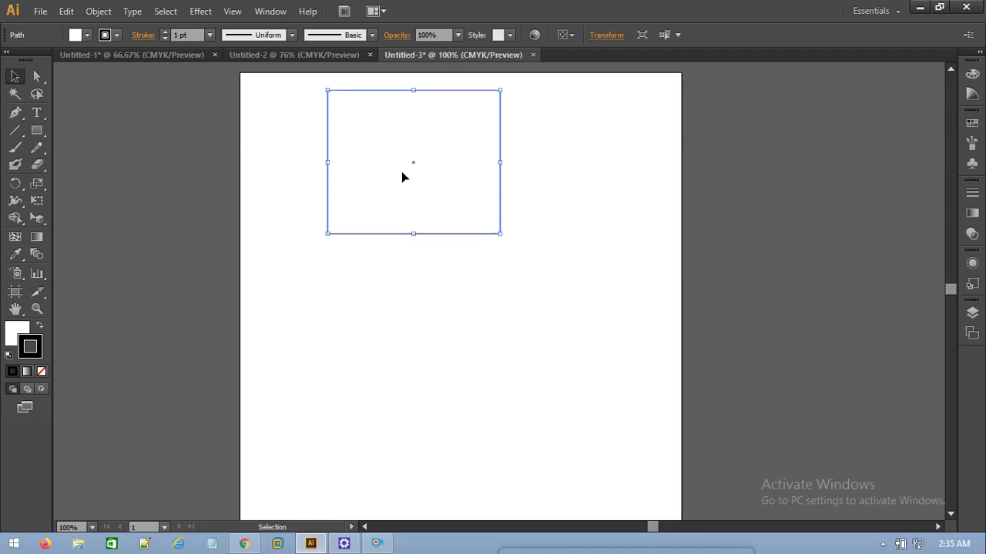
pyautogui.moveTo(396, 177); pyautogui.dragTo(332, 171)
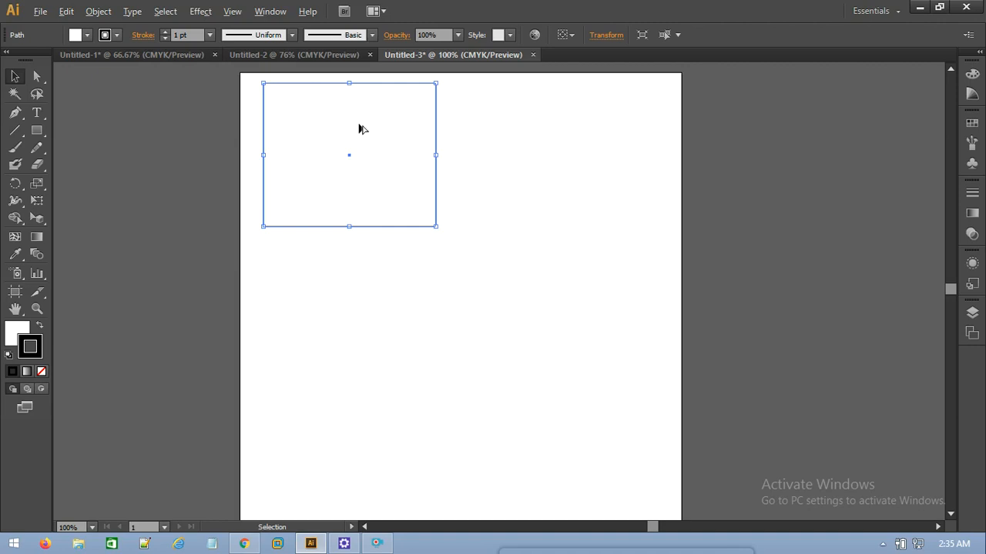
# - Try placing two copies of the rectangle, one near the artboard's upper-right corner and one below, and undo both
pyautogui.moveTo(358, 128); pyautogui.dragTo(493, 341)
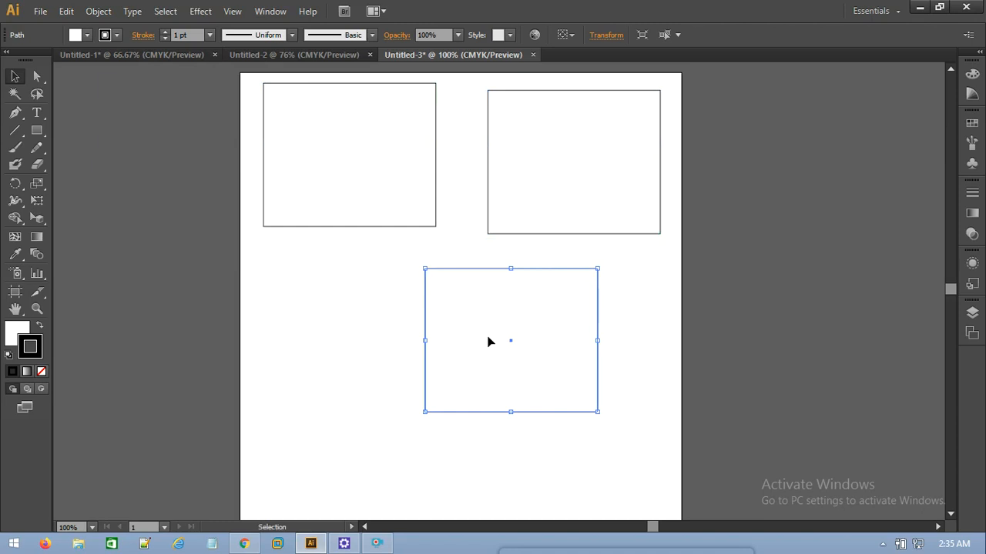
pyautogui.hotkey('ctrl', 'z')
pyautogui.hotkey('ctrl', 'z')
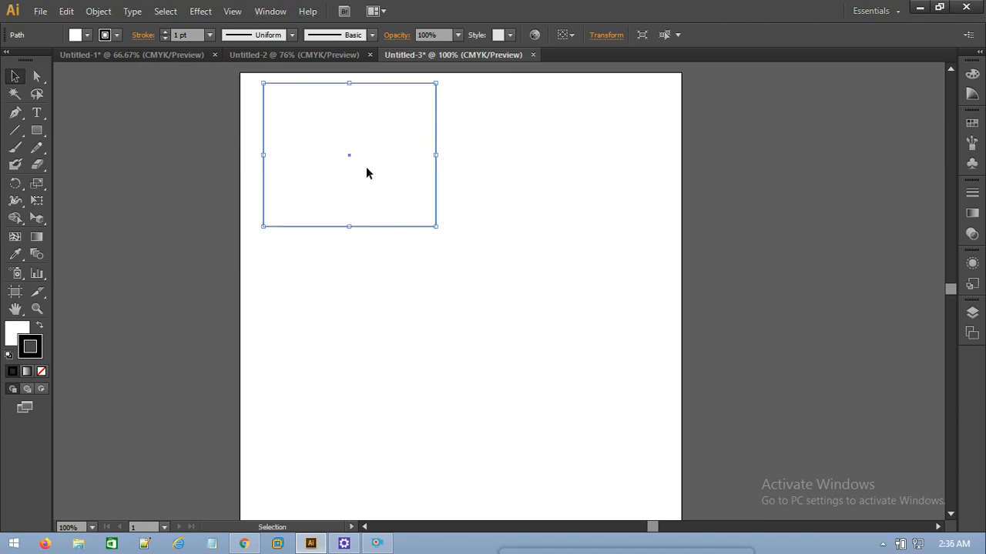
# - Try duplicating the rectangle straight down, leaving a narrow gap beneath the original, and undo the copy
pyautogui.moveTo(366, 173); pyautogui.dragTo(356, 322)
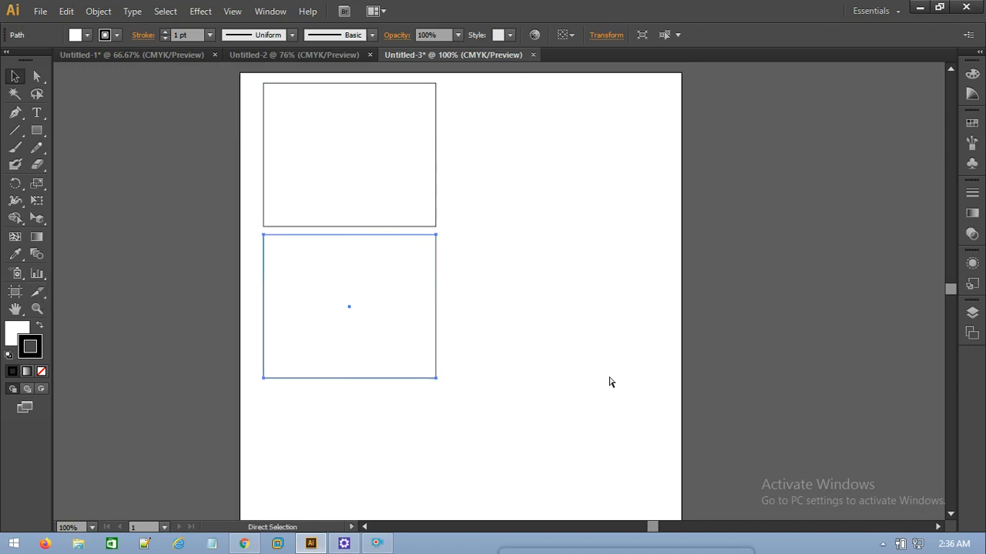
pyautogui.hscroll(2, 608, 377)
pyautogui.hscroll(-1, 610, 382)
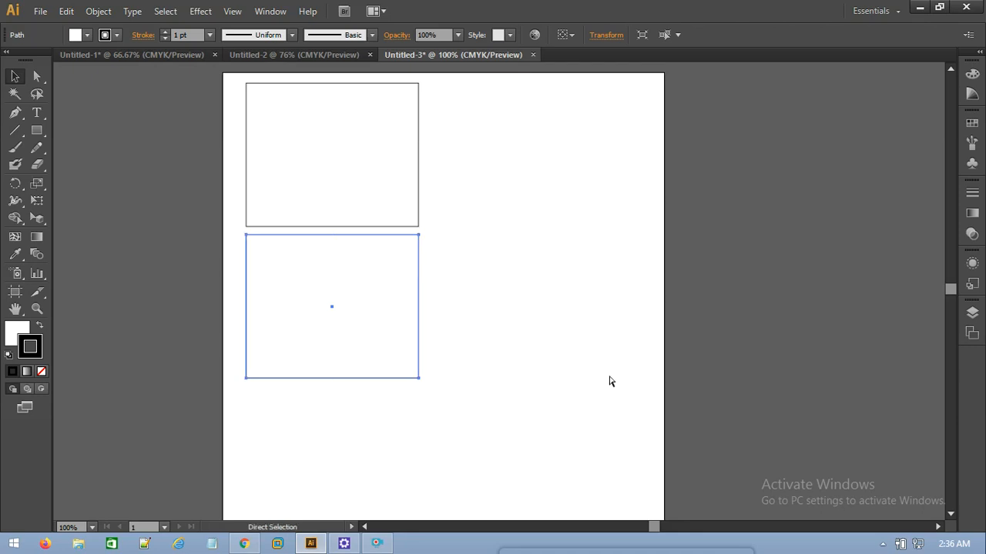
pyautogui.hscroll(1, 608, 377)
pyautogui.hscroll(-2, 610, 377)
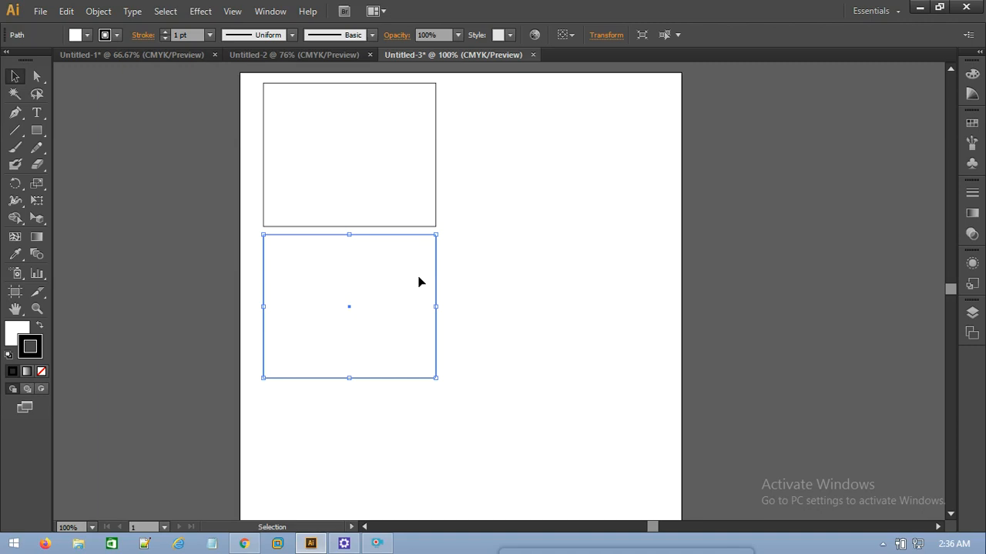
pyautogui.hotkey('ctrl', 'z')
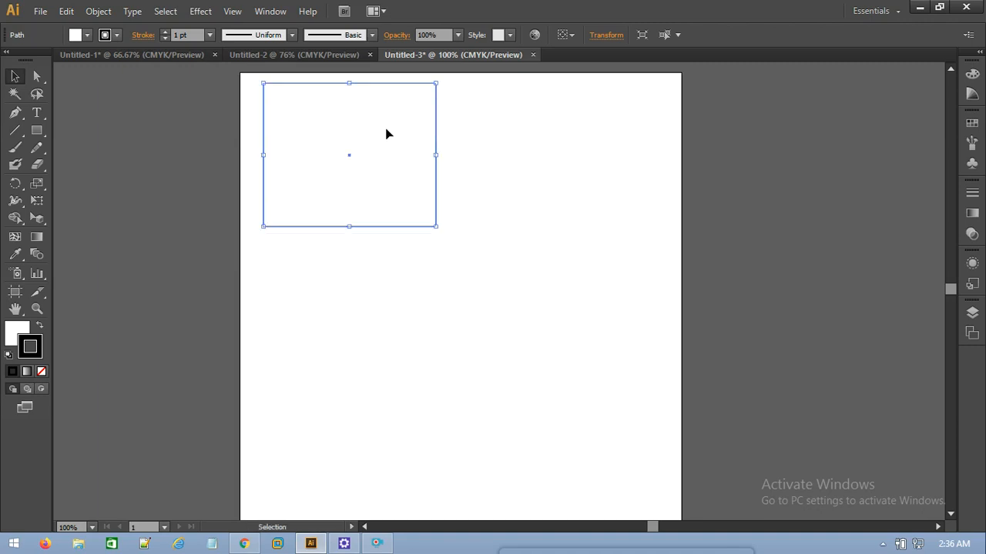
# - Remove the remaining rectangle from the artboard
pyautogui.hotkey('ctrl', 'z')
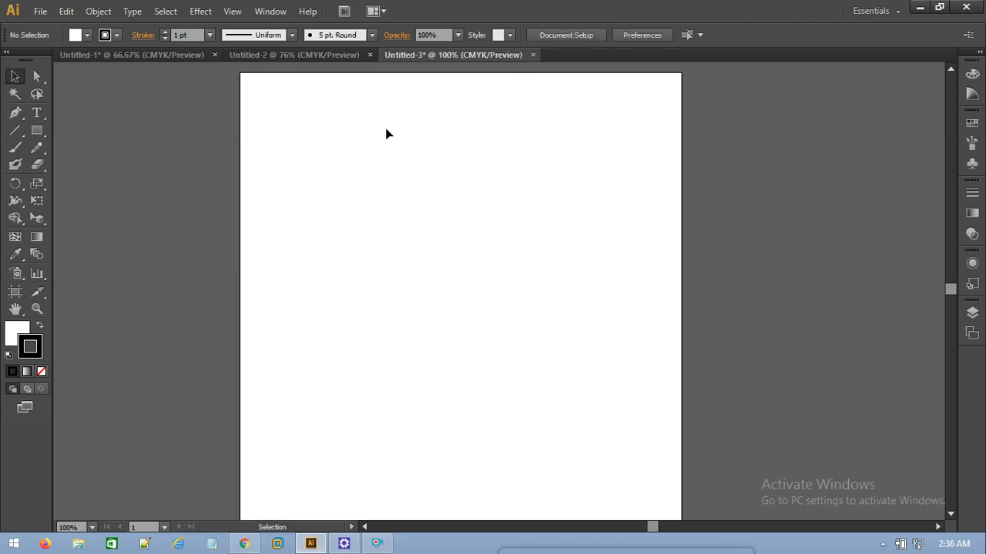
# - Draw a small rectangle near the artboard's upper-left corner and duplicate it straight down, leaving a narrow gap
pyautogui.click(42, 133)
pyautogui.moveTo(262, 93)
pyautogui.mouseDown()
pyautogui.moveTo(334, 154)
pyautogui.moveTo(318, 144)
pyautogui.mouseUp()
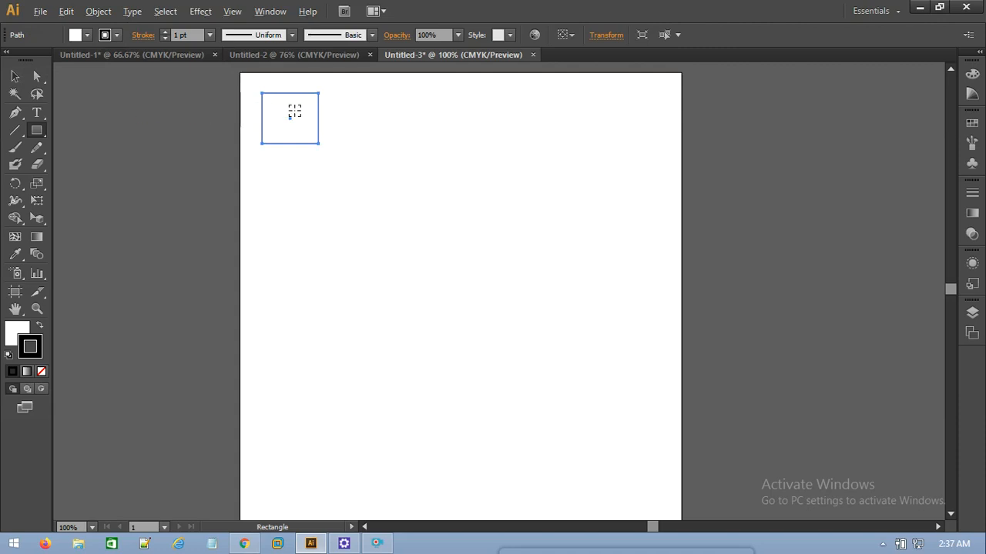
pyautogui.click(15, 76)
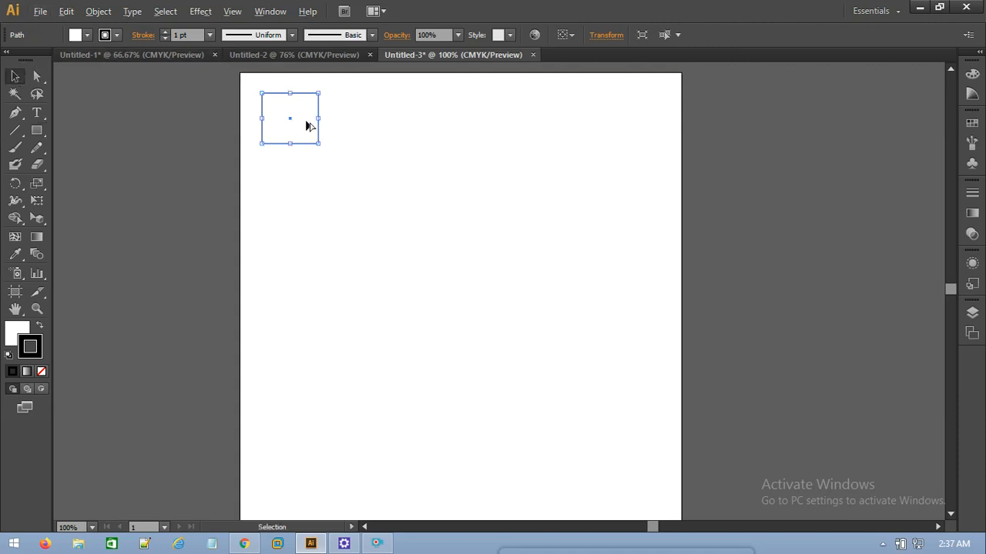
pyautogui.moveTo(307, 126); pyautogui.dragTo(304, 181)
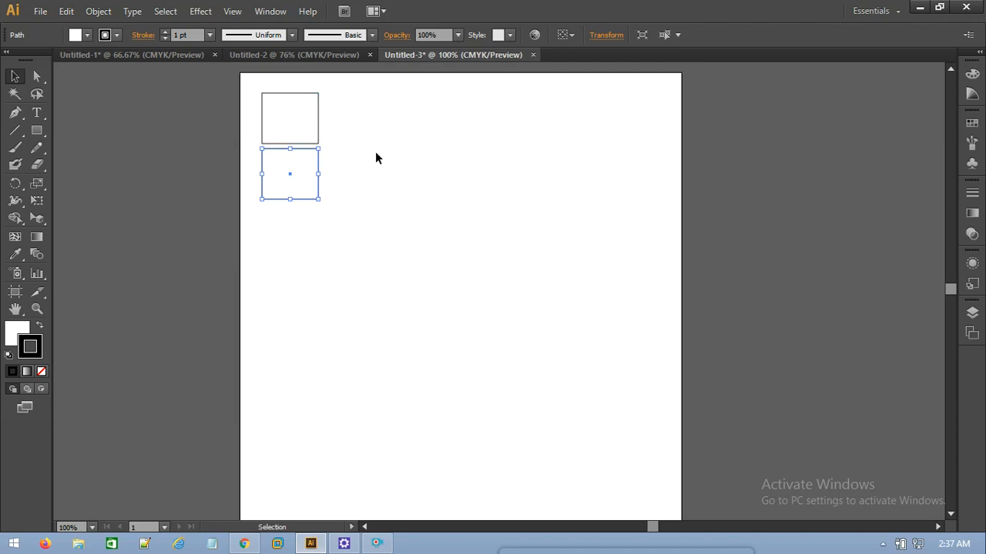
# - Repeat the downward duplication five times to form a column of seven evenly spaced rectangles, and clear the selection
pyautogui.press('a')
pyautogui.hotkey('ctrl', 'd')
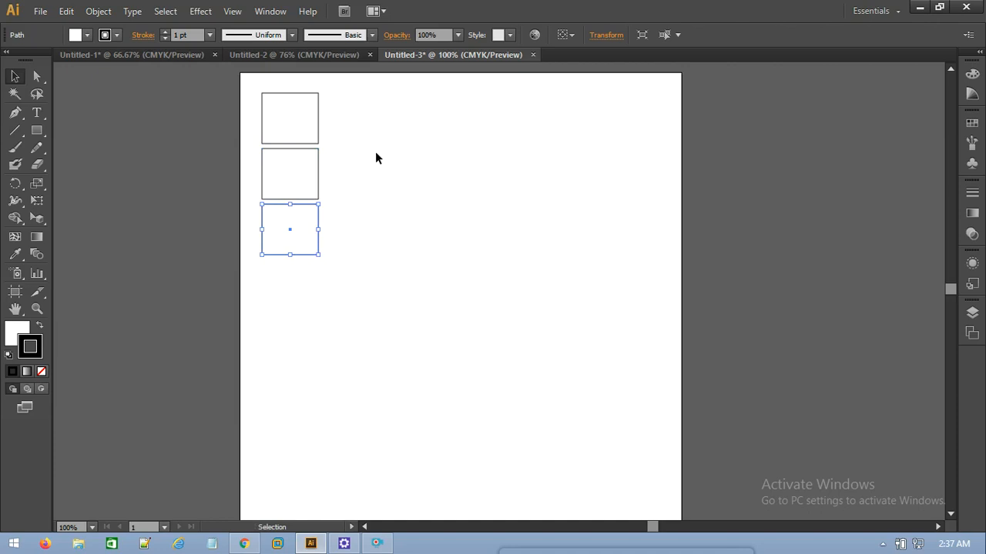
pyautogui.hotkey('ctrl', 'd')
pyautogui.hotkey('ctrl', 'd')
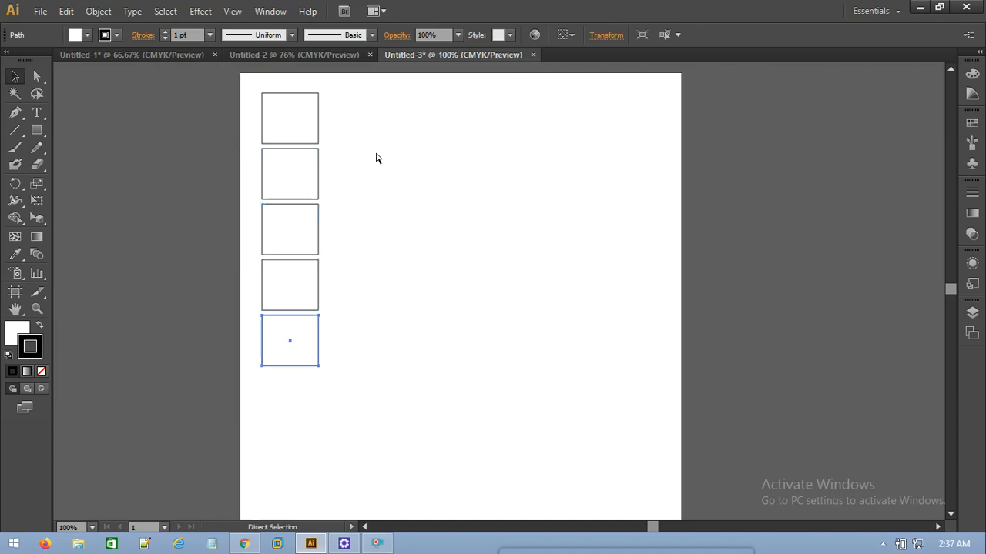
pyautogui.hotkey('ctrl', 'd')
pyautogui.hotkey('ctrl', 'd')
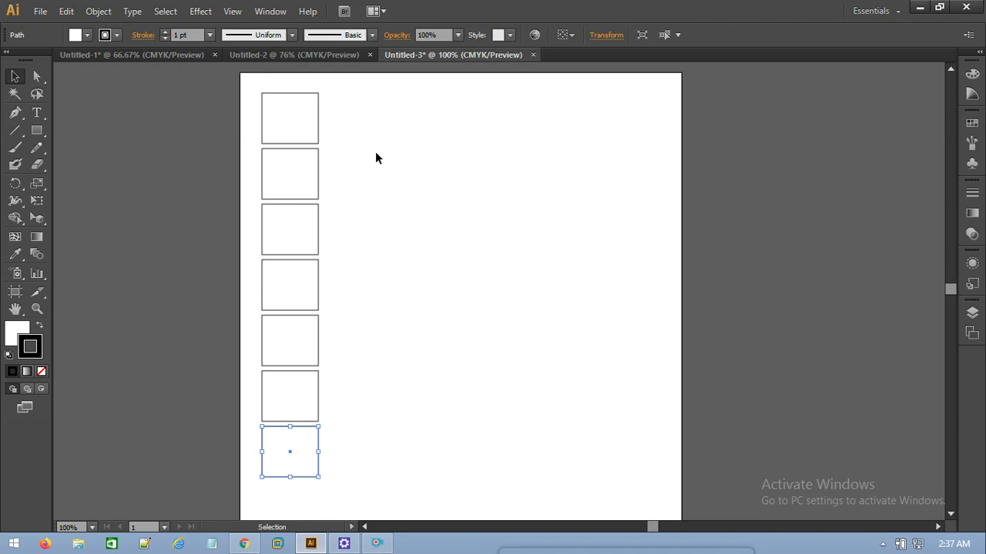
pyautogui.click(385, 141)
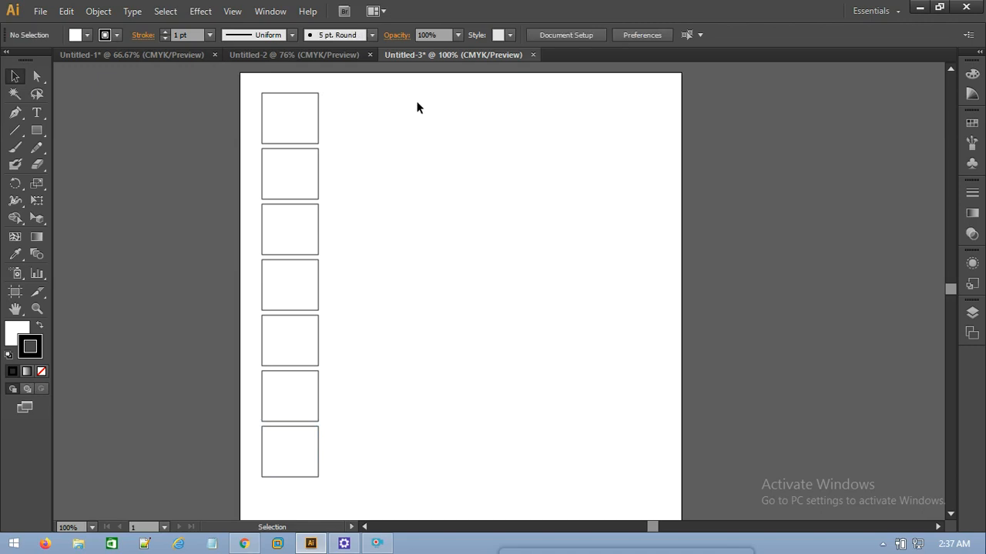
# - Select the whole column of rectangles and duplicate it horizontally to its right, leaving a small gap between the columns
pyautogui.moveTo(343, 80); pyautogui.dragTo(246, 499)
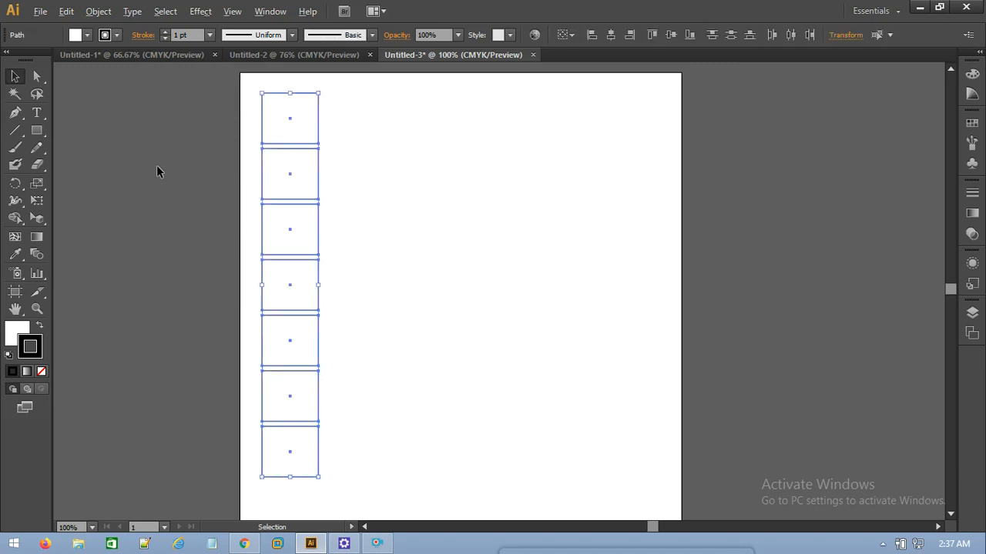
pyautogui.keyDown('shift'); pyautogui.click(305, 299); pyautogui.keyUp('shift')
pyautogui.moveTo(301, 301)
pyautogui.mouseDown()
pyautogui.moveTo(349, 307)
pyautogui.moveTo(304, 300)
pyautogui.mouseUp()
pyautogui.hotkey('ctrl', 'z')
pyautogui.moveTo(340, 140); pyautogui.dragTo(252, 483)
pyautogui.moveTo(318, 454); pyautogui.dragTo(390, 455)
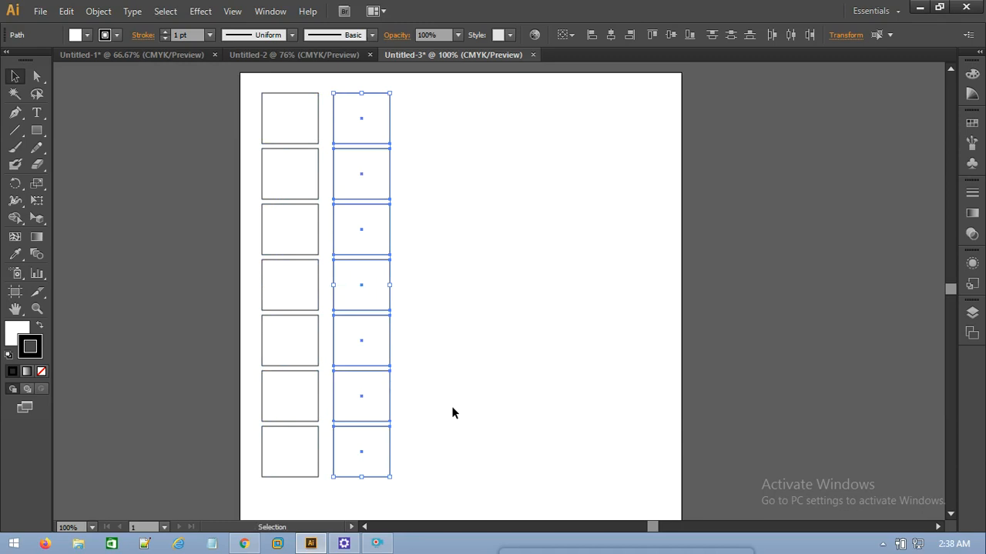
# - Repeat the column duplication four times to build a six-column grid across the artboard, and clear the selection
pyautogui.hotkey('ctrl', 'd')
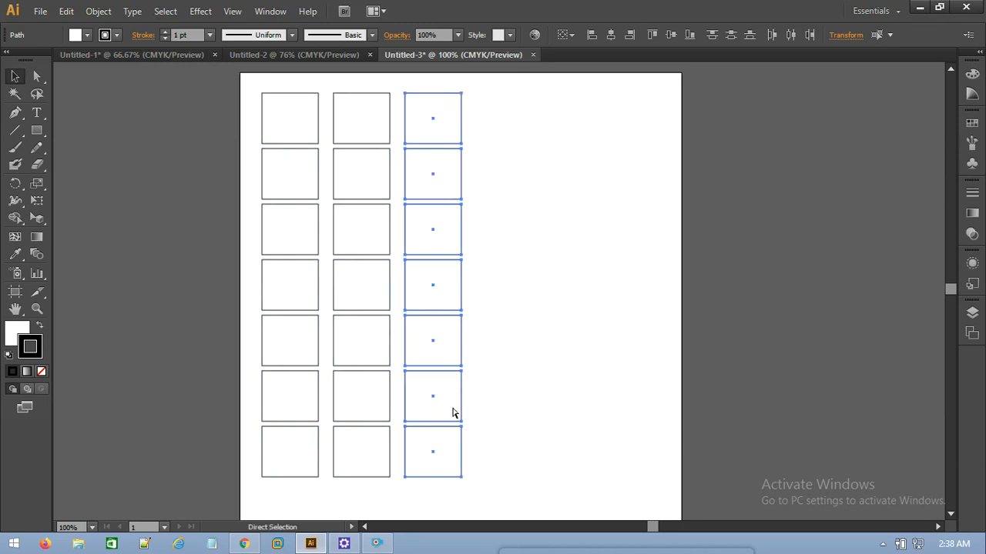
pyautogui.hotkey('ctrl', 'd')
pyautogui.hotkey('ctrl', 'd')
pyautogui.hotkey('ctrl', 'd')
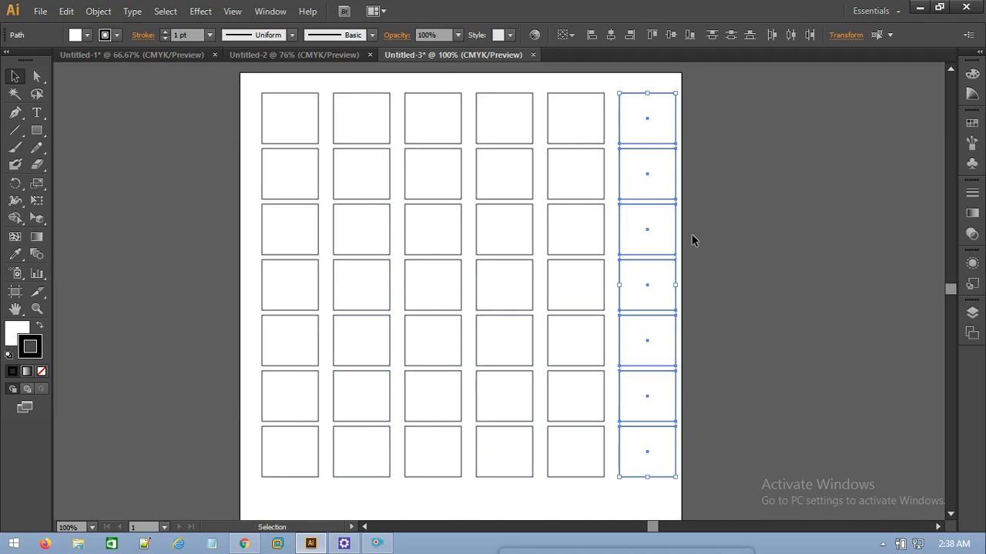
pyautogui.click(17, 79)
pyautogui.press('ctrl')
pyautogui.click(649, 368)
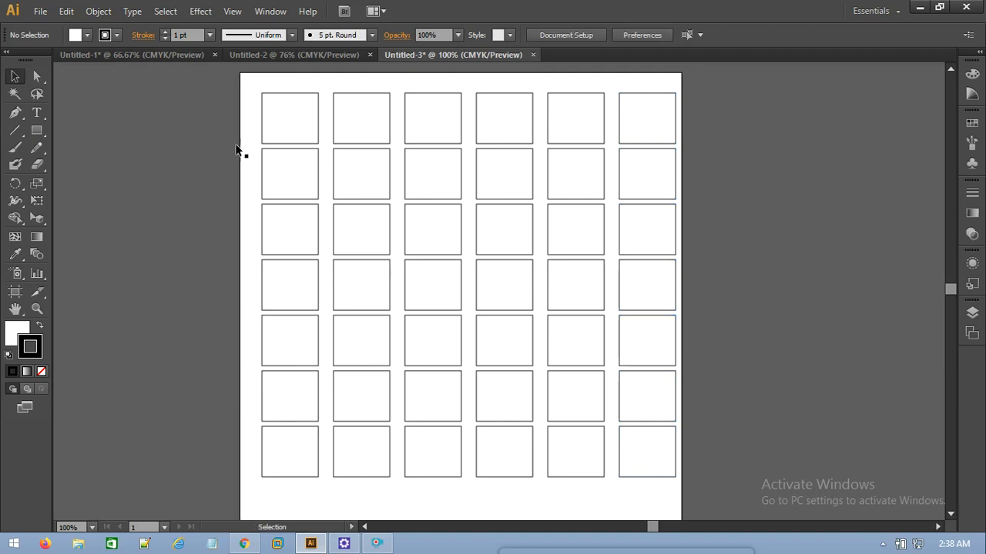
# - Try marquee-selecting the first, second and third columns one at a time, followed by all three together, and deselect them
pyautogui.click(14, 77)
pyautogui.moveTo(249, 469); pyautogui.dragTo(324, 160)
pyautogui.scroll(-3, 825, 306)
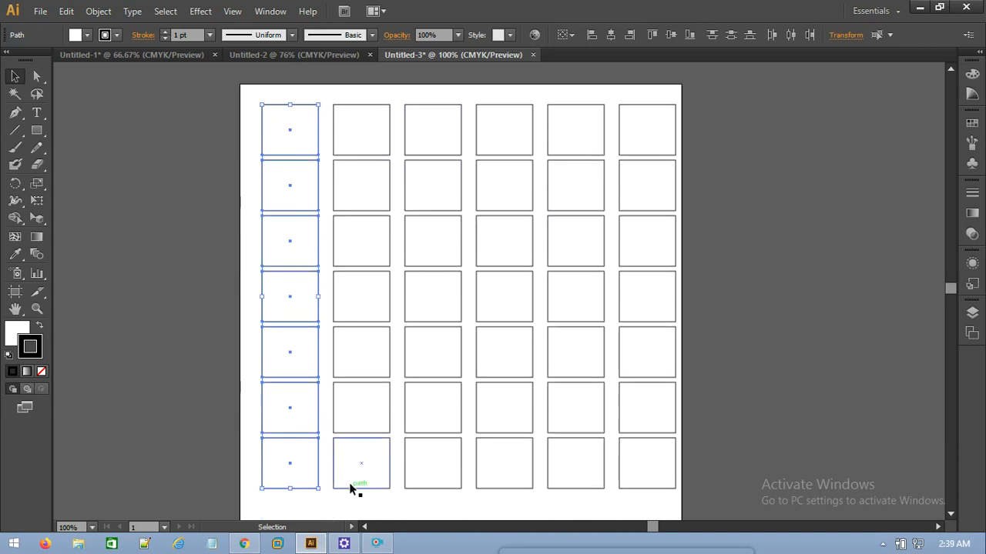
pyautogui.moveTo(348, 503); pyautogui.dragTo(375, 96)
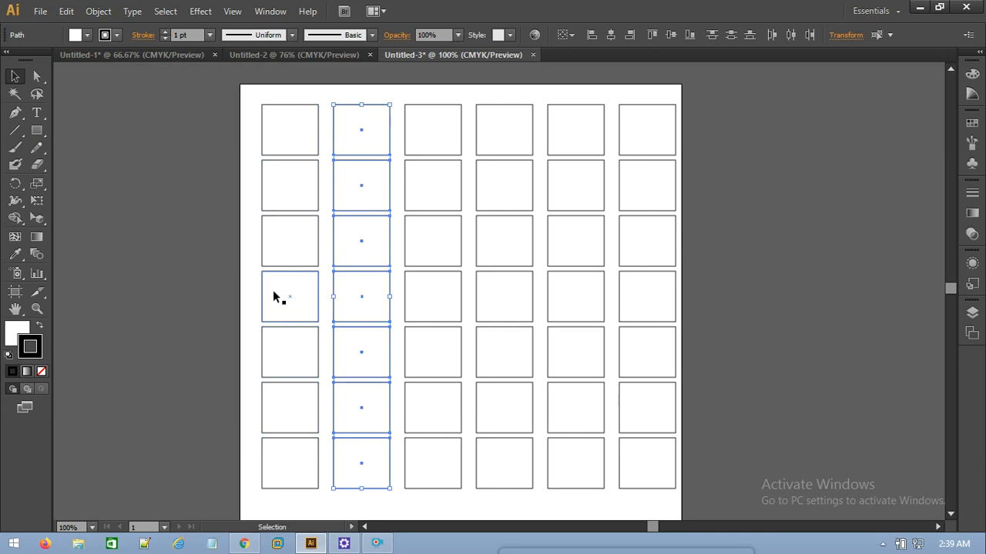
pyautogui.moveTo(418, 506); pyautogui.dragTo(431, 97)
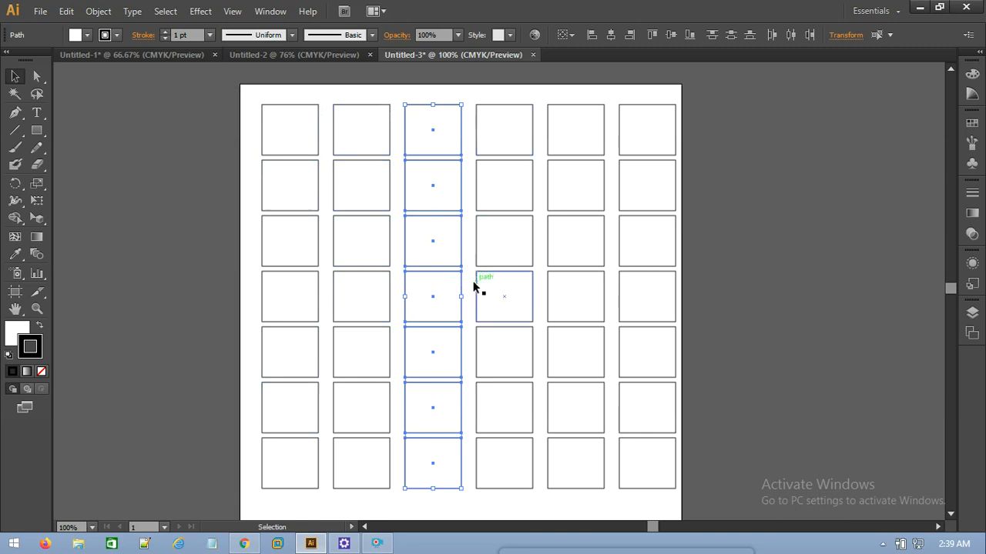
pyautogui.moveTo(253, 107); pyautogui.dragTo(470, 492)
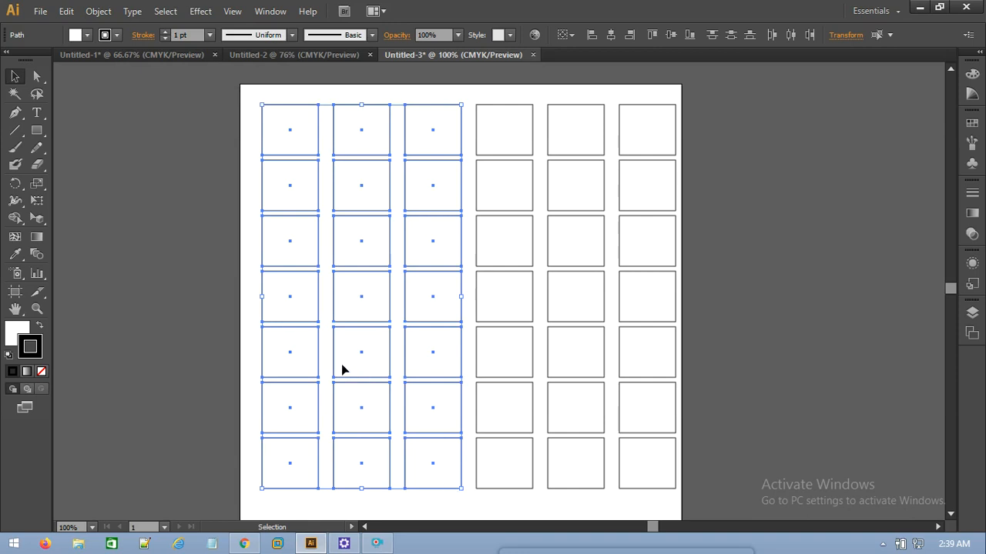
pyautogui.hotkey('ctrl', 'shift', 'a')
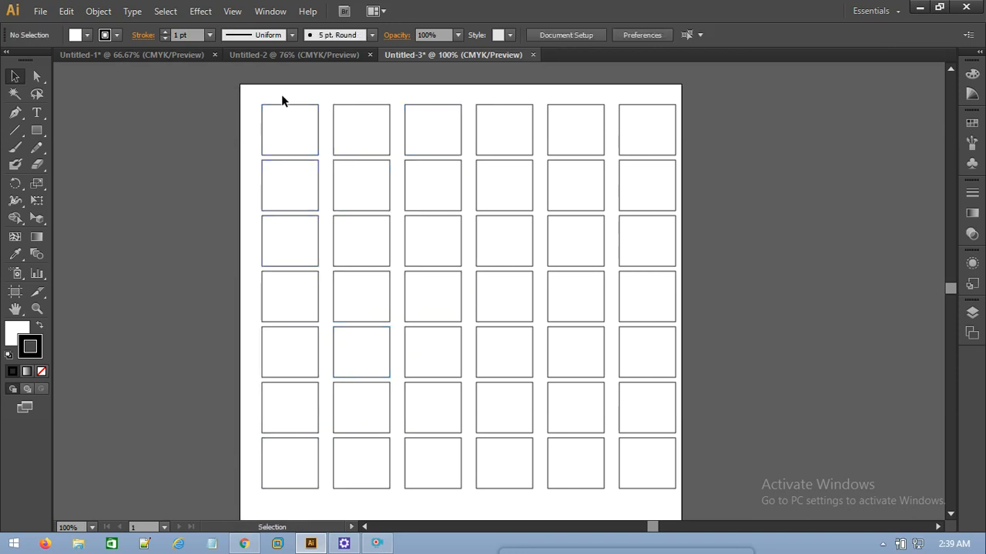
# - Try selecting only the first column, extend the marquee selection to the first three columns, and deselect everything
pyautogui.moveTo(285, 90); pyautogui.dragTo(294, 495)
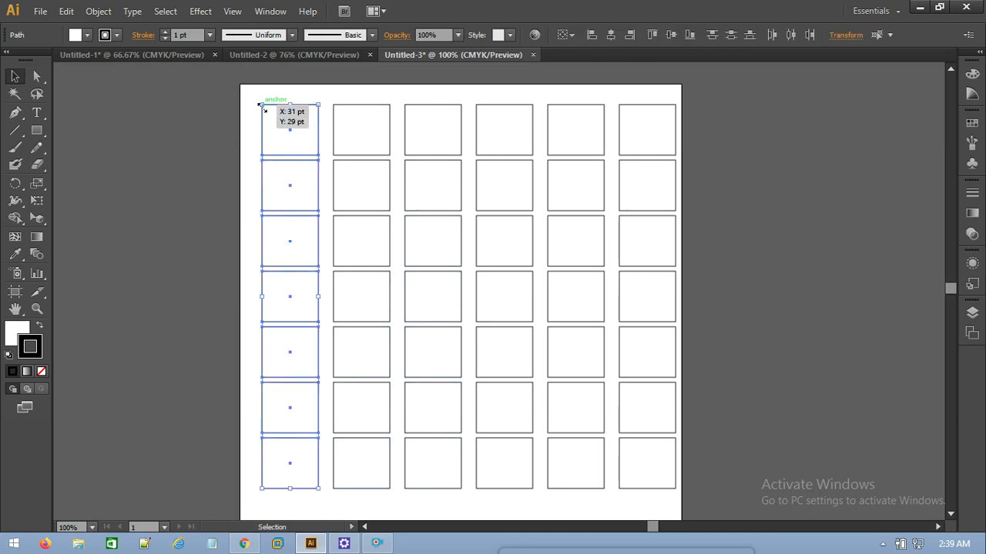
pyautogui.moveTo(254, 93); pyautogui.dragTo(468, 506)
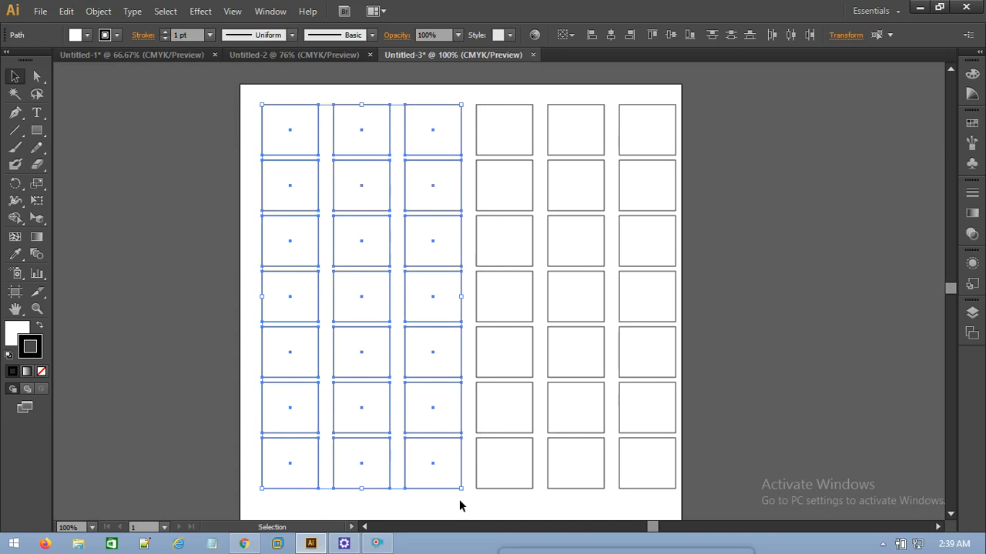
pyautogui.press('ctrl')
pyautogui.click(453, 498)
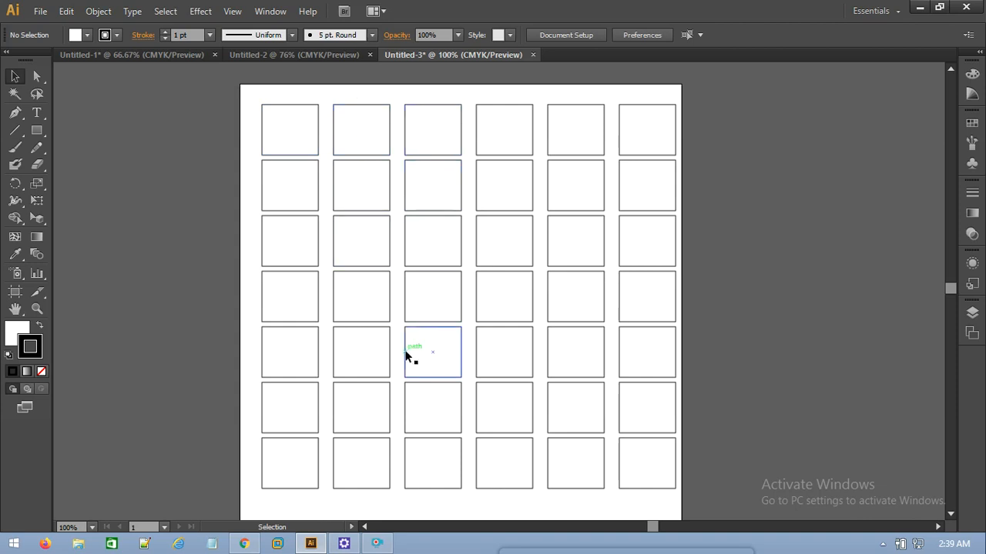
# - Select the first, third and fifth columns of the grid together as one non-adjacent selection
pyautogui.moveTo(281, 95); pyautogui.dragTo(295, 501)
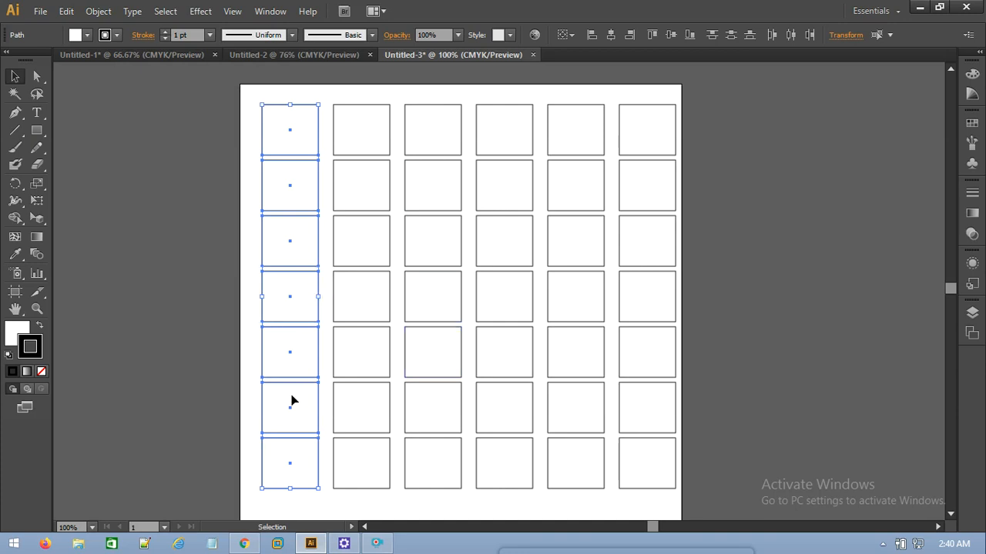
pyautogui.moveTo(422, 91); pyautogui.dragTo(441, 500)
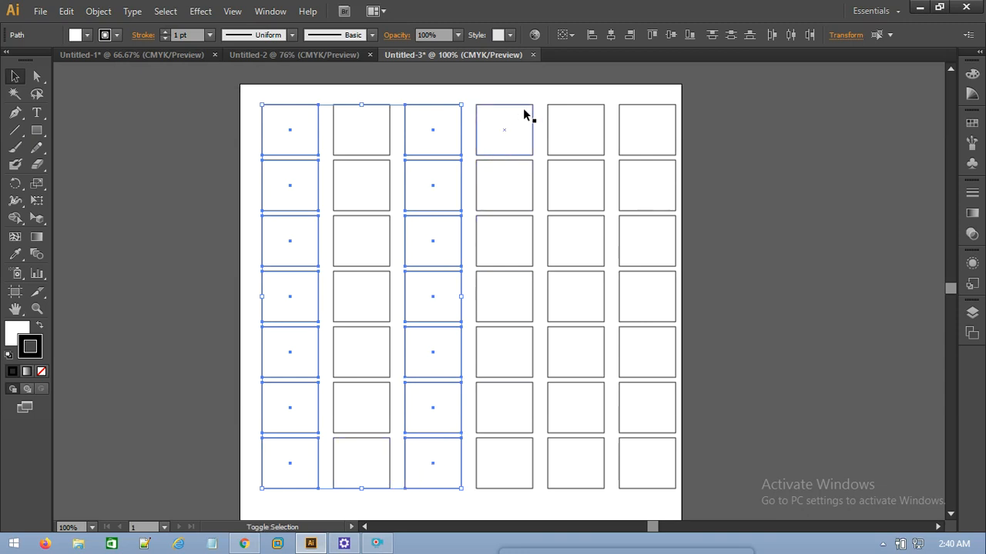
pyautogui.moveTo(559, 98); pyautogui.dragTo(585, 494)
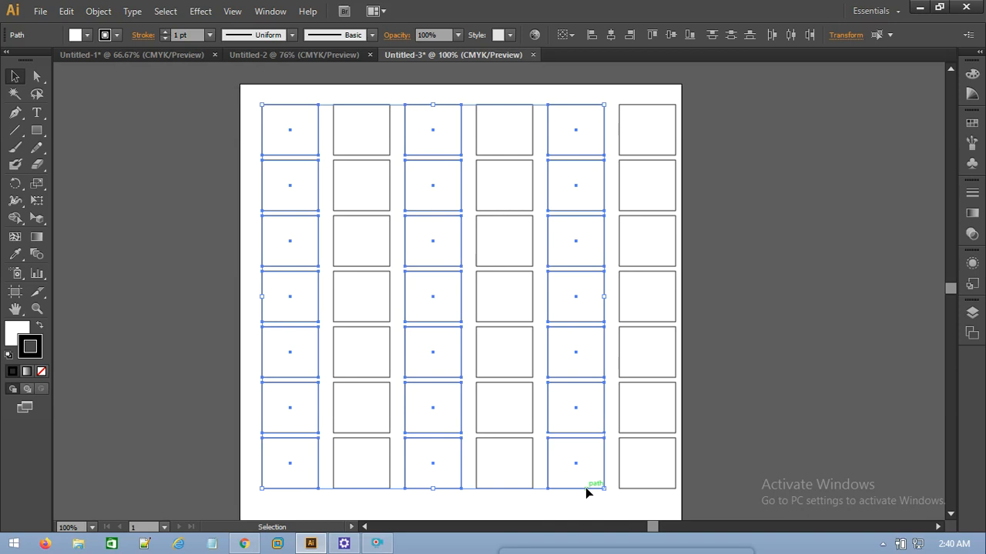
# - Select every rectangle in the grid and try switching between the Zoom and Selection tools
pyautogui.hotkey('ctrl', 'a')
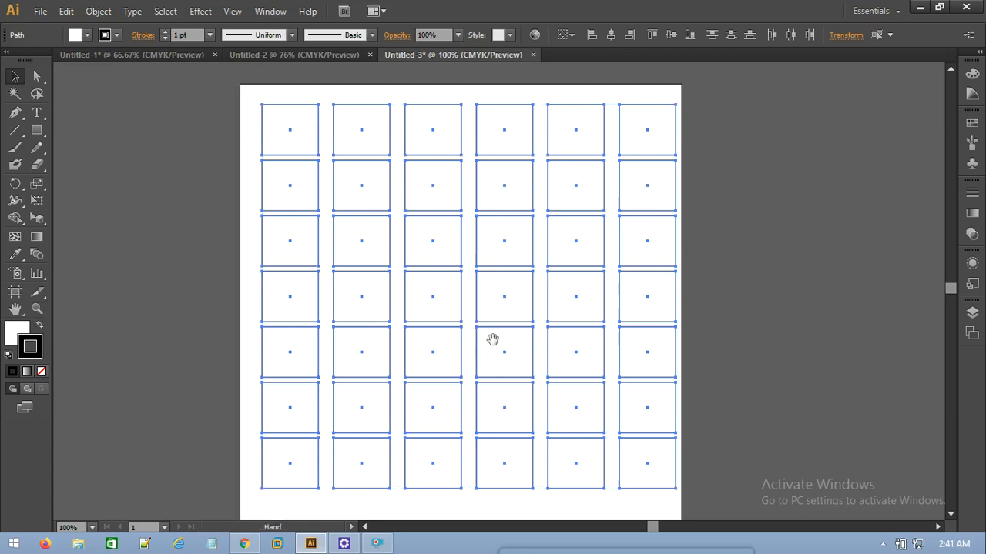
pyautogui.hotkey('ctrl', 'space')
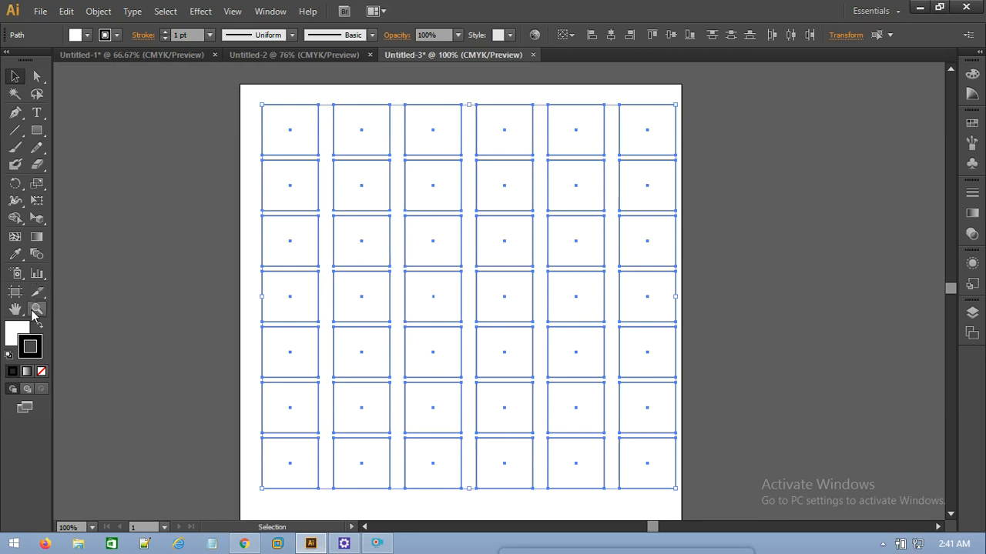
pyautogui.click(37, 310)
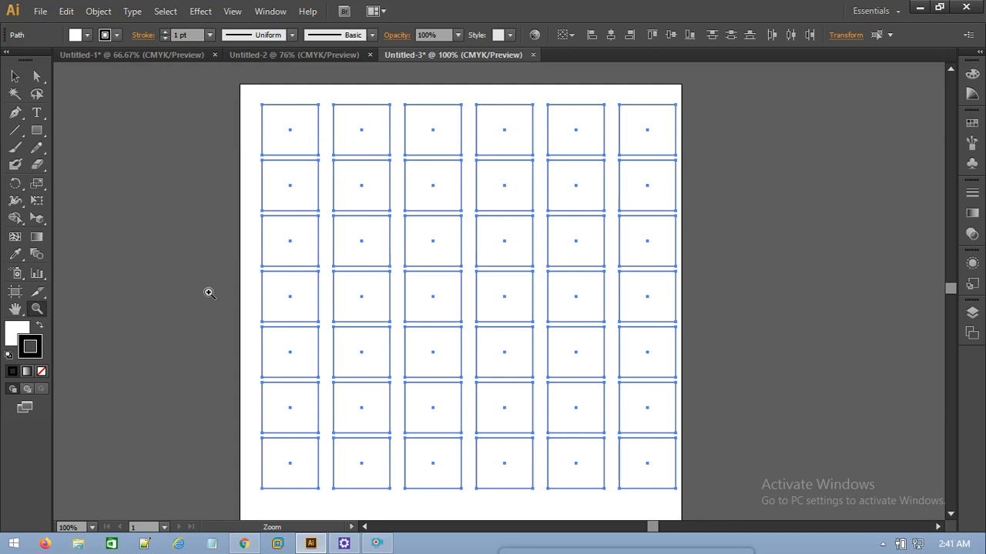
pyautogui.click(14, 76)
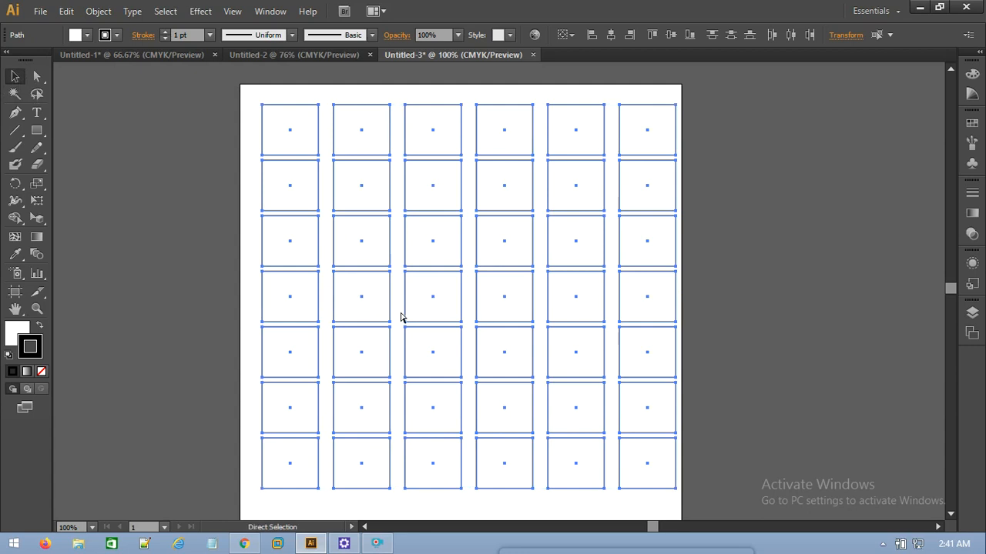
pyautogui.hotkey('ctrl', 'space')
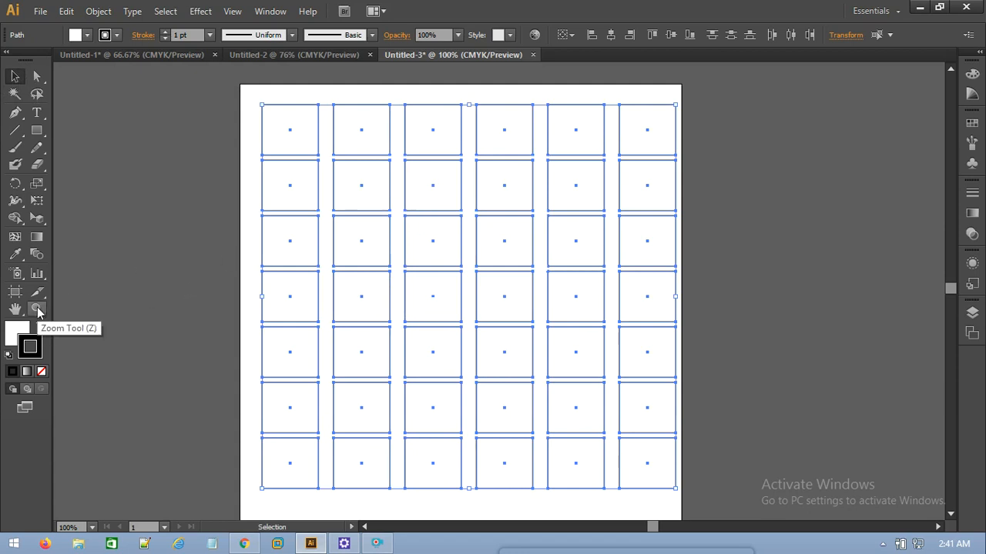
pyautogui.click(37, 309)
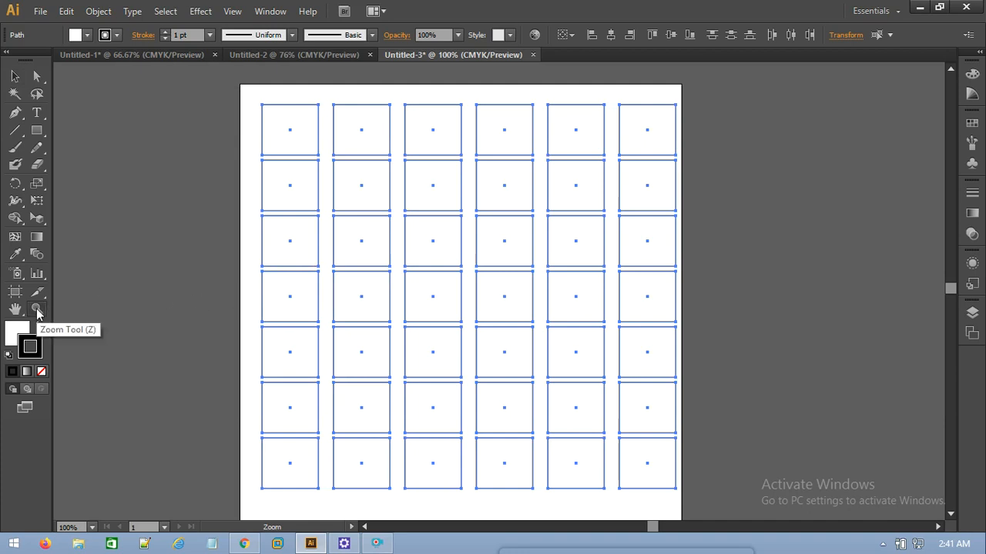
pyautogui.click(14, 75)
pyautogui.hotkey('ctrl', 'a')
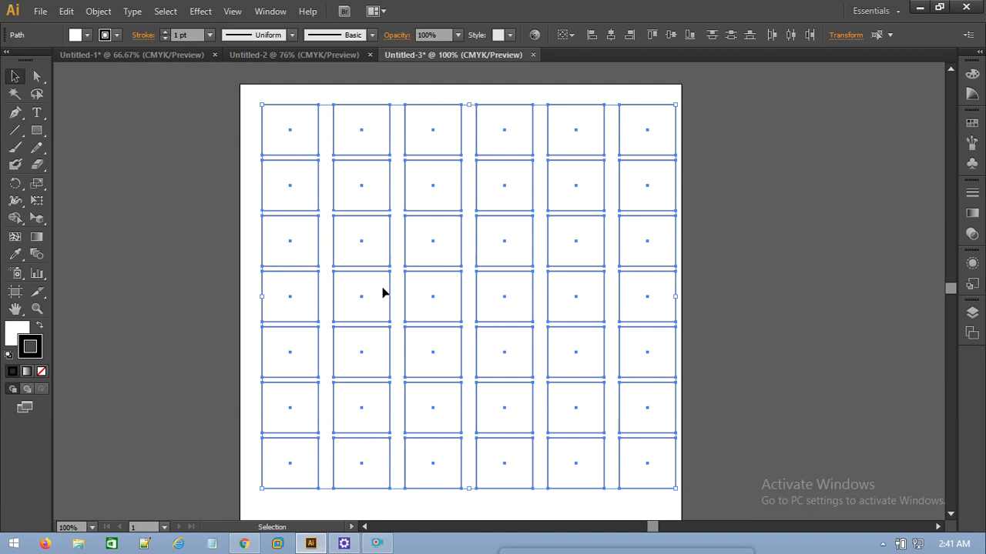
# - Magnify the grid's upper-left rectangle with the Zoom tool, and zoom back out in stages to 66.67%
pyautogui.press('z')
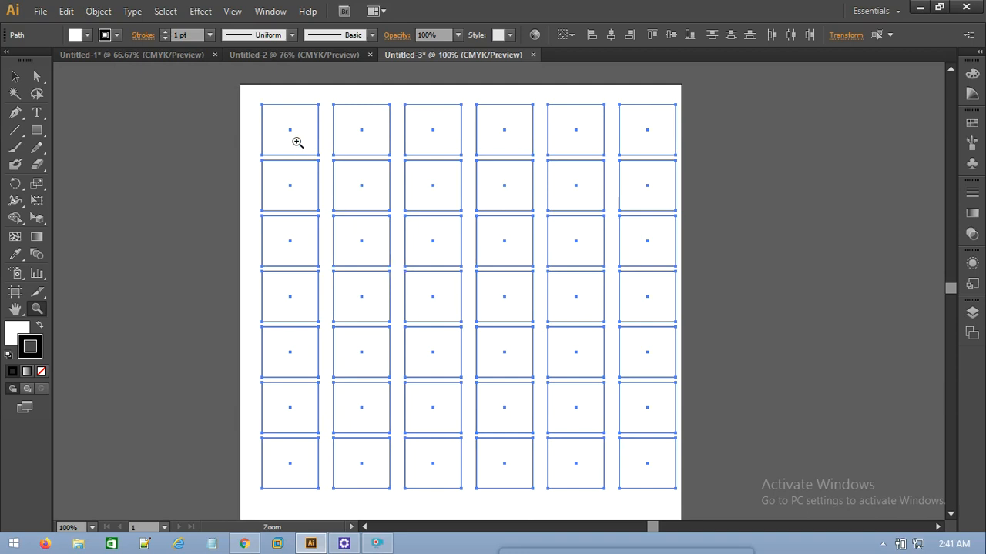
pyautogui.moveTo(251, 97); pyautogui.dragTo(332, 160)
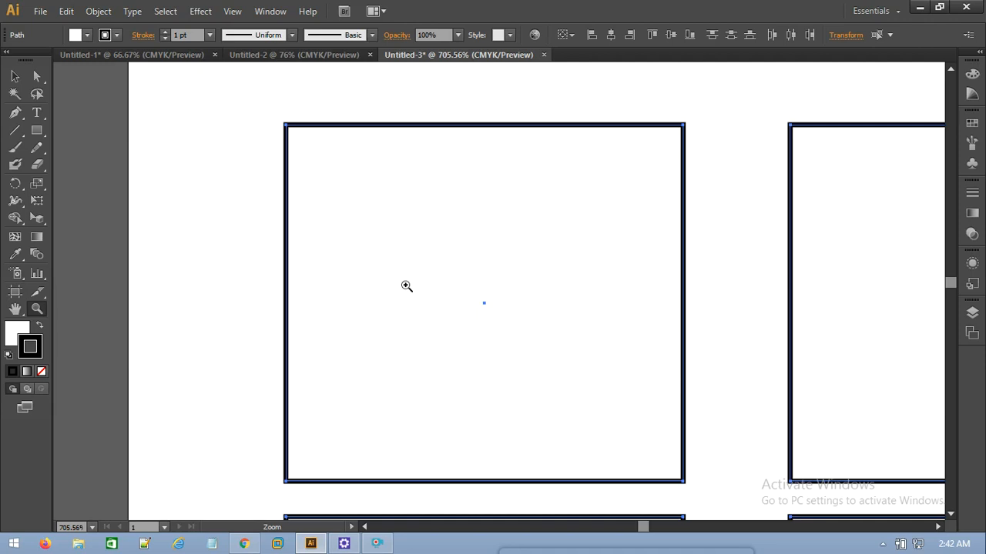
pyautogui.press('alt')
pyautogui.press('alt')
pyautogui.moveTo(244, 77); pyautogui.dragTo(708, 509)
pyautogui.press('alt')
pyautogui.moveTo(454, 259); pyautogui.dragTo(750, 442)
pyautogui.moveTo(525, 294); pyautogui.dragTo(808, 479)
pyautogui.moveTo(498, 313); pyautogui.dragTo(804, 440)
pyautogui.moveTo(488, 285); pyautogui.dragTo(583, 505)
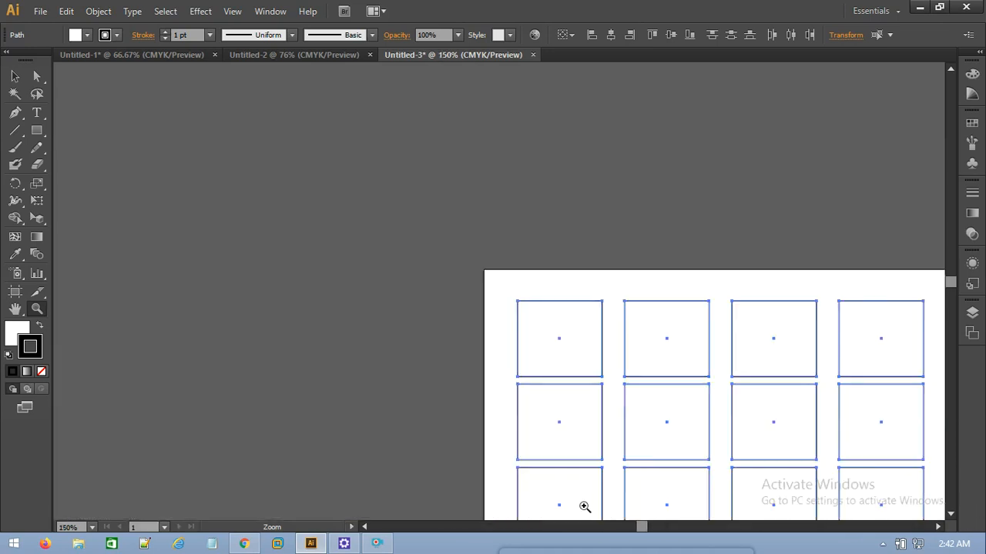
pyautogui.moveTo(502, 288); pyautogui.dragTo(862, 506)
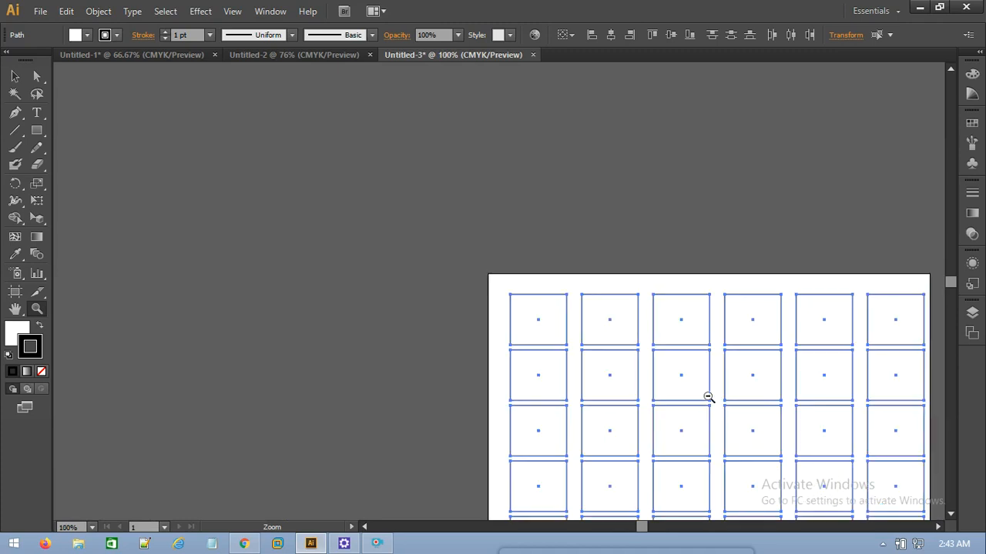
pyautogui.moveTo(509, 288); pyautogui.dragTo(846, 470)
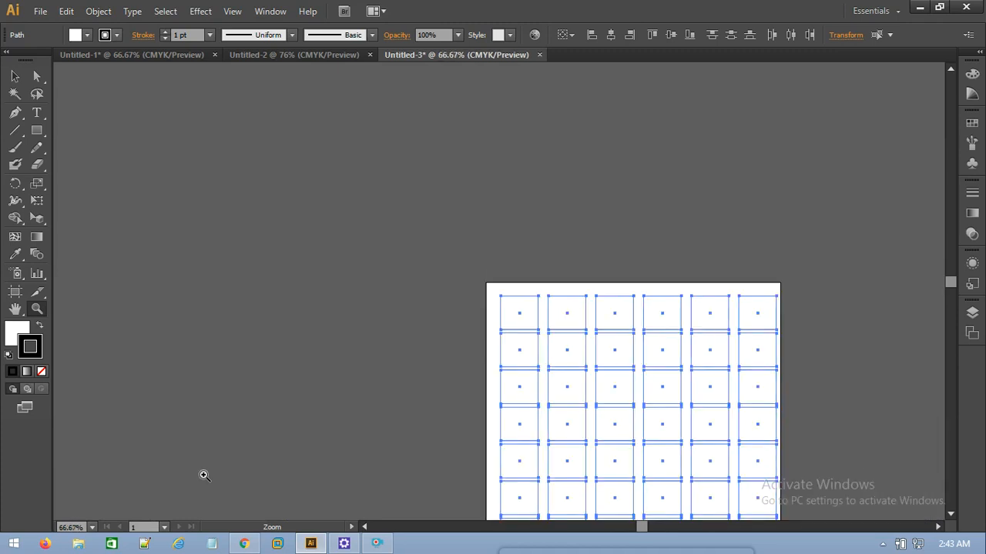
pyautogui.click(378, 545)
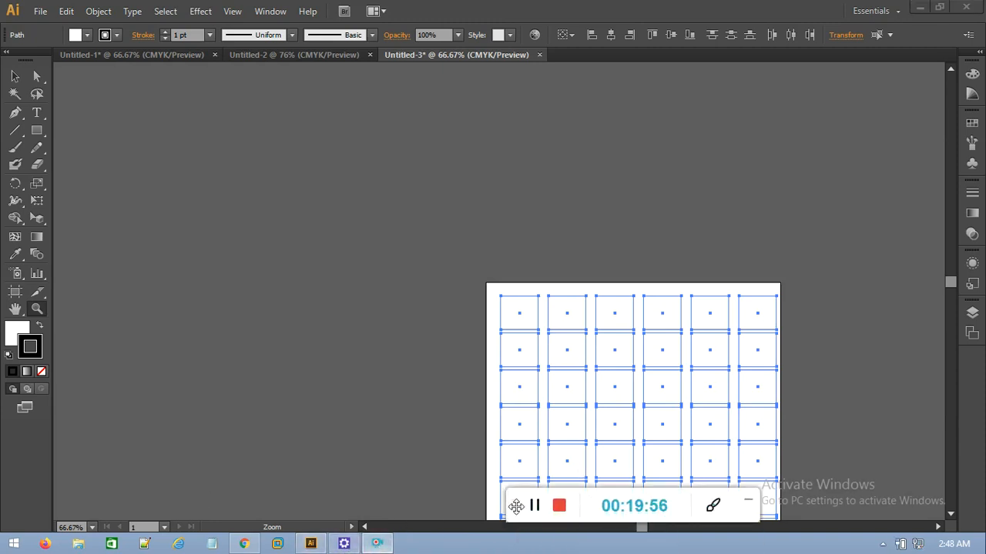
pyautogui.moveTo(511, 493); pyautogui.dragTo(529, 537)
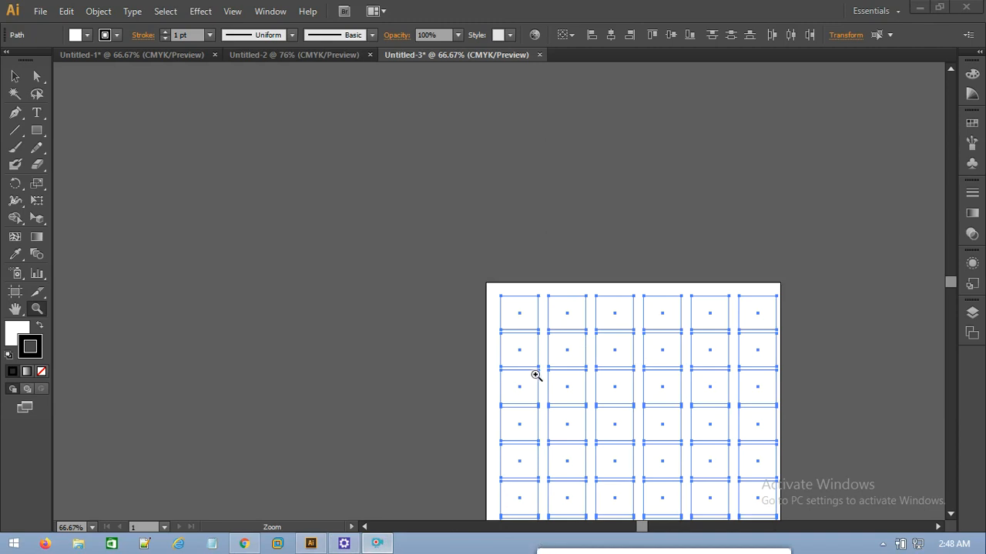
# - Switch to the Selection tool and pan the view vertically to examine the artboard with the selected rectangle grid
pyautogui.click(16, 77)
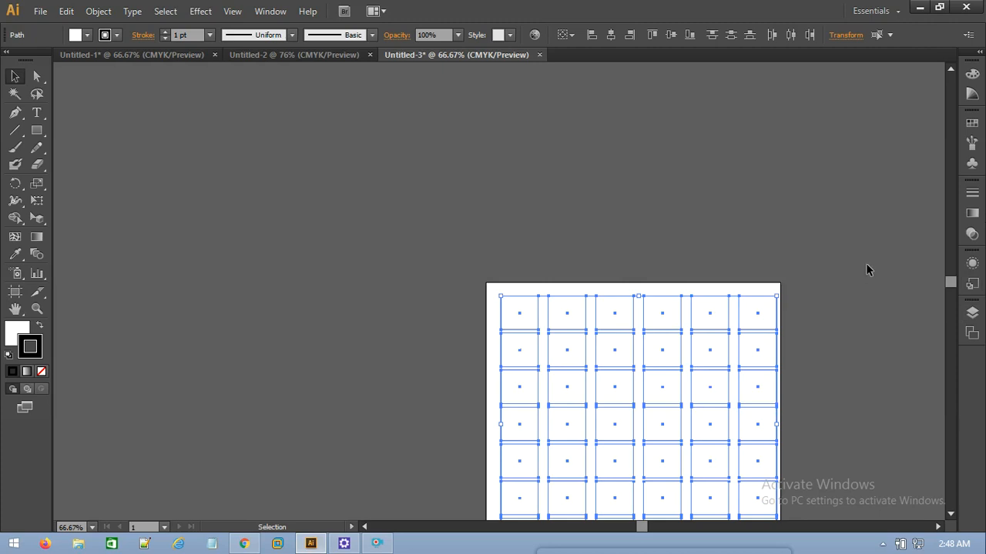
pyautogui.scroll(-5, 876, 325)
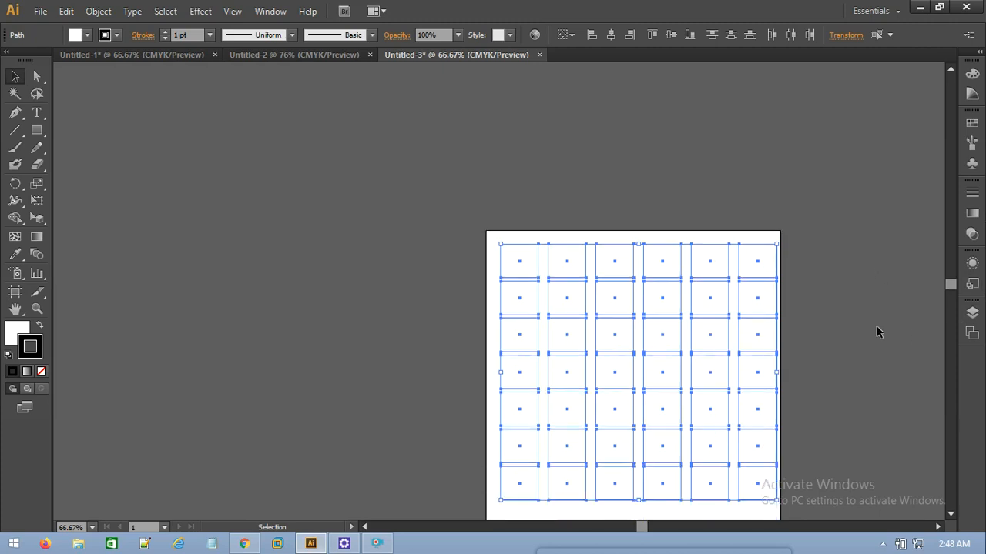
pyautogui.scroll(2, 865, 332)
pyautogui.scroll(-1, 863, 332)
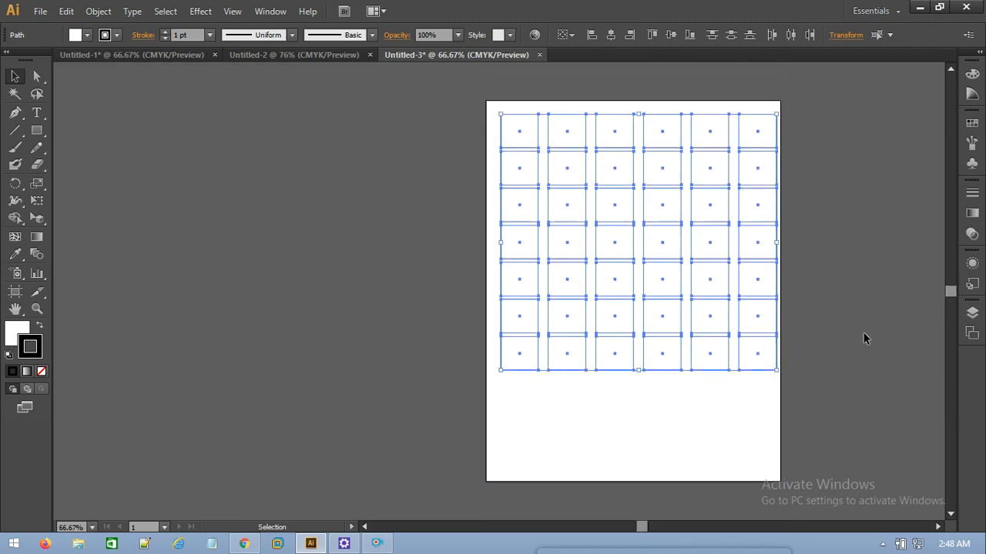
pyautogui.scroll(1, 871, 344)
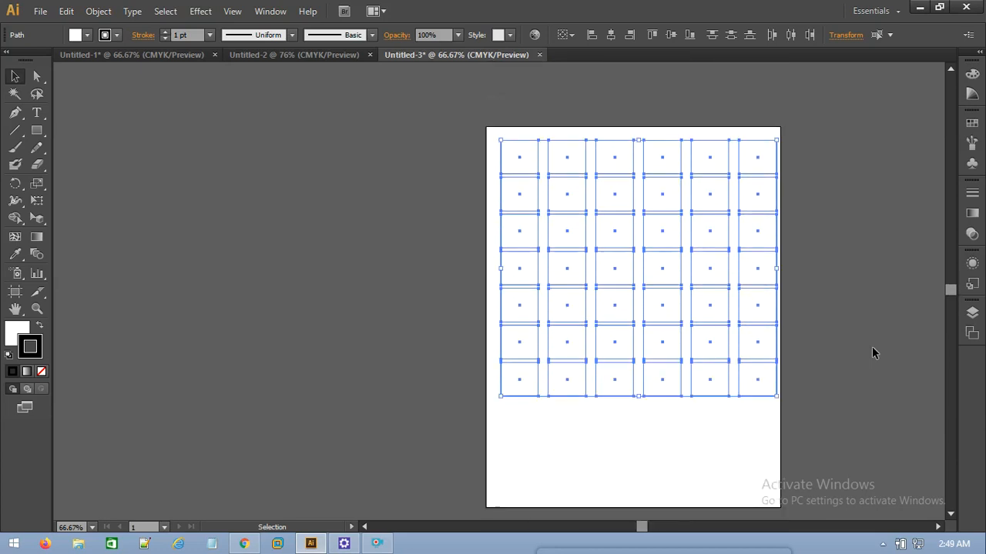
pyautogui.scroll(-6, 872, 348)
pyautogui.scroll(10, 871, 344)
pyautogui.scroll(-5, 859, 326)
pyautogui.scroll(1, 852, 330)
# - Pan the view sideways and vertically around the artboard until the whole page with the grid is in view
pyautogui.hscroll(2, 852, 330)
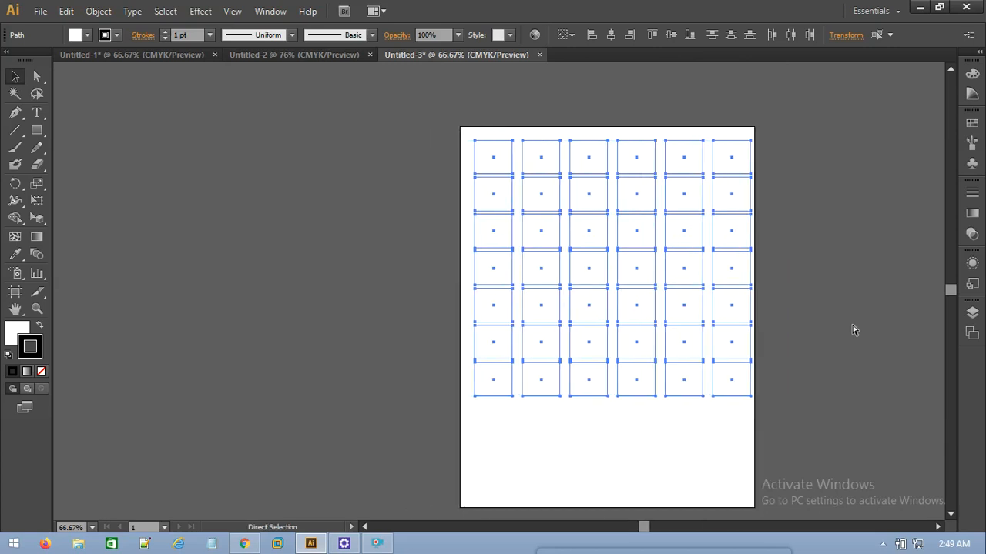
pyautogui.hscroll(2, 852, 330)
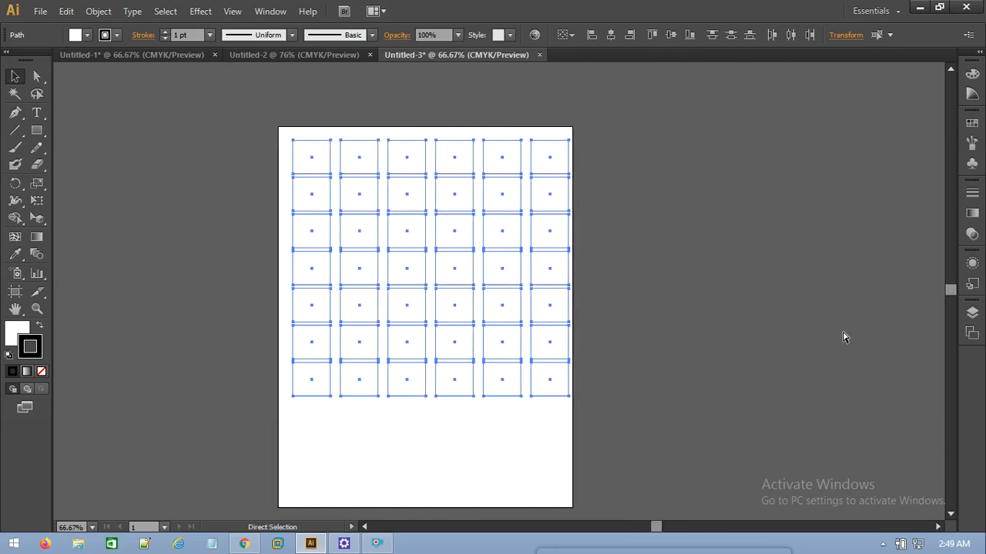
pyautogui.hscroll(-2, 844, 336)
pyautogui.hscroll(2, 844, 336)
pyautogui.hscroll(-1, 836, 330)
pyautogui.hscroll(-1, 836, 330)
pyautogui.scroll(2, 832, 322)
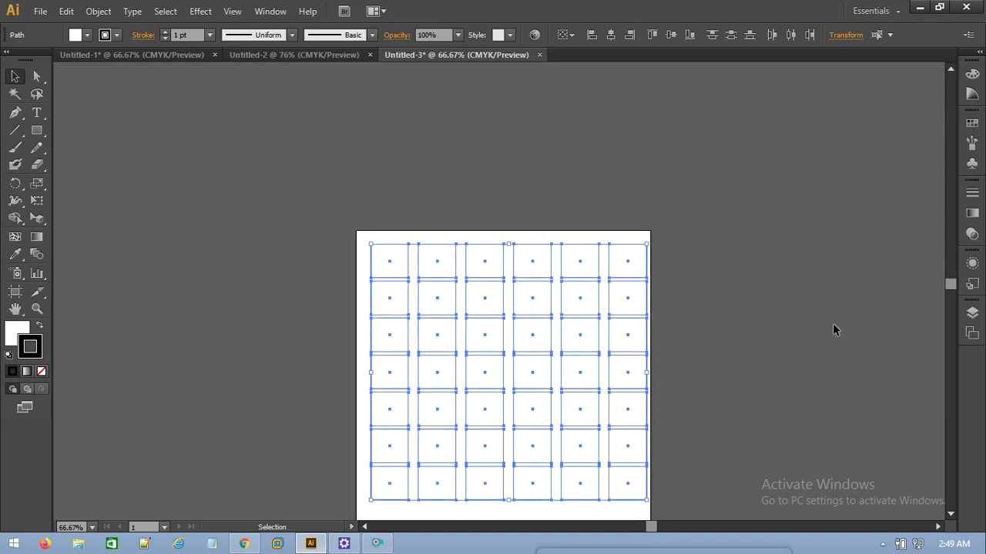
pyautogui.scroll(-2, 832, 322)
pyautogui.scroll(-2, 837, 329)
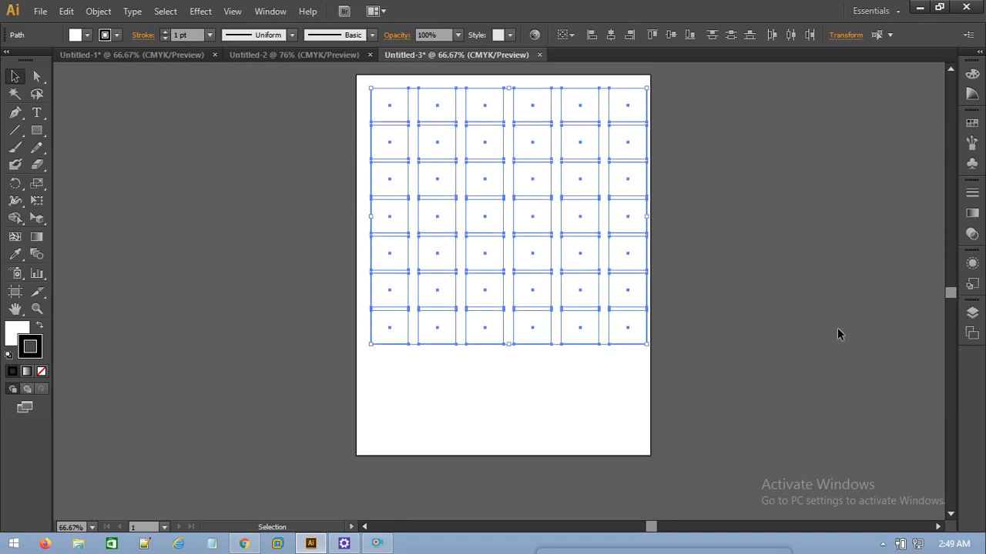
pyautogui.scroll(1, 837, 333)
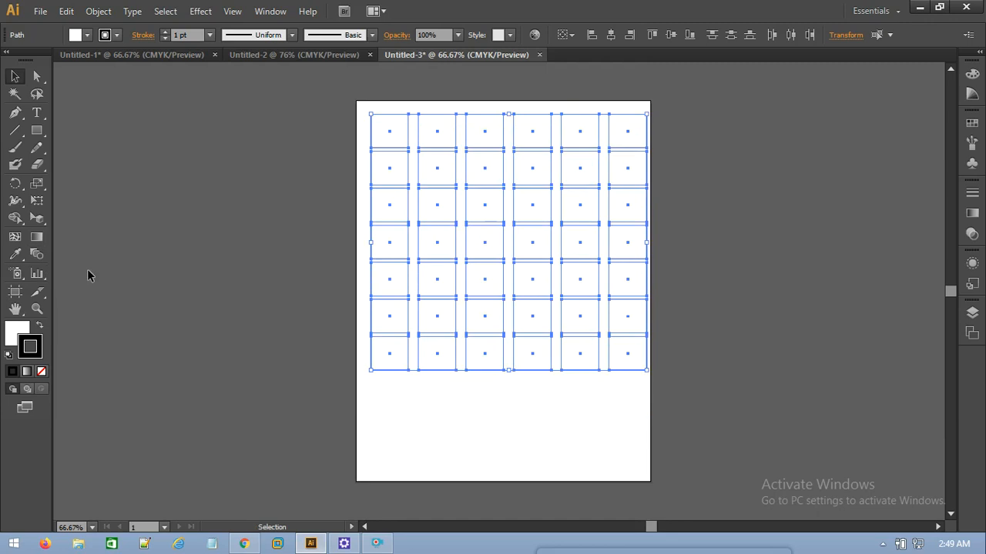
# - Magnify the lower part of the grid with the Zoom tool, and zoom back out in stages to 100%
pyautogui.click(44, 310)
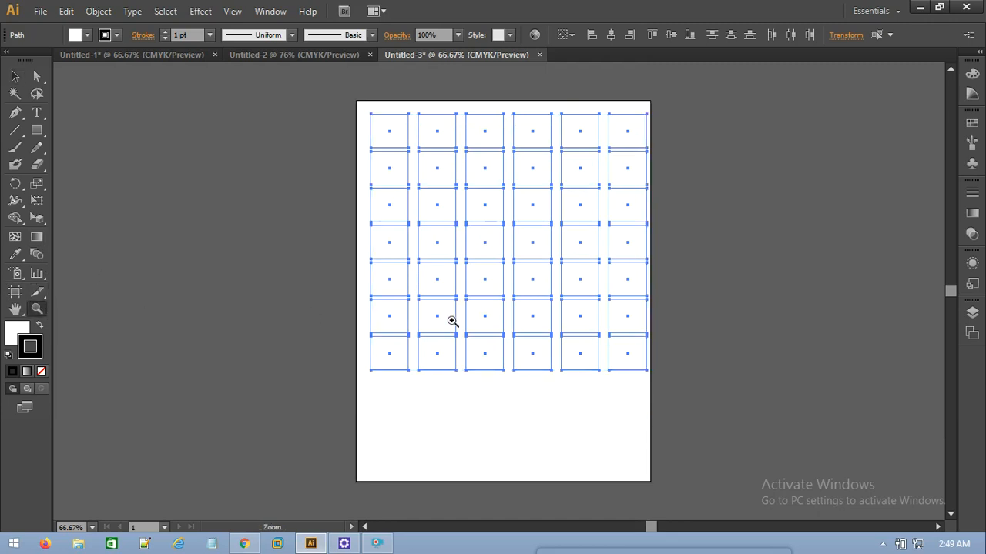
pyautogui.moveTo(435, 267); pyautogui.dragTo(614, 420)
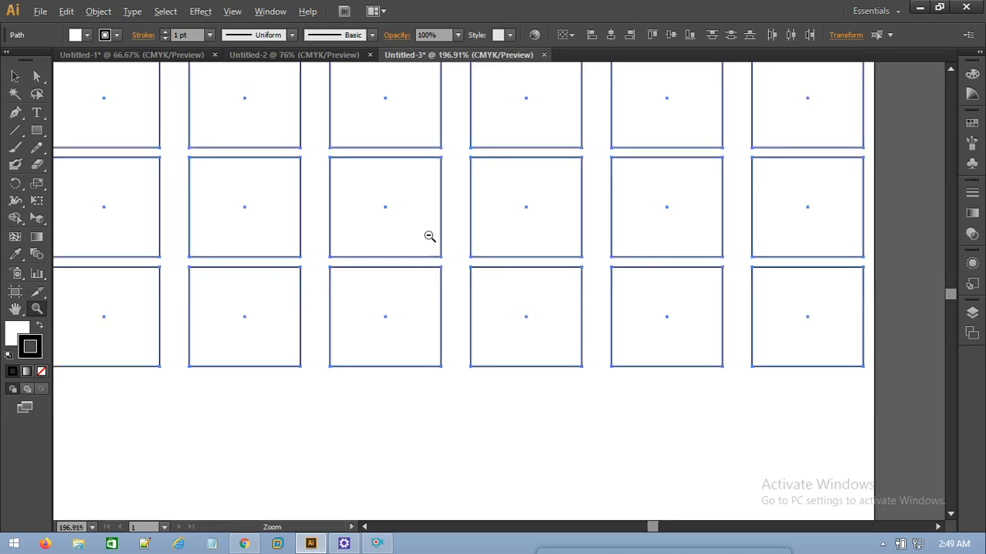
pyautogui.moveTo(220, 158); pyautogui.dragTo(462, 333)
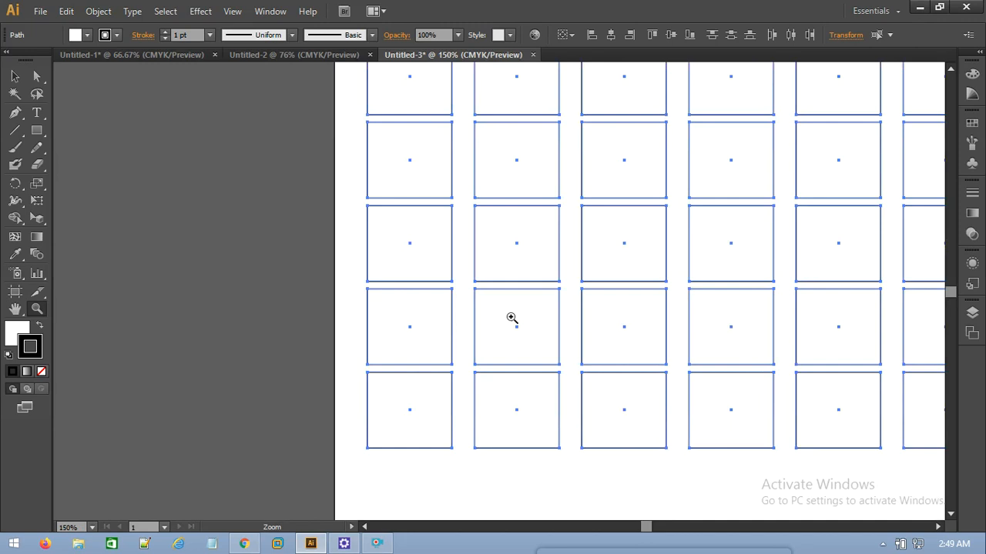
pyautogui.keyDown('alt'); pyautogui.click(409, 171); pyautogui.keyUp('alt')
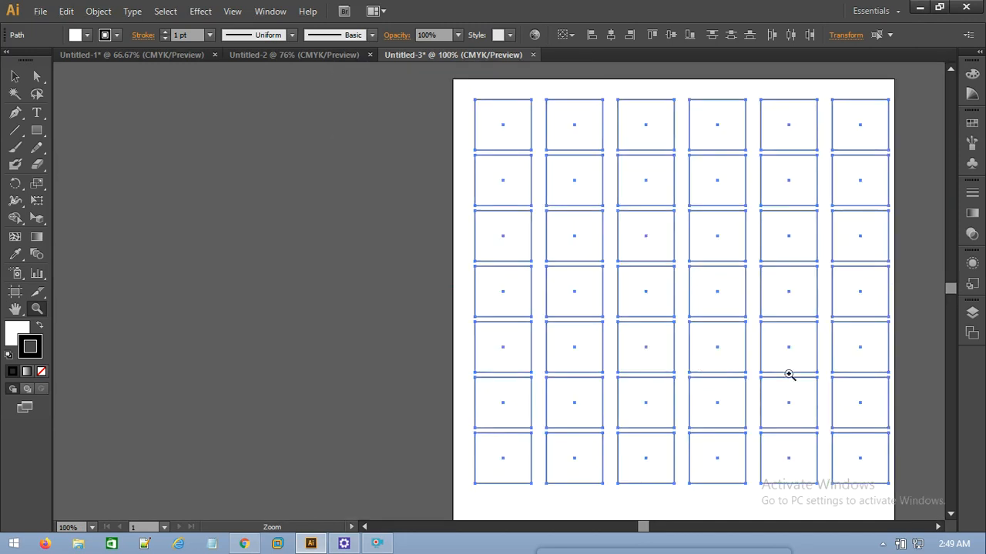
pyautogui.scroll(-1, 693, 389)
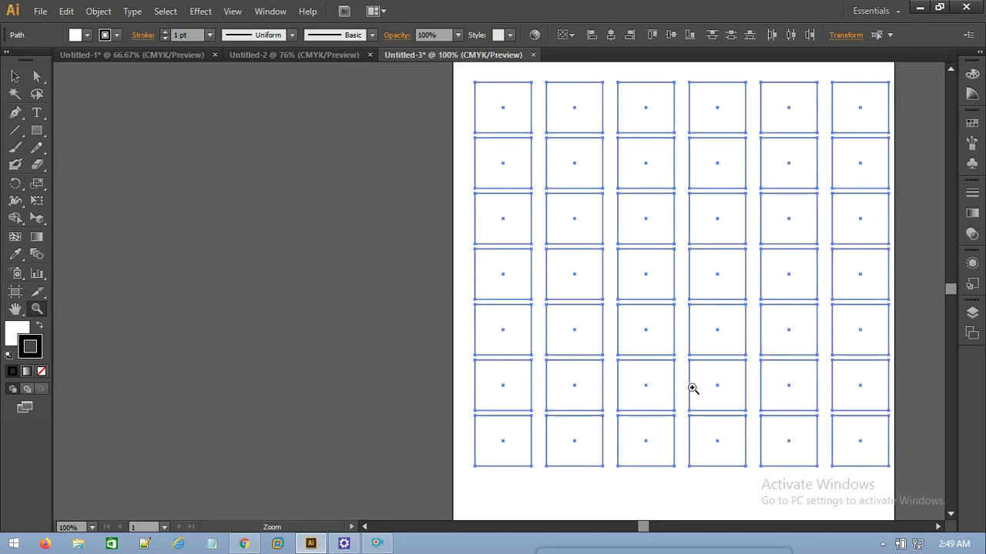
# - Delete all the selected rectangles of the grid from the artboard
pyautogui.click(15, 77)
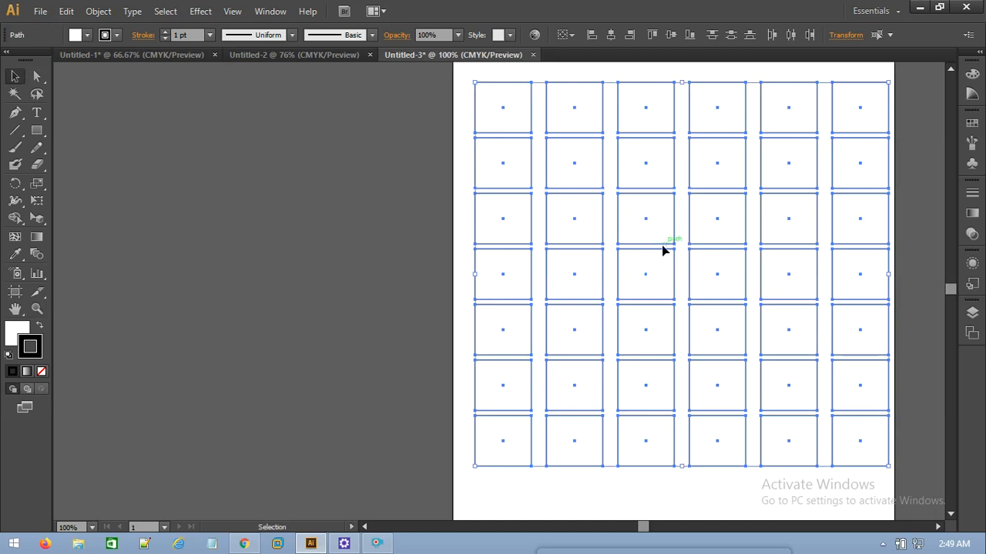
pyautogui.press('a')
pyautogui.hscroll(3, 640, 298)
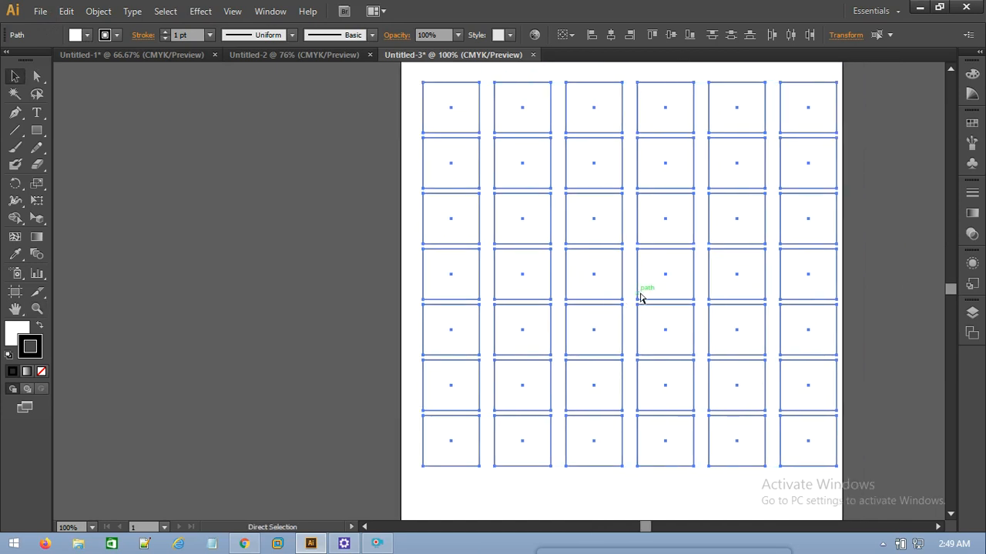
pyautogui.hscroll(6, 641, 298)
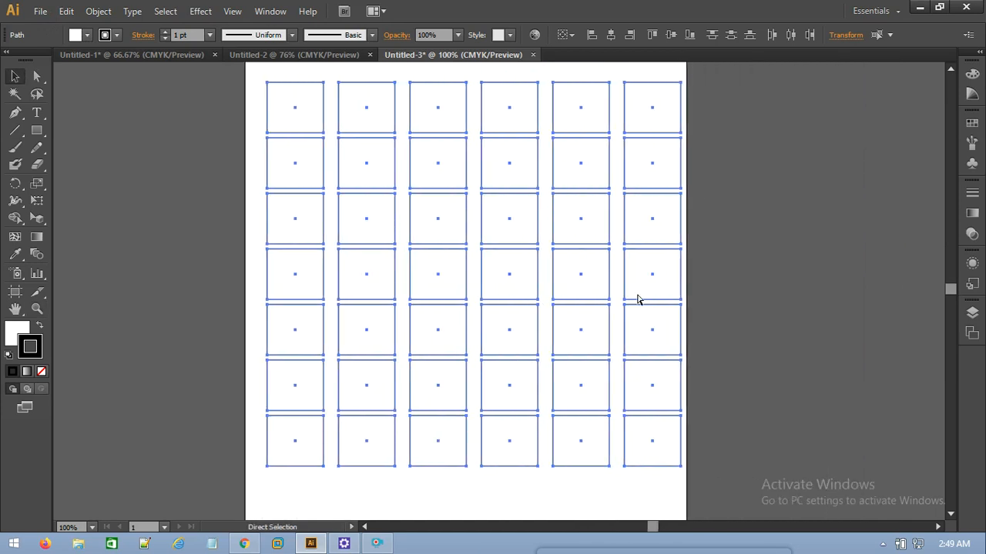
pyautogui.hscroll(1, 638, 299)
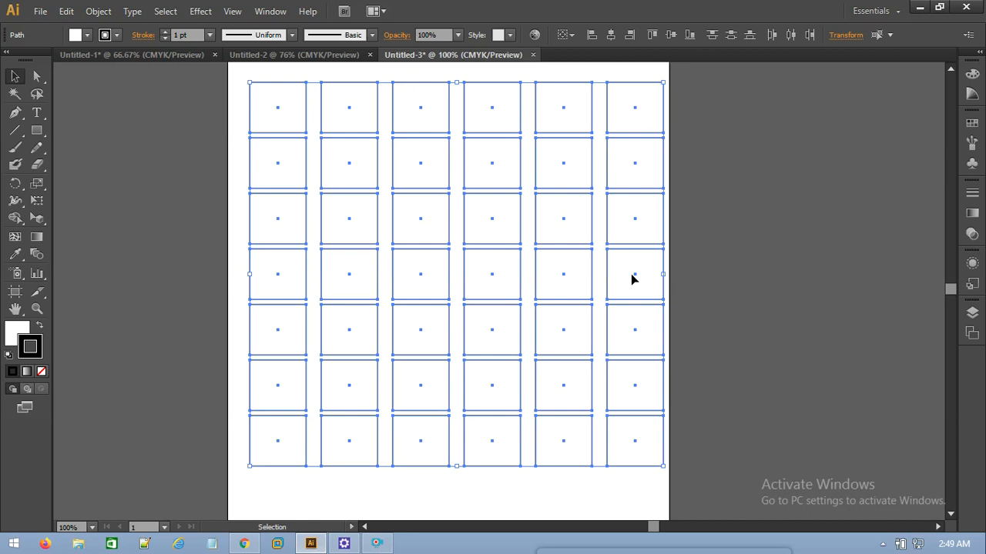
pyautogui.press('Delete')
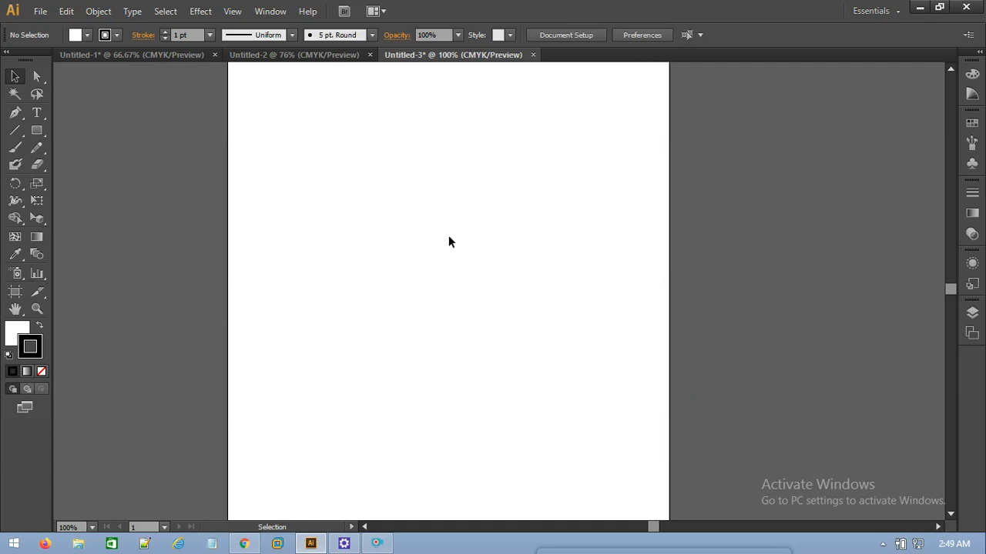
pyautogui.scroll(1, 488, 228)
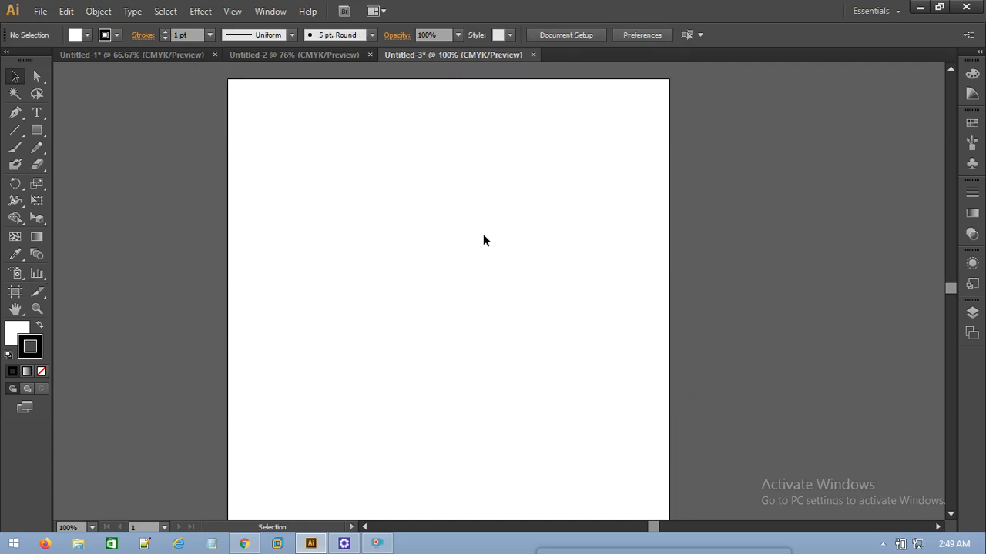
pyautogui.click(366, 545)
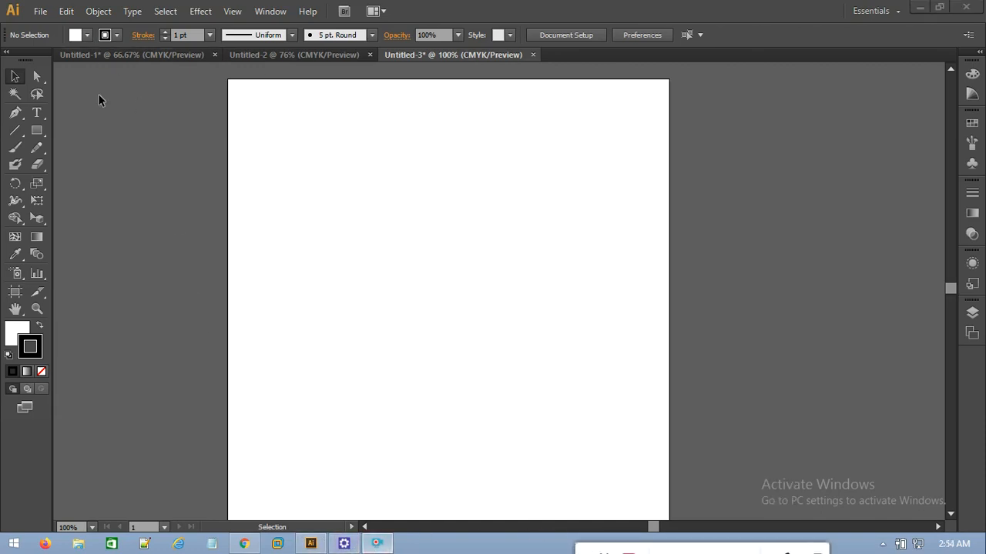
# - Draw one large rectangle in the upper part of the empty artboard, and magnify it with the Zoom tool
pyautogui.click(36, 131)
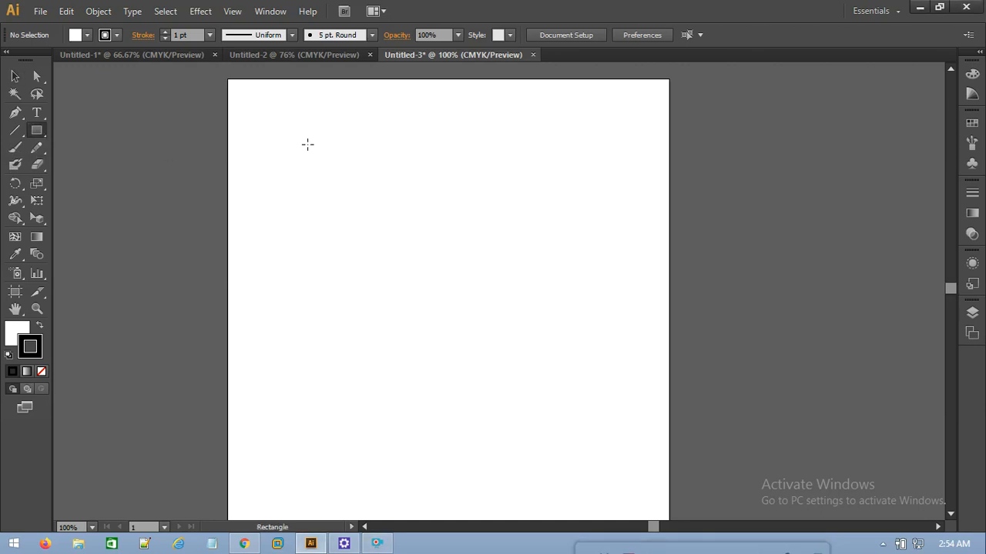
pyautogui.moveTo(307, 144); pyautogui.dragTo(528, 292)
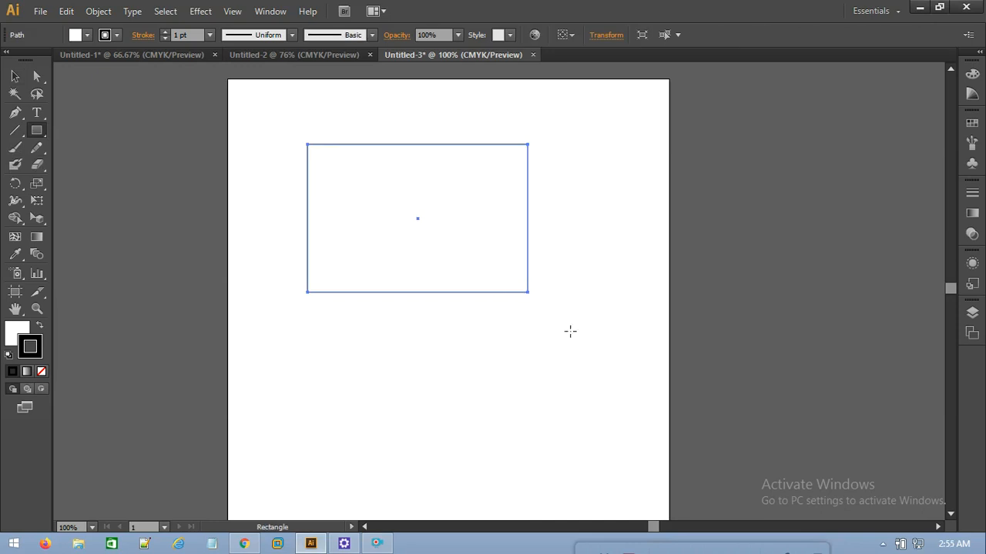
pyautogui.click(37, 74)
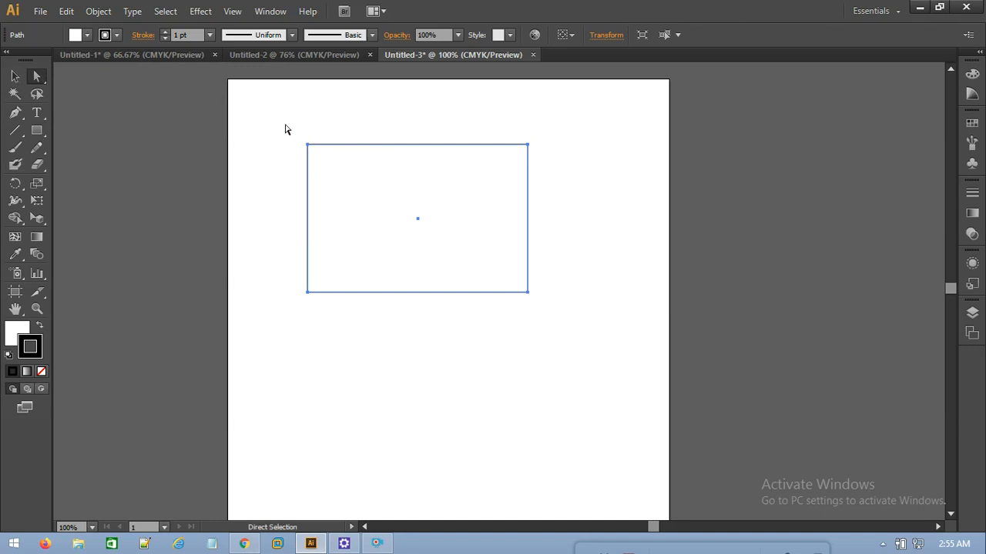
pyautogui.click(36, 308)
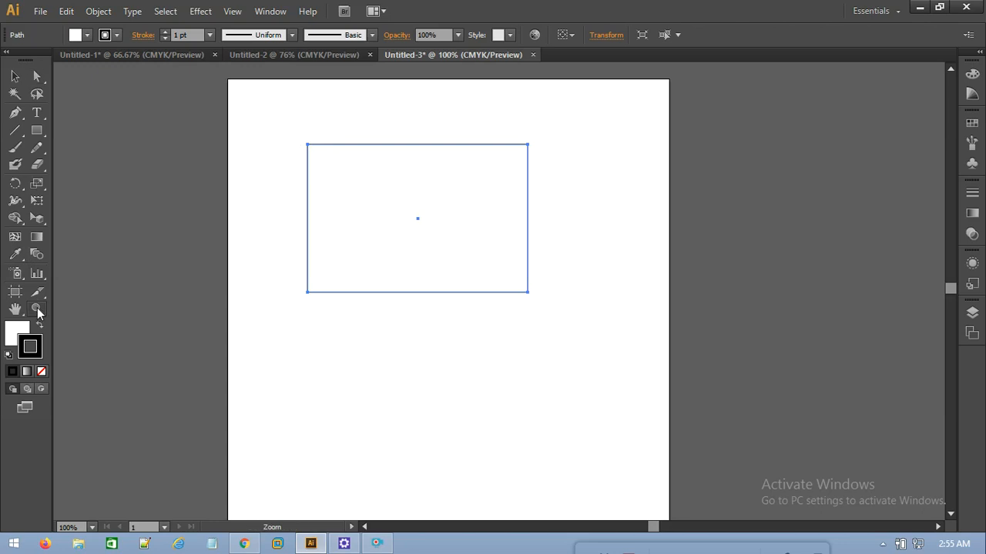
pyautogui.moveTo(282, 121); pyautogui.dragTo(571, 326)
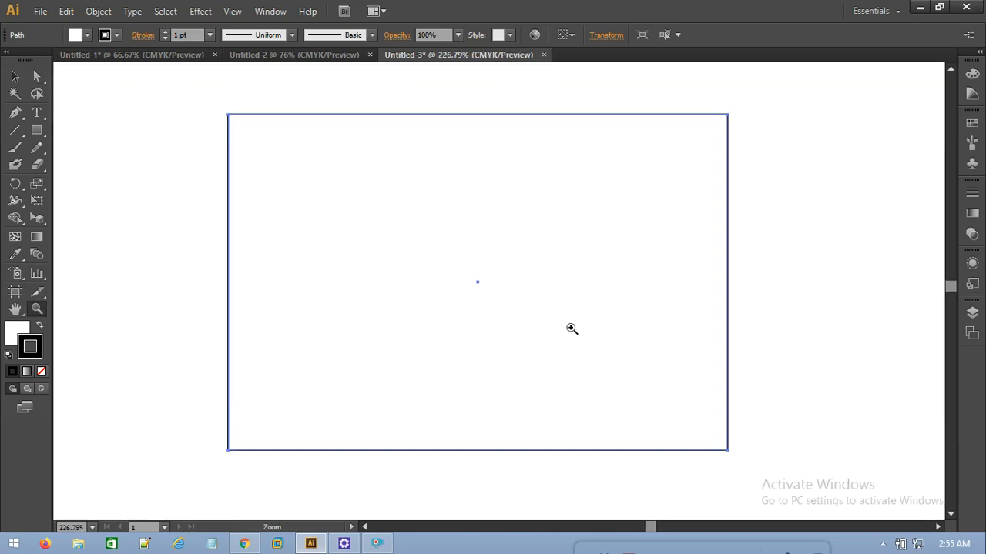
# - Select only the two upper anchor points of the rectangle with the Direct Selection tool
pyautogui.click(32, 77)
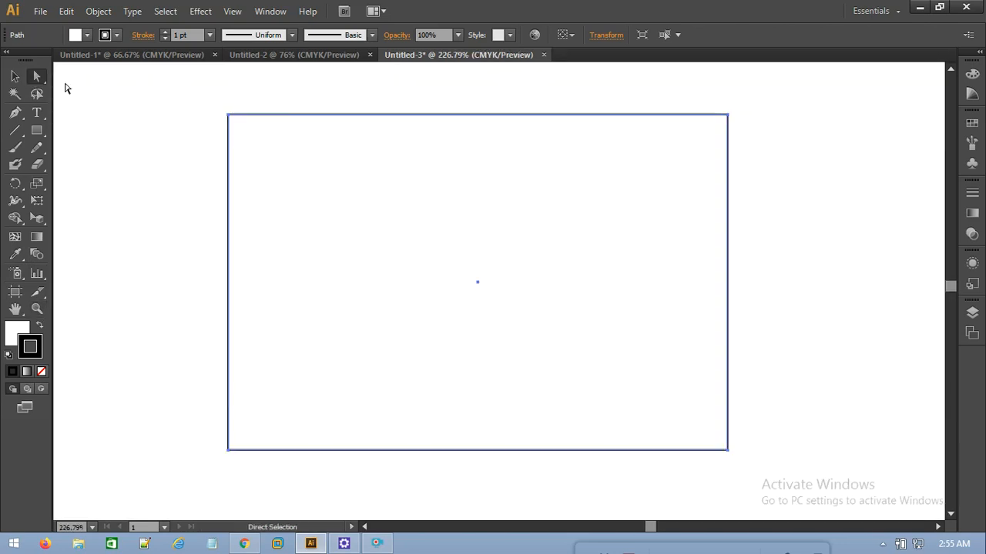
pyautogui.moveTo(205, 94); pyautogui.dragTo(801, 164)
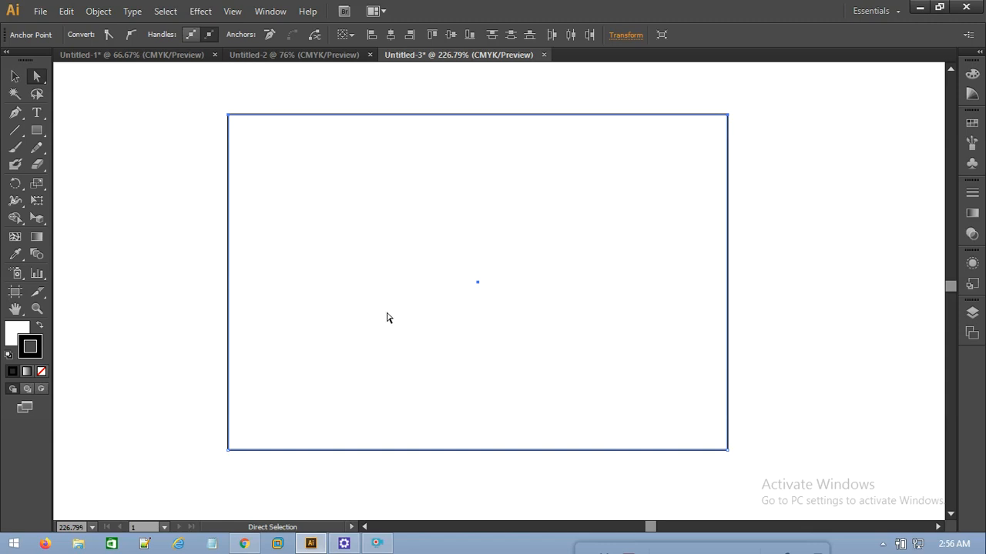
# - Select the whole rectangle with the Selection tool, and move it slightly up and to the left on the artboard
pyautogui.click(14, 75)
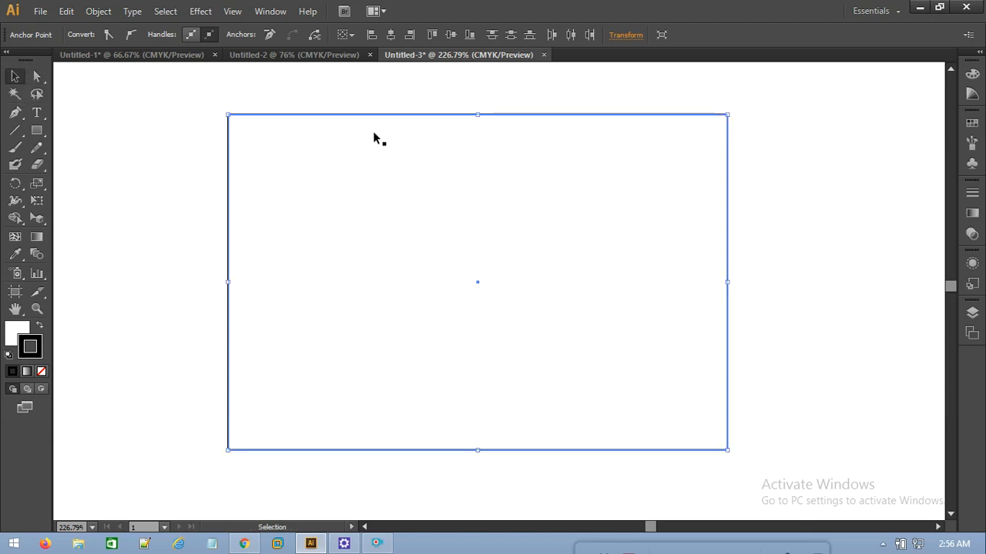
pyautogui.moveTo(786, 161); pyautogui.dragTo(215, 349)
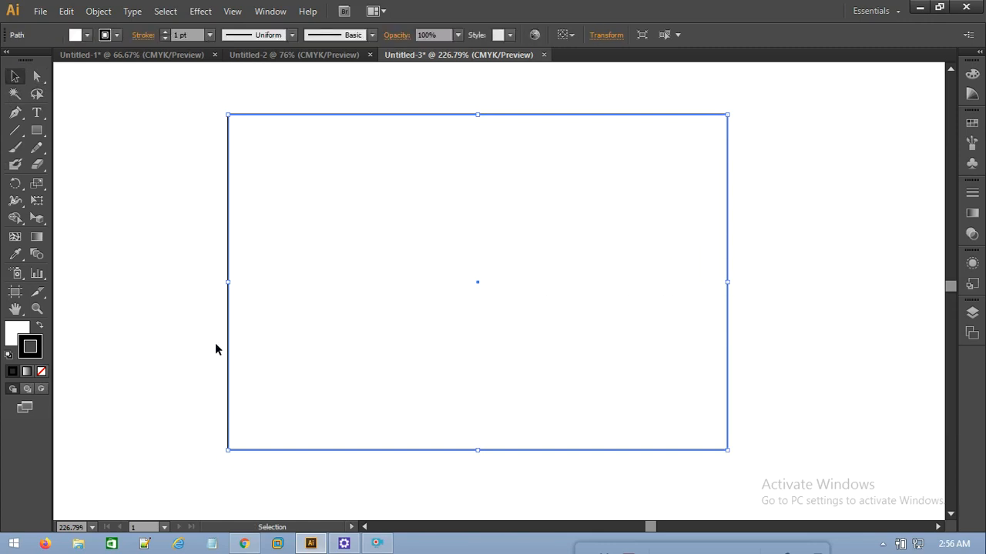
pyautogui.moveTo(769, 101); pyautogui.dragTo(139, 389)
pyautogui.scroll(3, 776, 303)
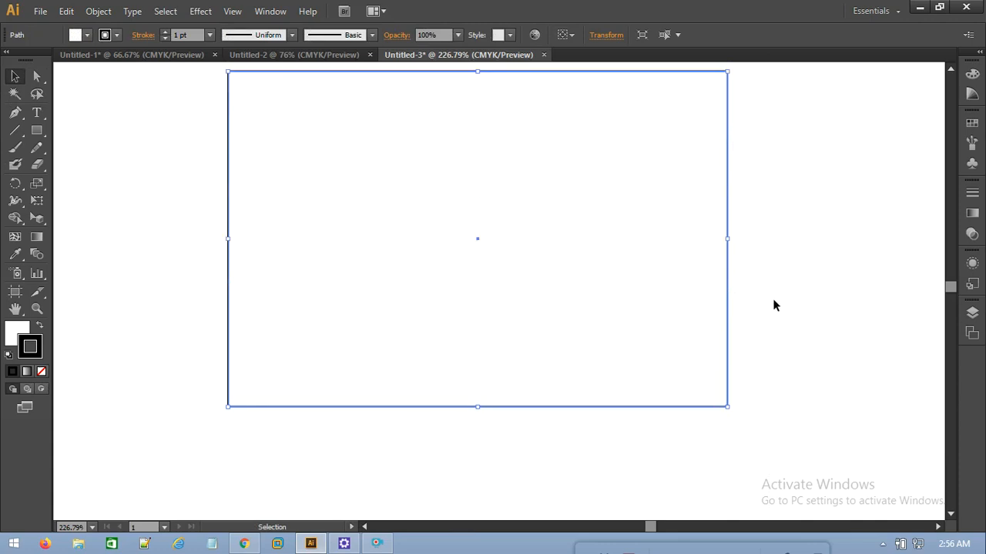
pyautogui.moveTo(447, 217)
pyautogui.mouseDown()
pyautogui.moveTo(530, 218)
pyautogui.moveTo(465, 233)
pyautogui.moveTo(507, 235)
pyautogui.moveTo(458, 231)
pyautogui.moveTo(451, 200)
pyautogui.moveTo(431, 212)
pyautogui.mouseUp()
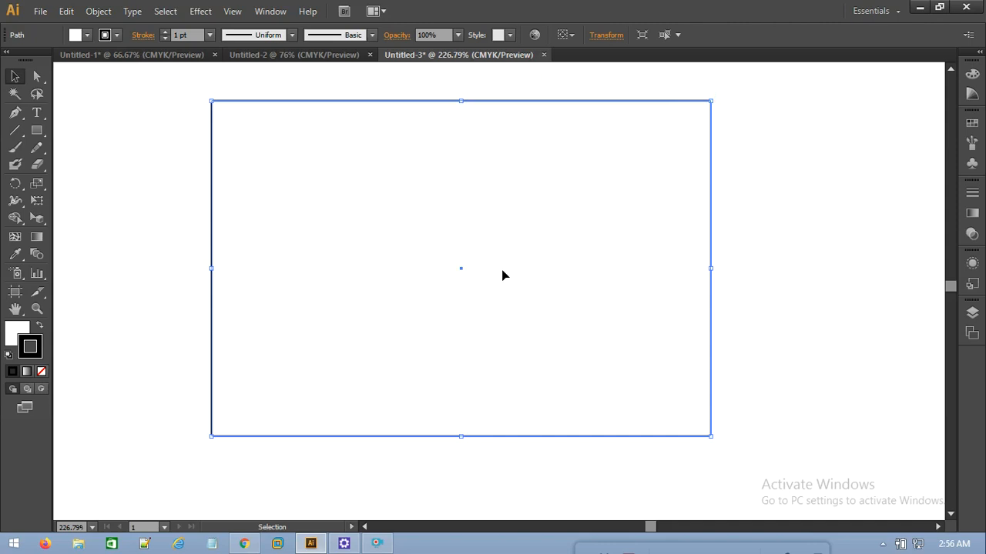
# - Move only the rectangle's upper-left anchor point outward and down with the Direct Selection tool, and undo the corner edits
pyautogui.click(38, 77)
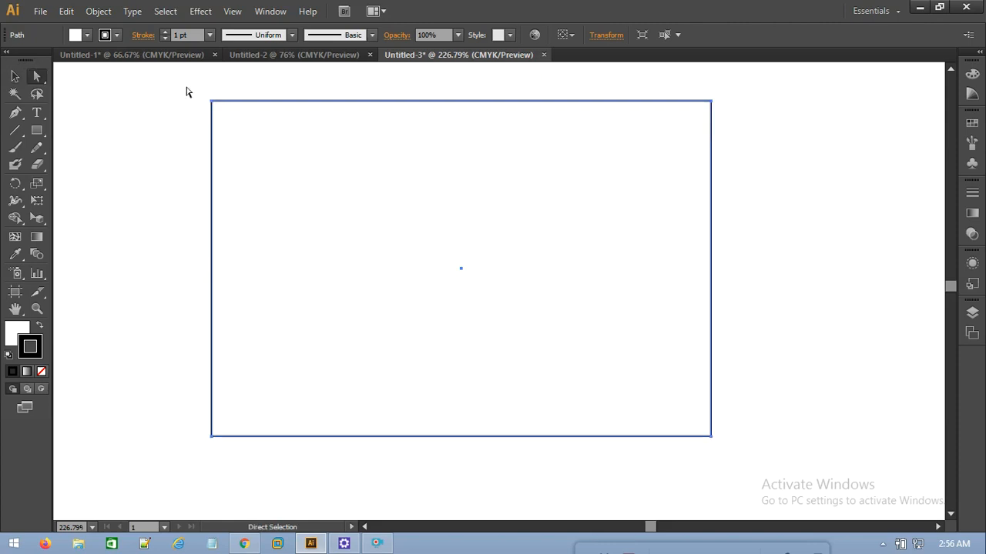
pyautogui.moveTo(186, 87); pyautogui.dragTo(239, 128)
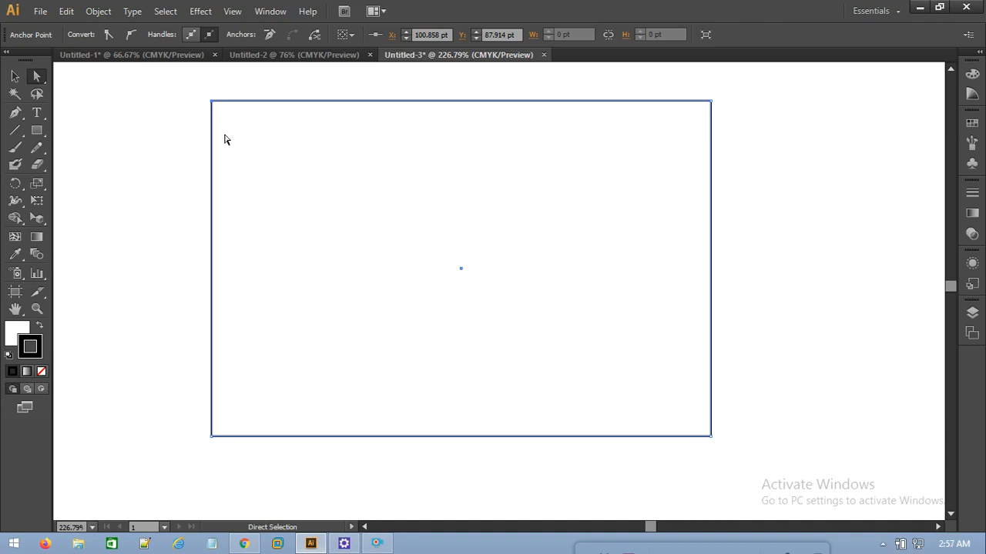
pyautogui.moveTo(213, 105); pyautogui.dragTo(109, 175)
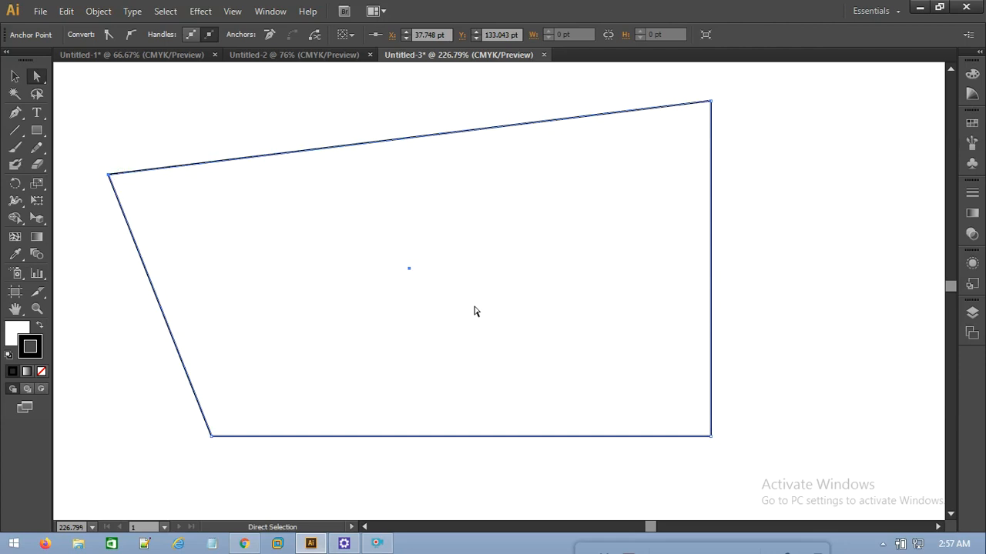
pyautogui.hotkey('ctrl', 'z')
pyautogui.moveTo(737, 75); pyautogui.dragTo(711, 98)
pyautogui.hotkey('ctrl', 'z')
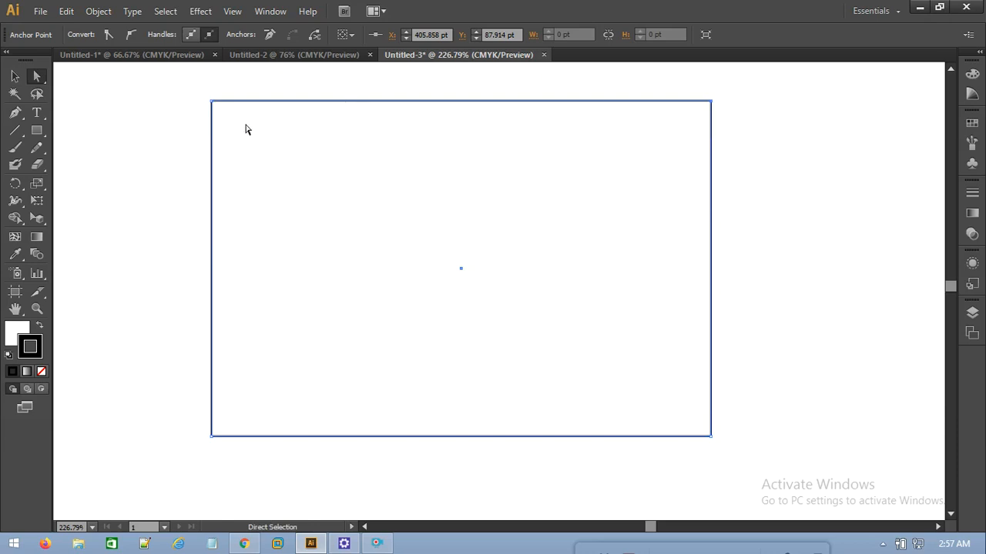
# - Select the rectangle's two upper anchor points, shift its top edge down and to the right into a parallelogram, and undo the change
pyautogui.moveTo(178, 84); pyautogui.dragTo(745, 124)
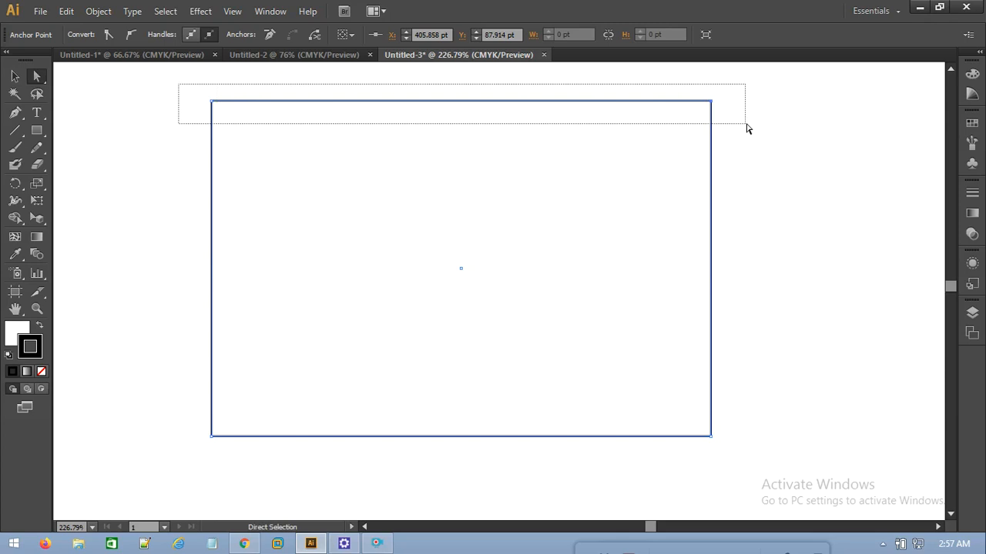
pyautogui.moveTo(746, 128); pyautogui.dragTo(746, 127)
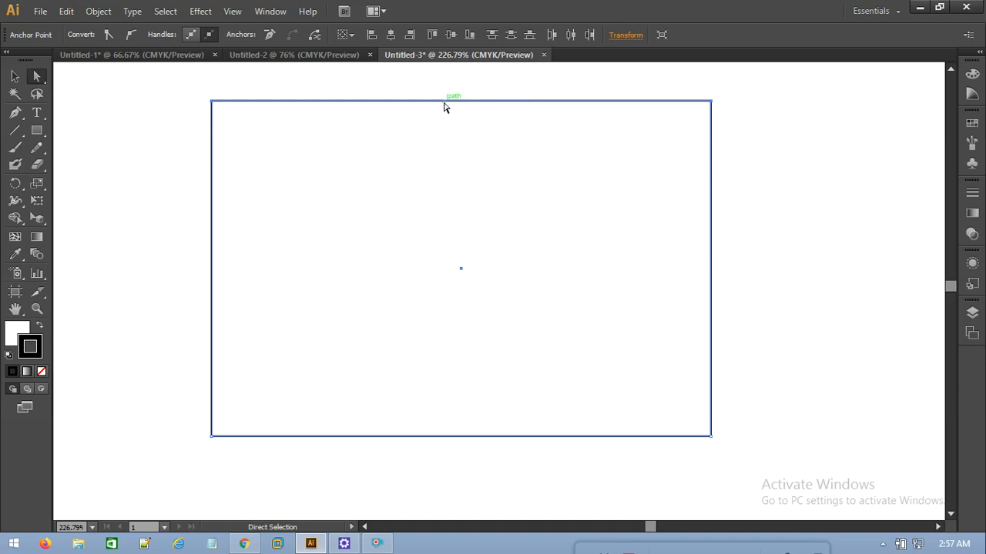
pyautogui.moveTo(444, 106); pyautogui.dragTo(594, 285)
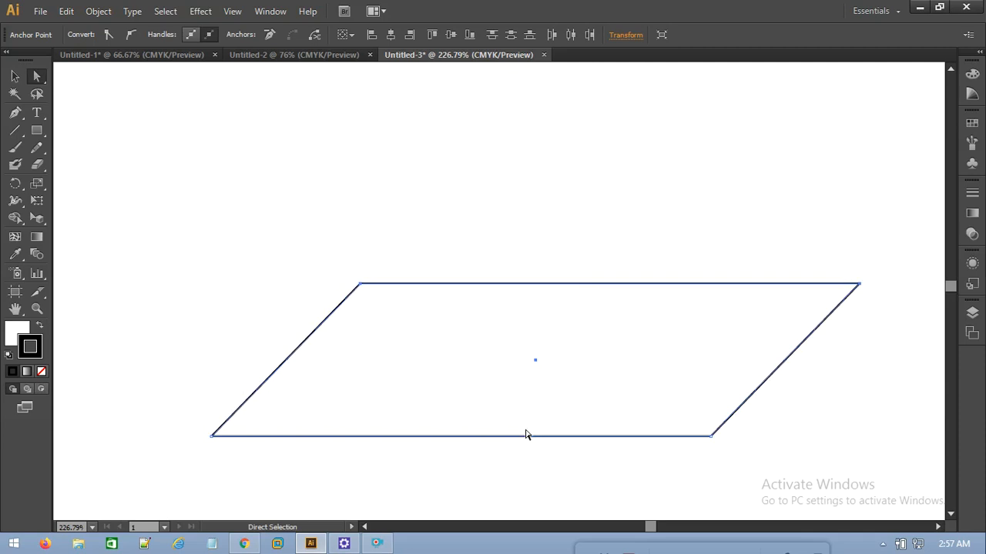
pyautogui.hotkey('ctrl', 'z')
pyautogui.hotkey('ctrl', 'z')
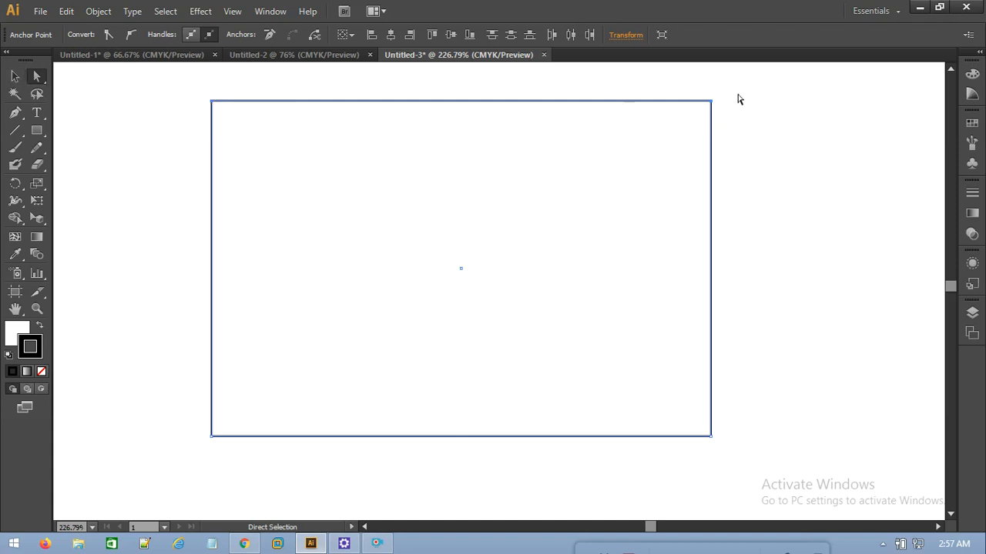
# - Select the rectangle's two left anchor points with the Direct Selection tool, shift its left edge slightly, and undo the move
pyautogui.click(239, 92)
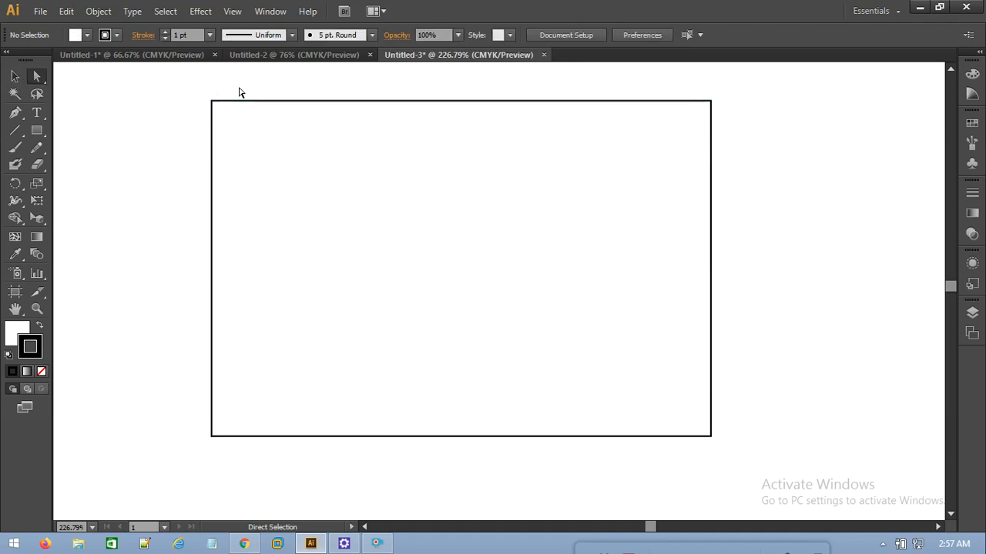
pyautogui.moveTo(239, 93); pyautogui.dragTo(197, 468)
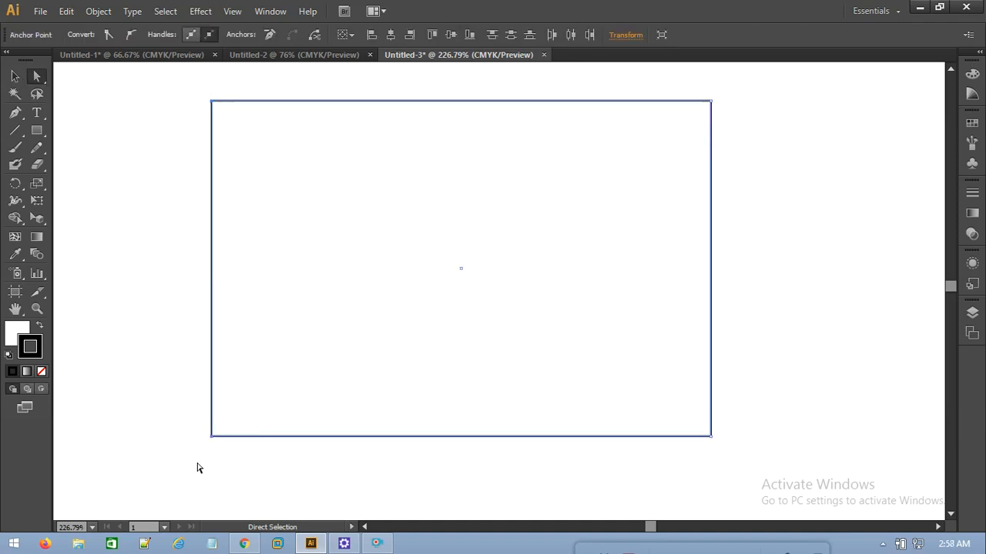
pyautogui.moveTo(212, 299)
pyautogui.mouseDown()
pyautogui.moveTo(457, 369)
pyautogui.moveTo(132, 334)
pyautogui.moveTo(326, 285)
pyautogui.moveTo(208, 291)
pyautogui.mouseUp()
pyautogui.hotkey('ctrl', 'z')
# - Delete the whole rectangle from the artboard and activate the Selection tool
pyautogui.press('z')
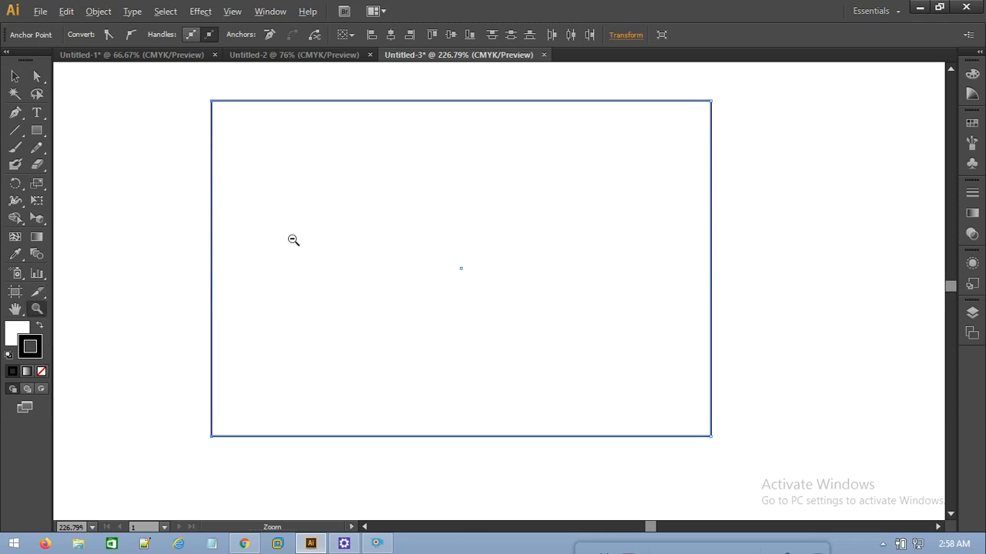
pyautogui.moveTo(174, 79); pyautogui.dragTo(812, 489)
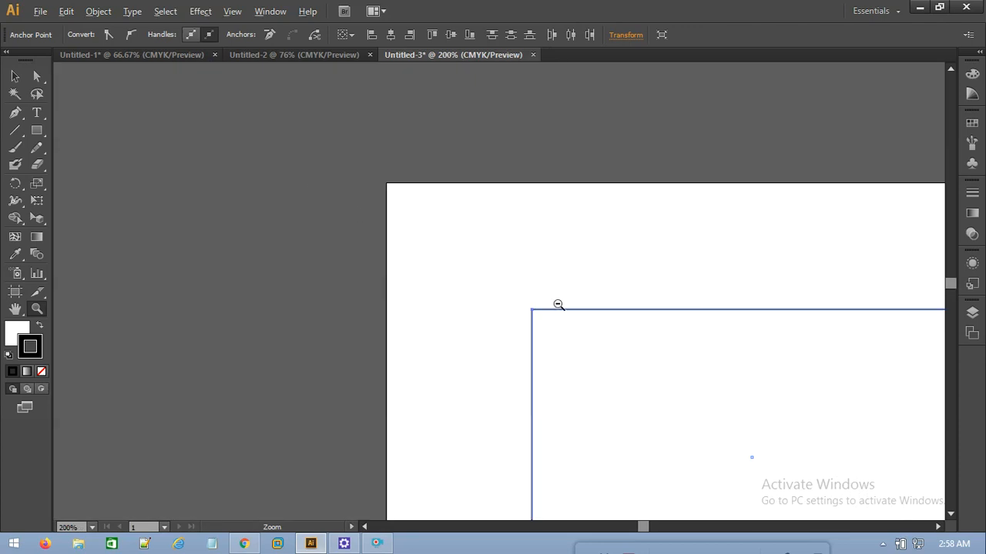
pyautogui.moveTo(428, 248); pyautogui.dragTo(801, 520)
pyautogui.keyDown('alt'); pyautogui.click(818, 485); pyautogui.keyUp('alt')
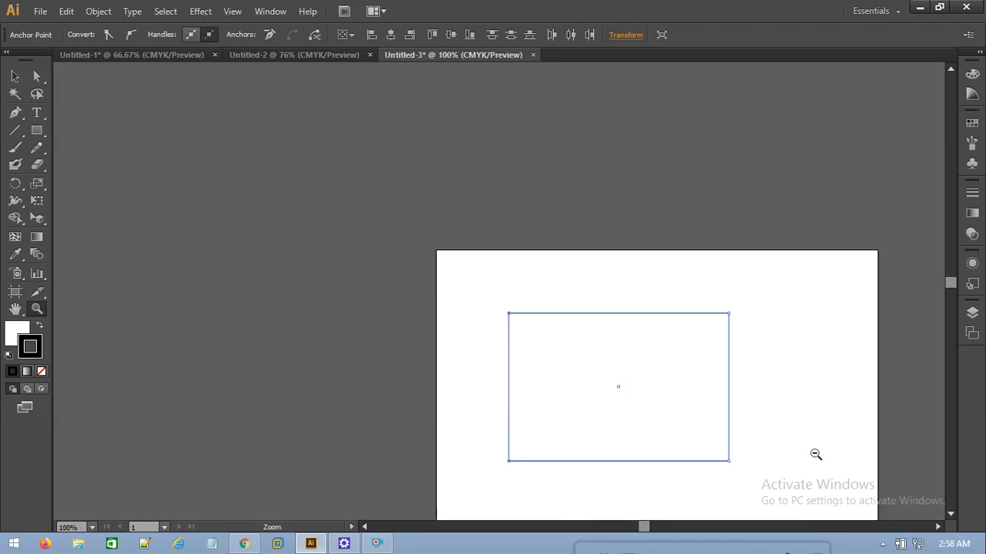
pyautogui.moveTo(496, 310); pyautogui.dragTo(625, 395)
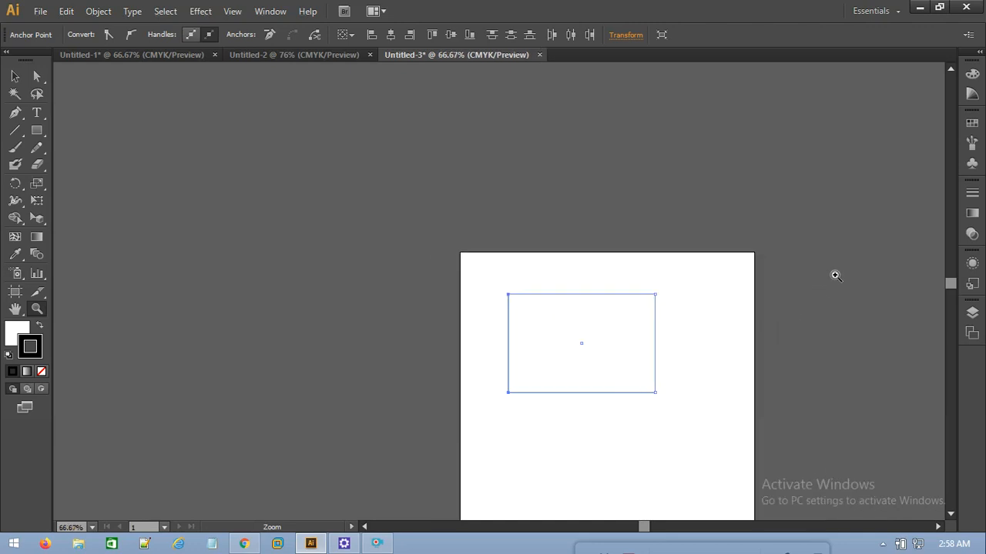
pyautogui.scroll(-3, 698, 315)
pyautogui.scroll(1, 697, 315)
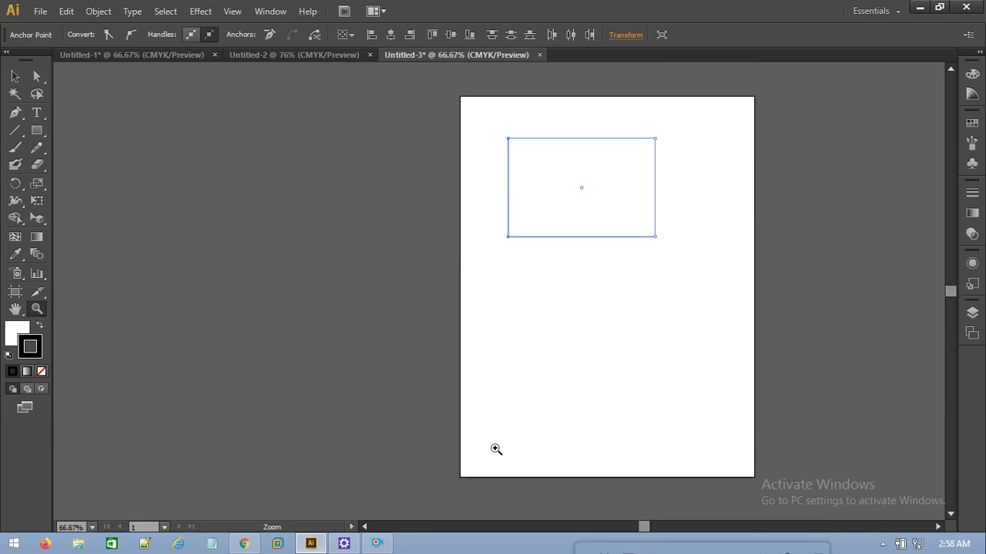
pyautogui.hscroll(3, 653, 396)
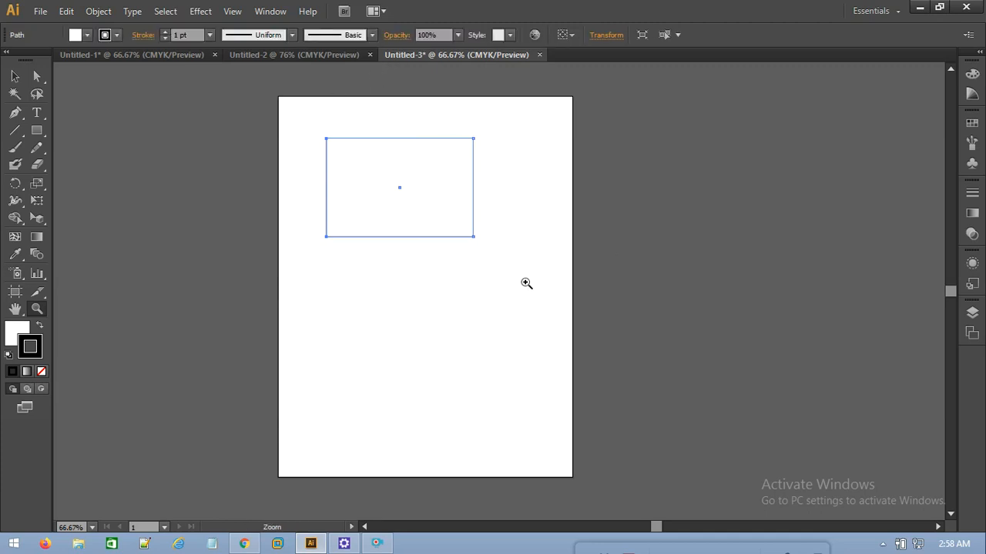
pyautogui.press('Delete')
pyautogui.click(13, 77)
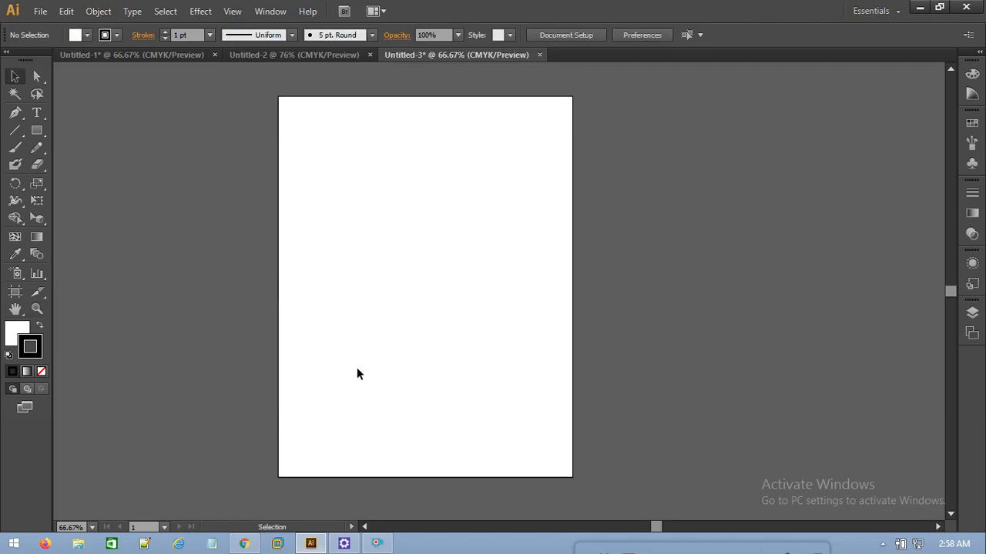
# - Draw a square about 168 pt wide in the middle of the artboard's upper half with the Rectangle tool
pyautogui.click(37, 309)
pyautogui.moveTo(329, 148); pyautogui.dragTo(539, 435)
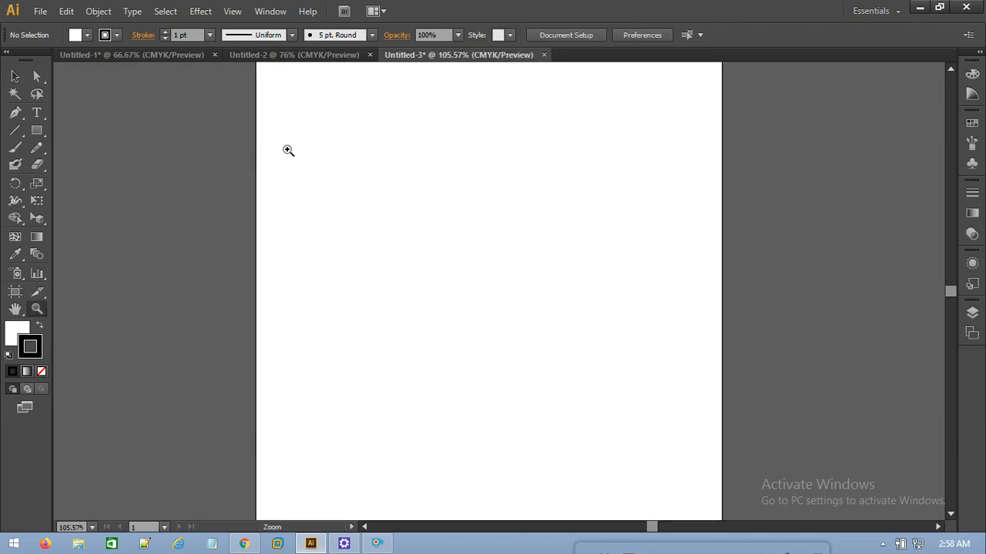
pyautogui.click(36, 130)
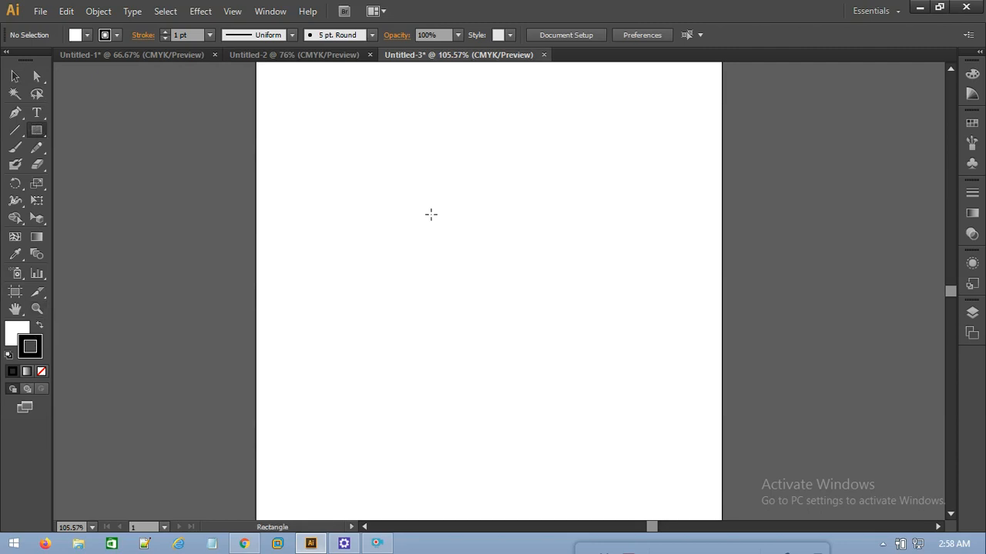
pyautogui.click(379, 211)
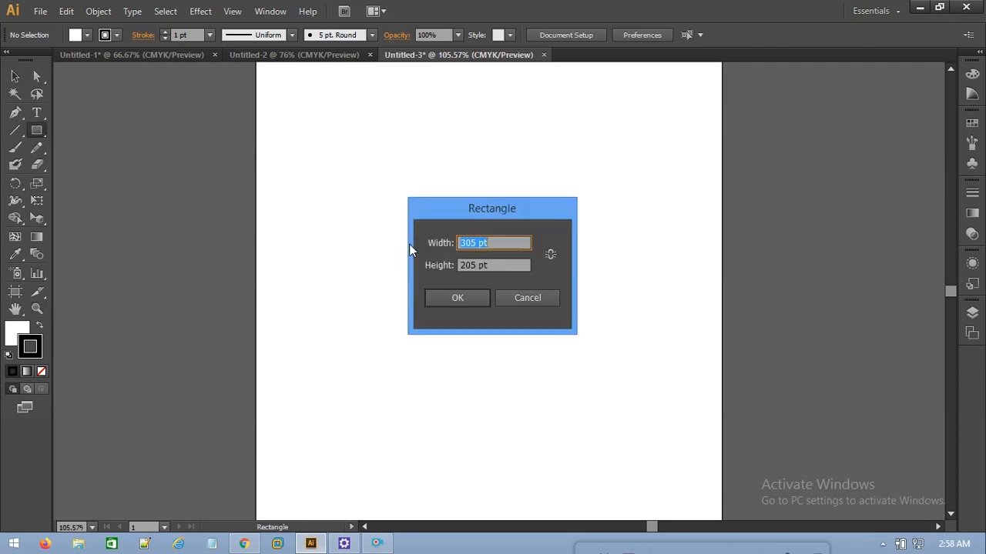
pyautogui.click(528, 298)
pyautogui.moveTo(384, 197); pyautogui.dragTo(507, 324)
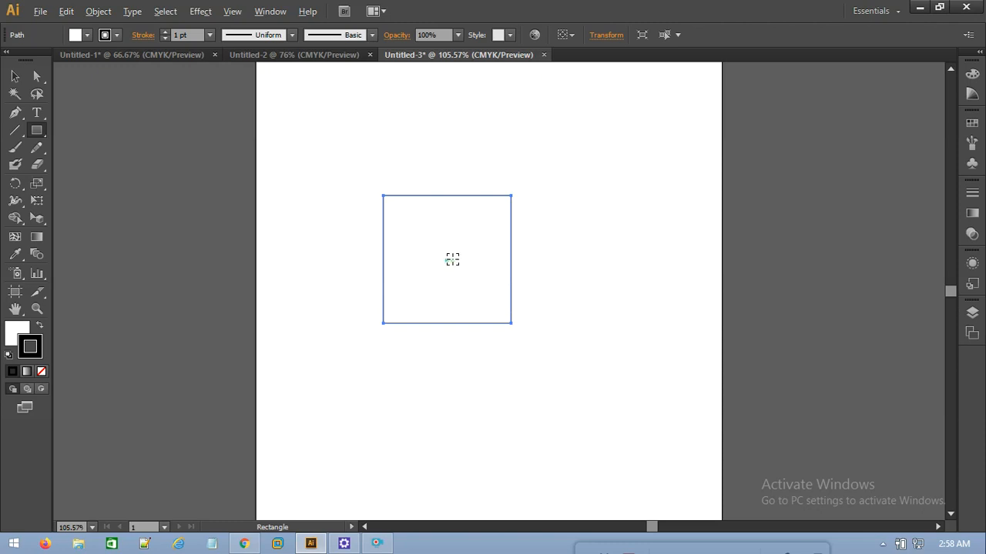
pyautogui.click(15, 77)
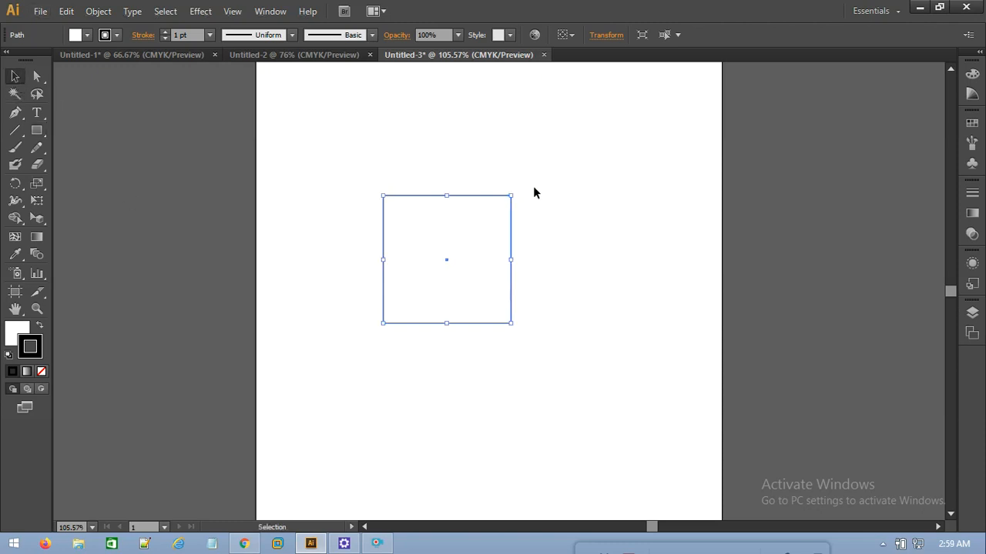
pyautogui.moveTo(480, 257); pyautogui.dragTo(635, 256)
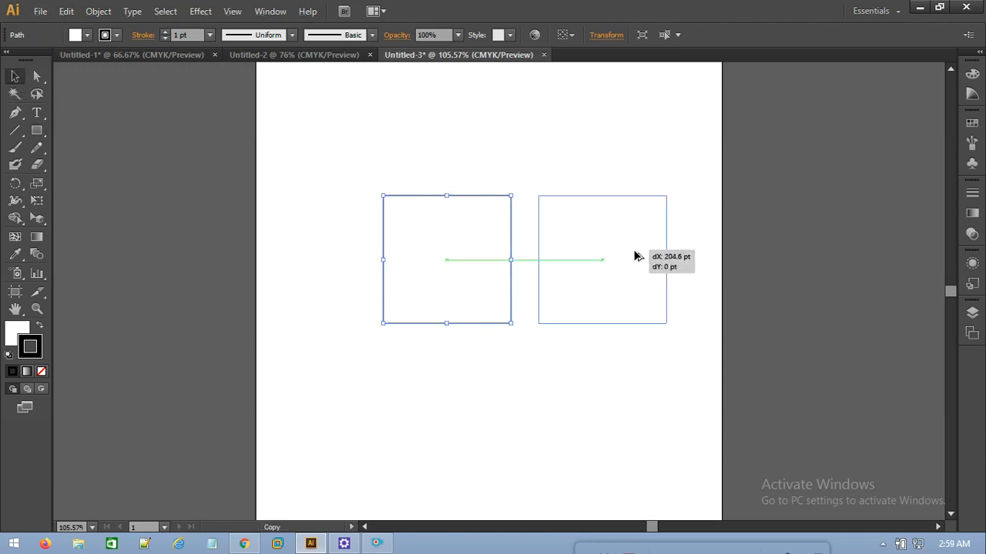
pyautogui.moveTo(635, 256); pyautogui.dragTo(635, 257)
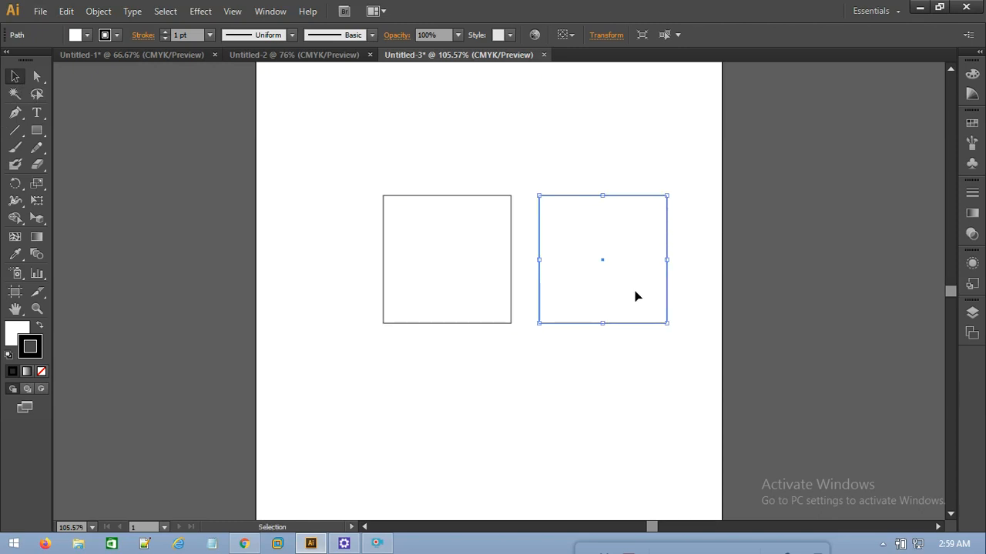
pyautogui.hotkey('ctrl', 'z')
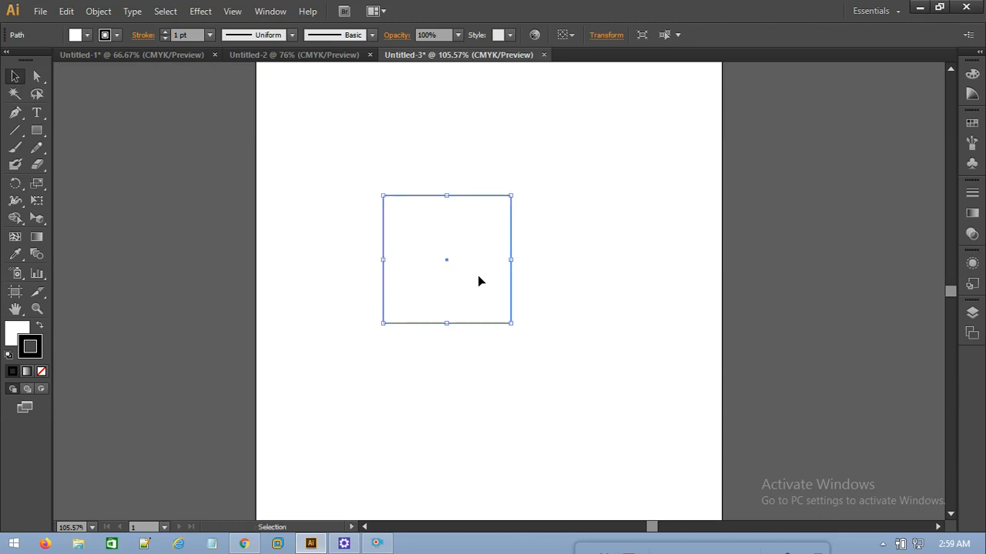
# - Duplicate the square directly to its right and directly above it, with each copy sharing an edge with the original
pyautogui.moveTo(480, 277); pyautogui.dragTo(607, 271)
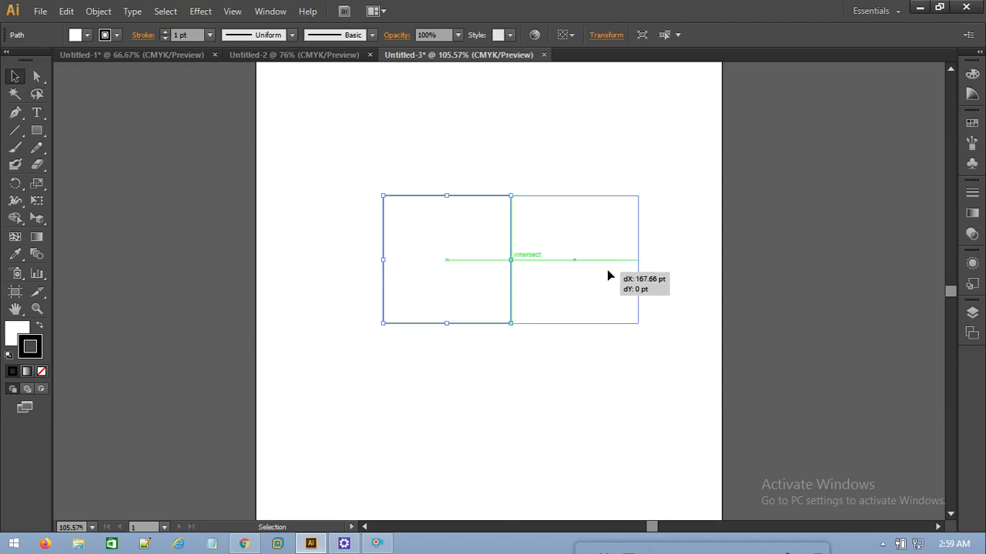
pyautogui.click(480, 257)
pyautogui.moveTo(480, 258); pyautogui.dragTo(477, 131)
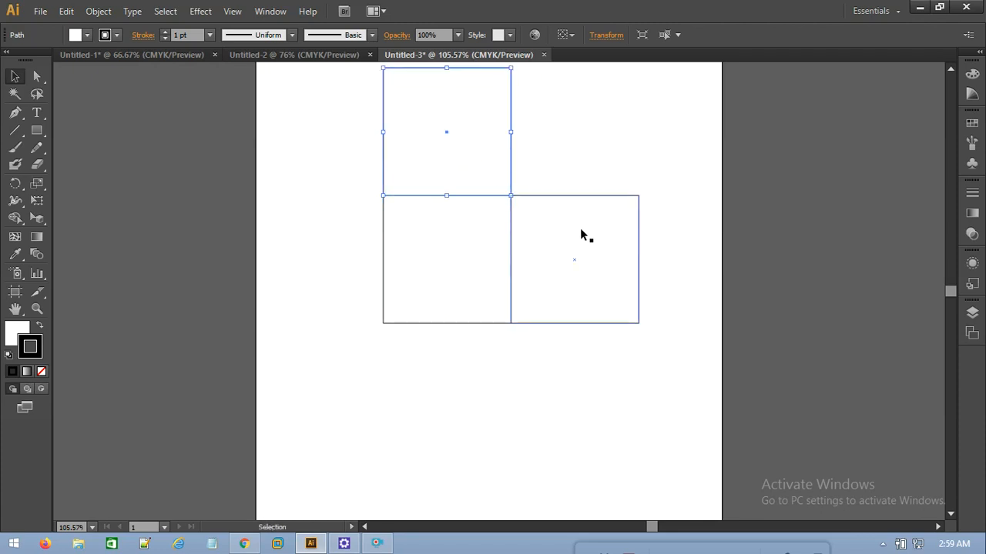
# - Shift the upper square's two top anchor points down and to the right to form the slanted top face of a cube
pyautogui.moveTo(950, 290)
pyautogui.mouseDown()
pyautogui.moveTo(948, 273)
pyautogui.moveTo(949, 290)
pyautogui.mouseUp()
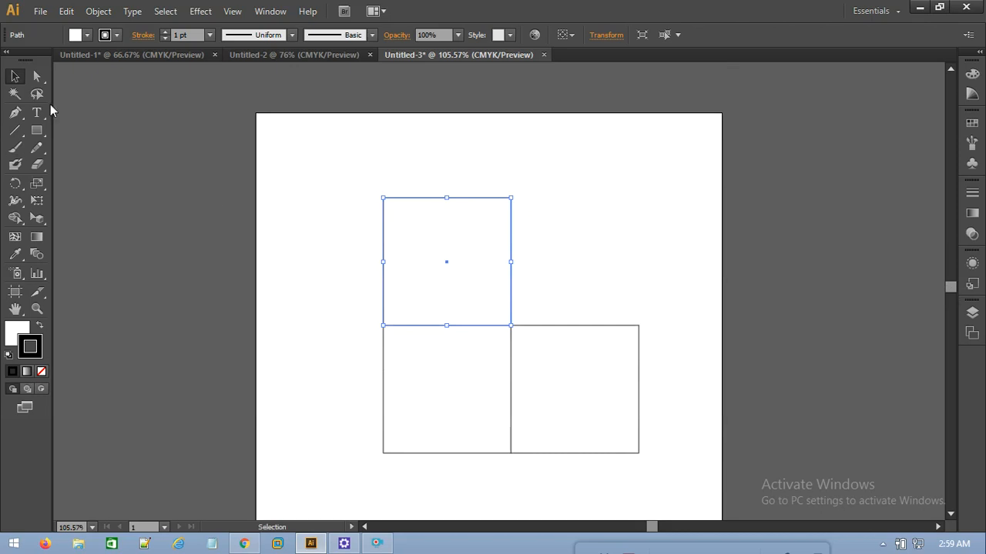
pyautogui.click(36, 75)
pyautogui.moveTo(574, 183); pyautogui.dragTo(334, 233)
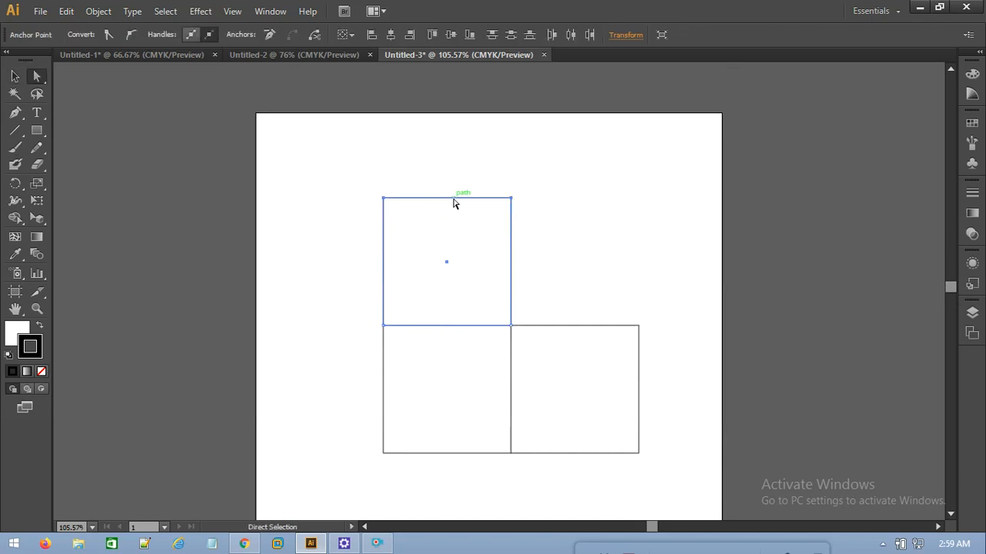
pyautogui.moveTo(453, 202); pyautogui.dragTo(527, 264)
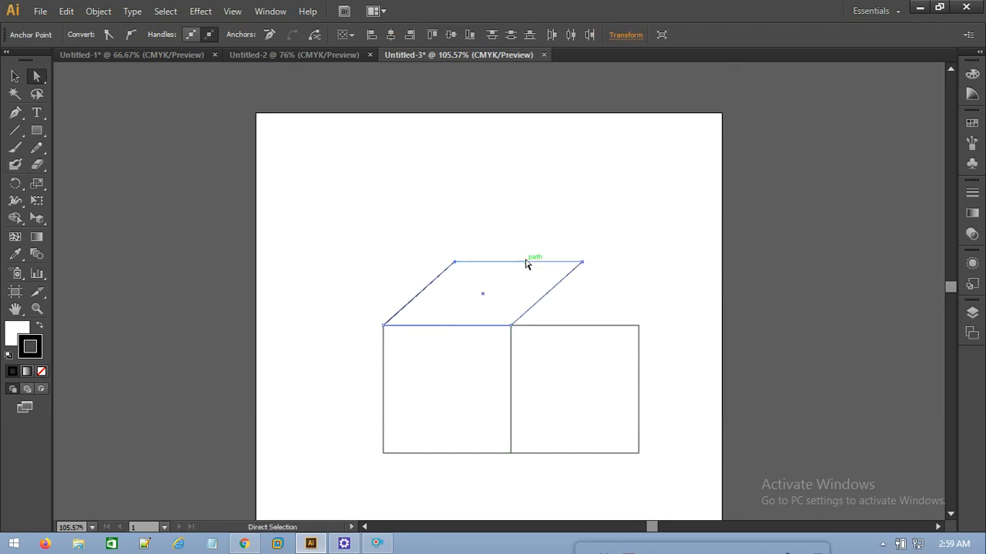
# - Shift the right square's two outer anchor points up and inward to meet the top face's corner, completing the cube, and deselect it
pyautogui.moveTo(660, 287); pyautogui.dragTo(612, 481)
pyautogui.moveTo(639, 398); pyautogui.dragTo(584, 330)
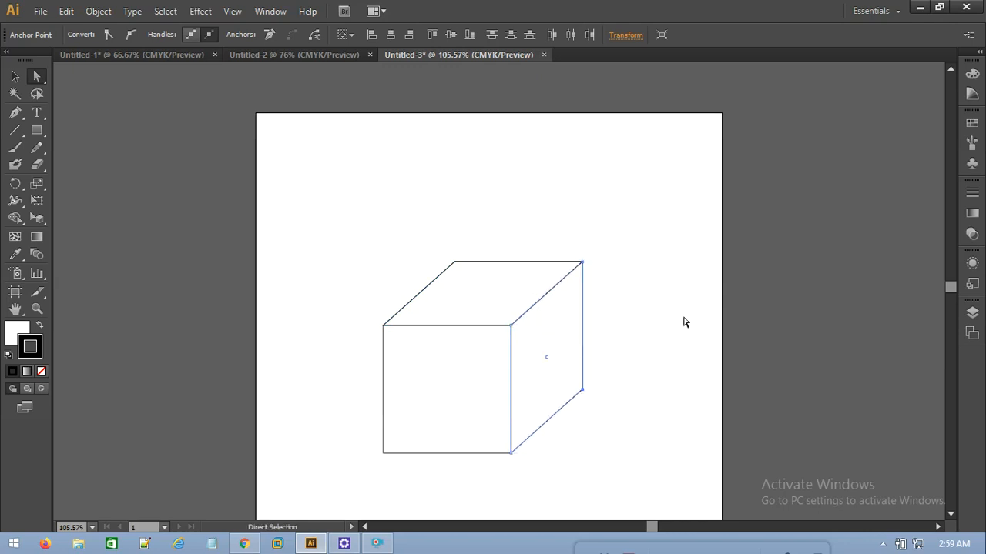
pyautogui.click(15, 77)
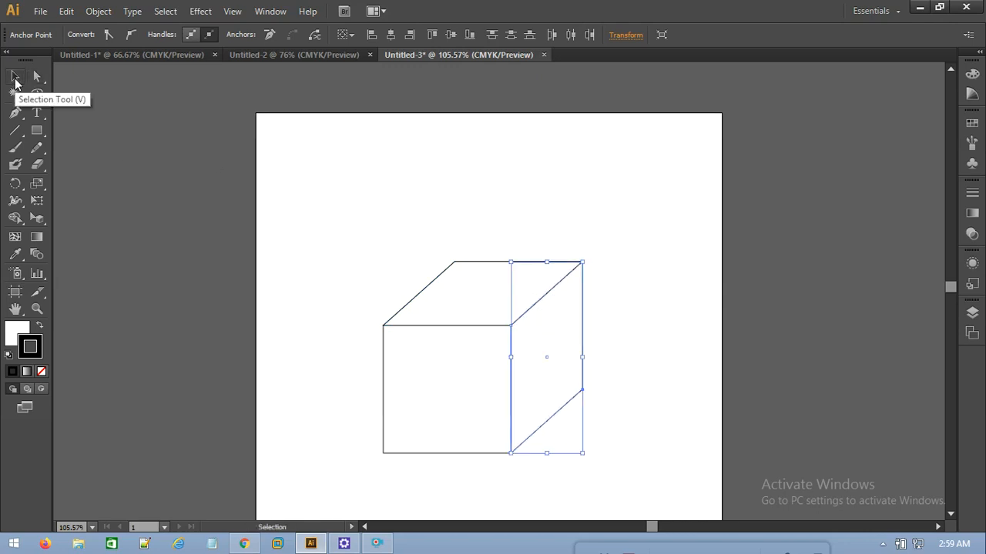
pyautogui.click(517, 192)
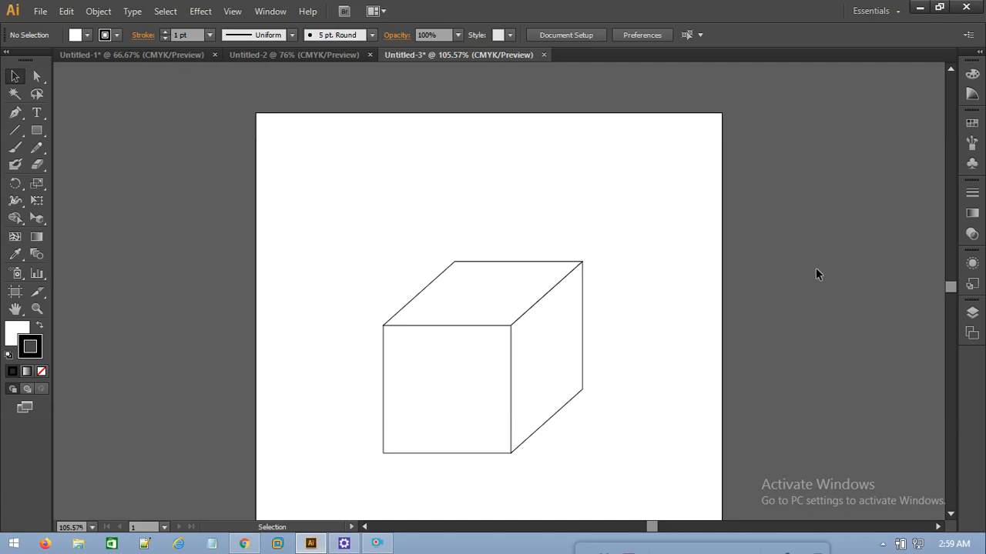
# - Select the anchor points around the cube's front face with Direct Selection, move them up and to the right to reduce the depth, and deselect
pyautogui.moveTo(952, 287); pyautogui.dragTo(954, 294)
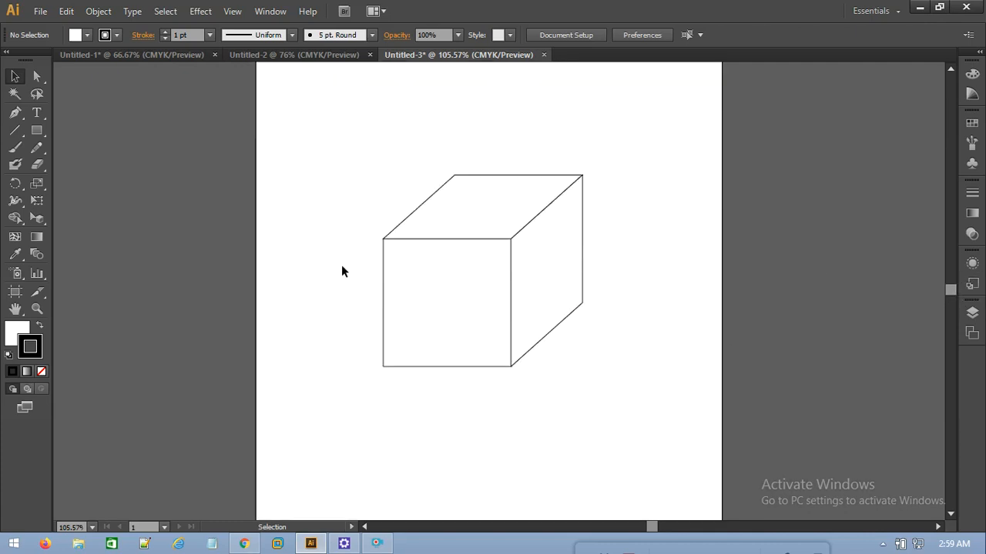
pyautogui.click(37, 77)
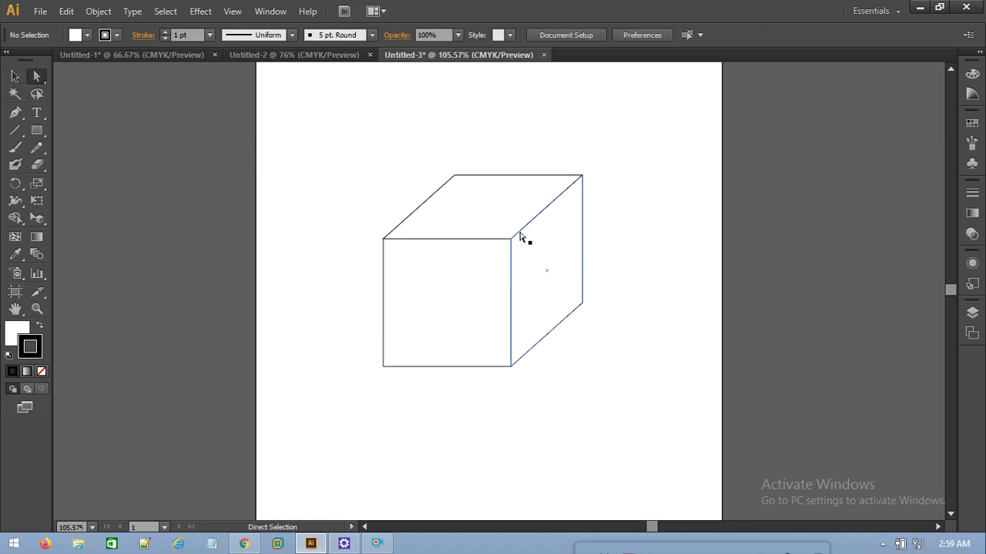
pyautogui.moveTo(361, 225); pyautogui.dragTo(559, 413)
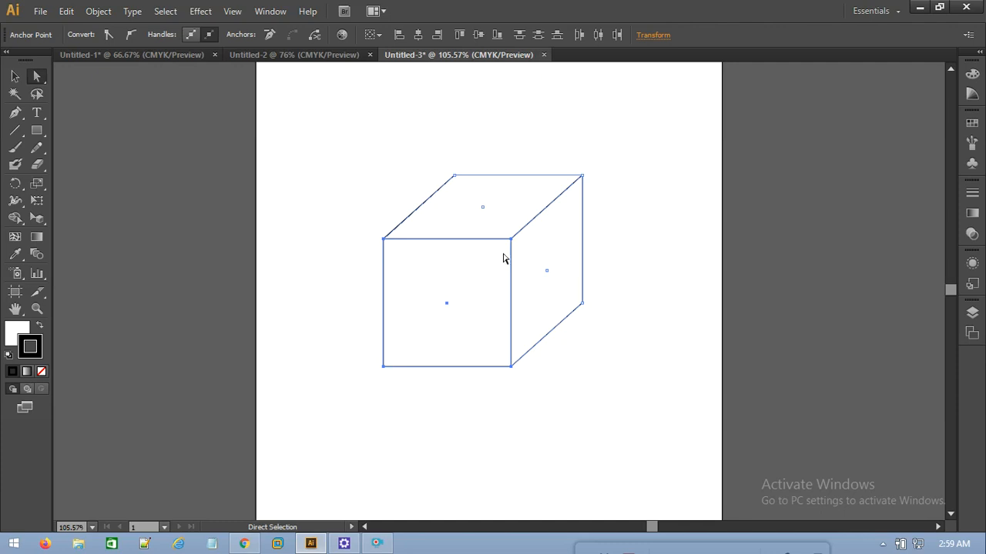
pyautogui.moveTo(498, 243); pyautogui.dragTo(515, 211)
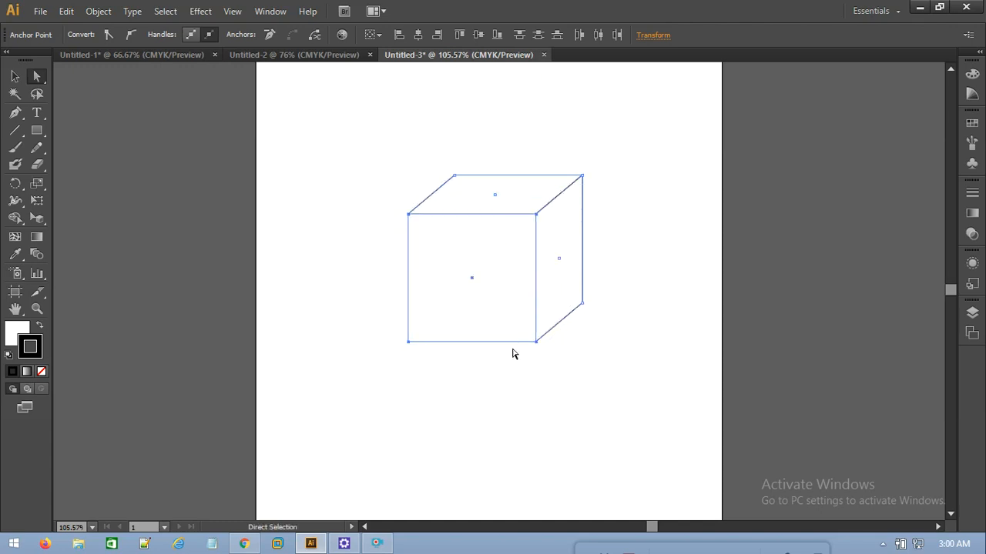
pyautogui.click(496, 401)
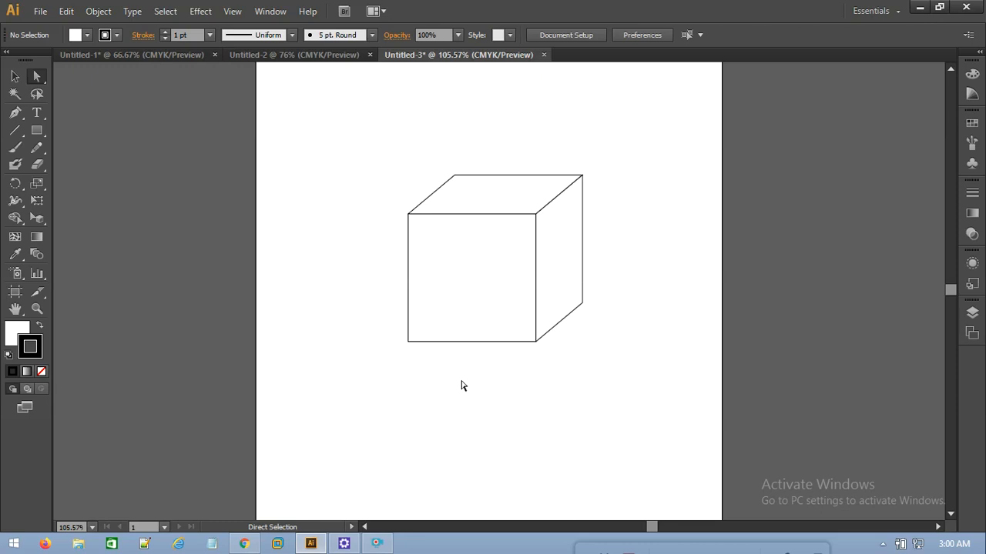
pyautogui.click(378, 547)
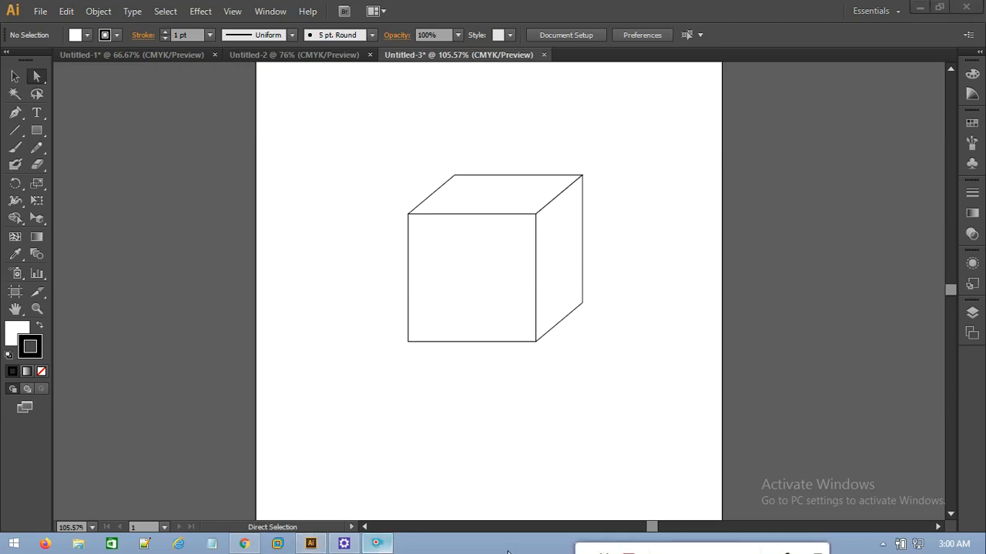